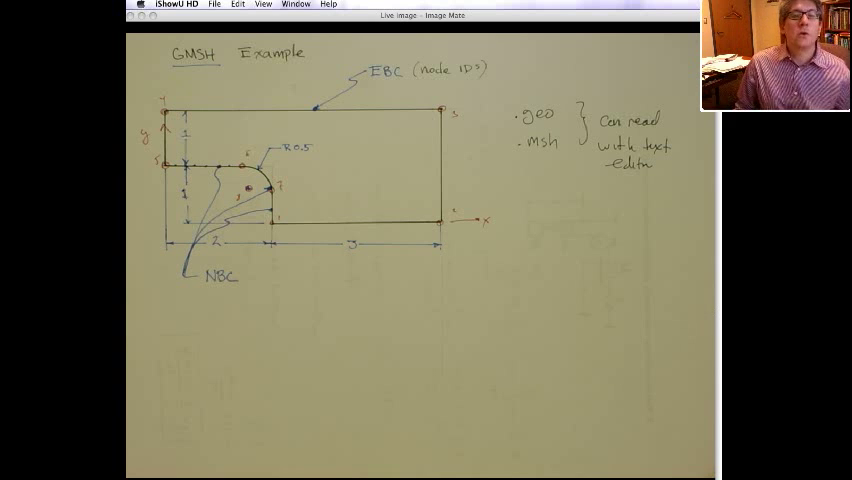
- Bring ex1.geo forward in TextMate, then shrink its window and move it lower on screen
key(super+Tab)
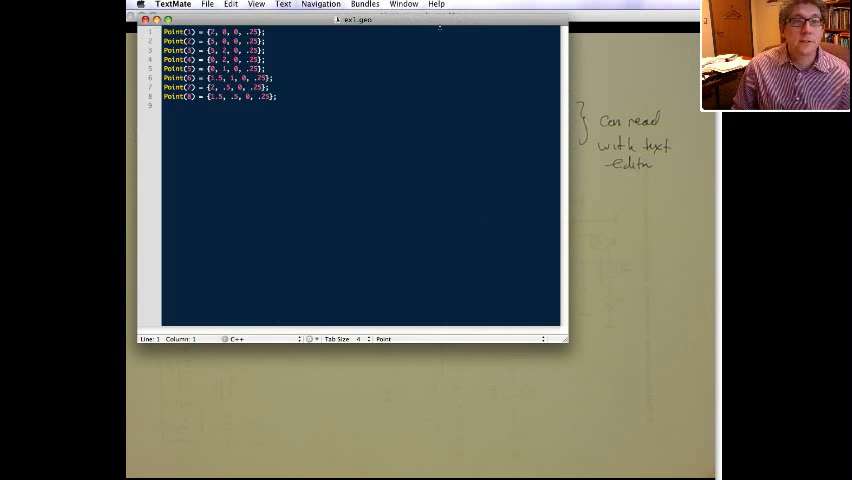
drag(438, 27, 509, 83)
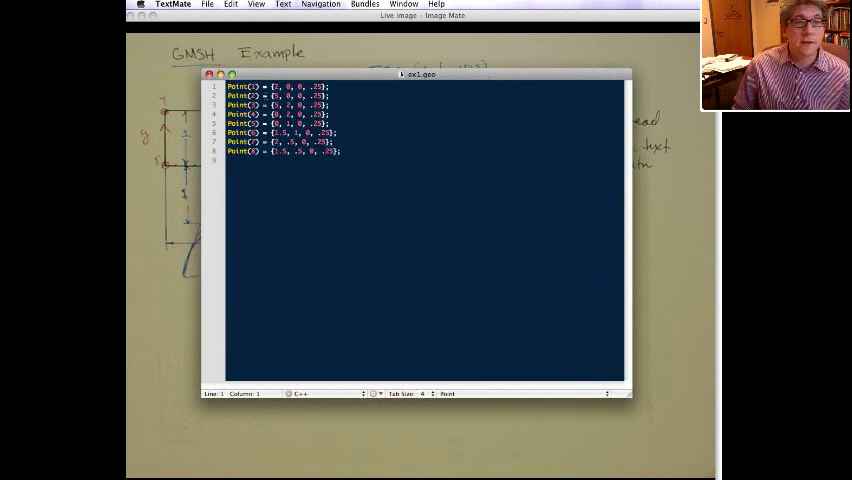
mouse_move(268, 80)
mouse_down()
mouse_move(332, 124)
mouse_move(232, 226)
mouse_move(300, 287)
mouse_move(325, 123)
mouse_up()
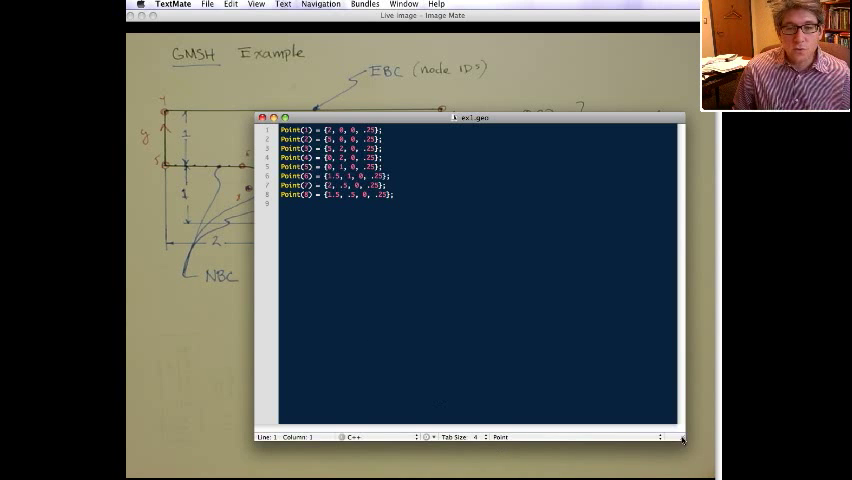
drag(683, 436, 664, 290)
drag(505, 121, 544, 280)
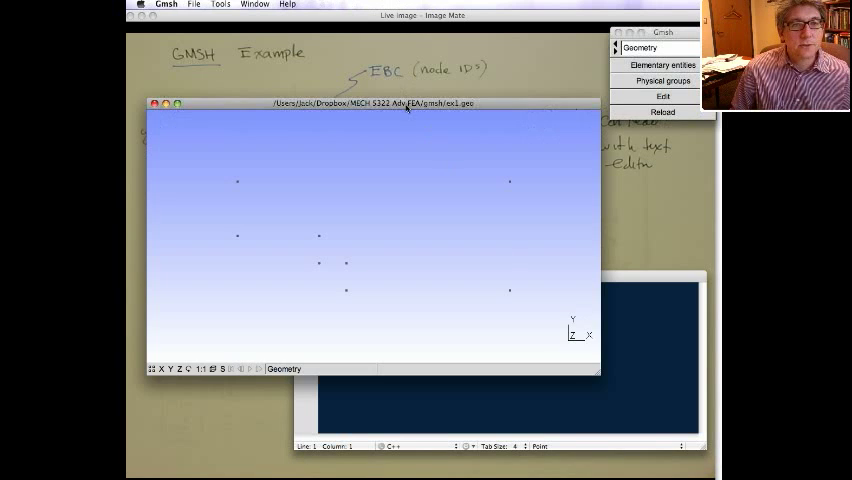
- Change Point(1)'s y coordinate to -1 in ex1.geo and reload the geometry in Gmsh
drag(405, 104, 391, 43)
drag(606, 280, 610, 313)
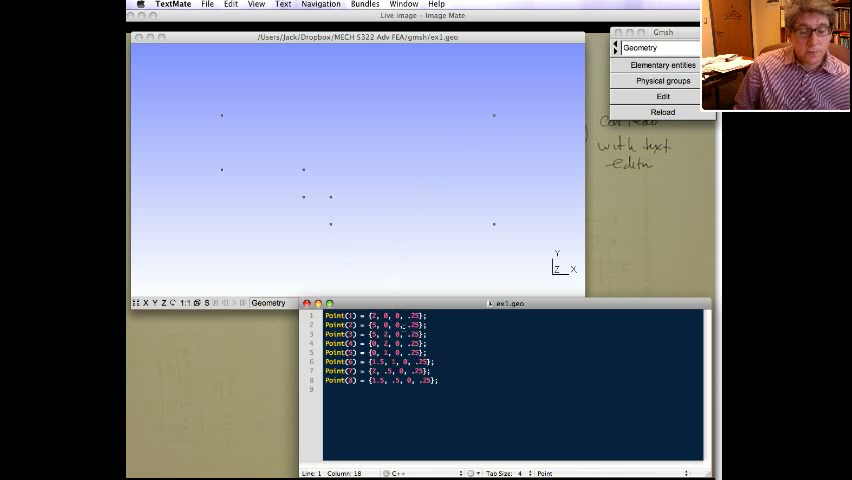
key(Left)
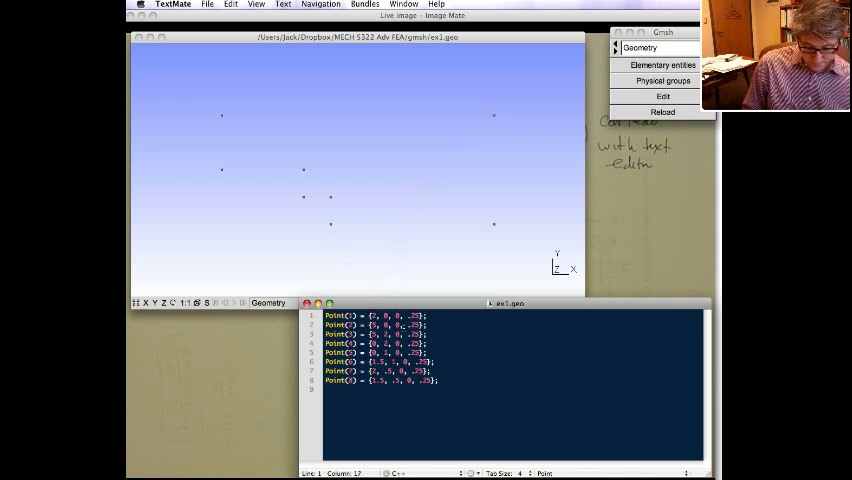
key(BackSpace)
text(-1)
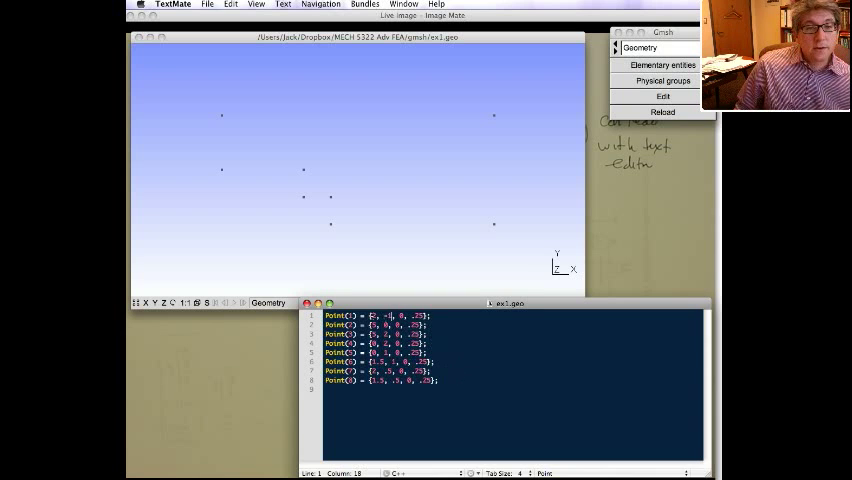
click(632, 113)
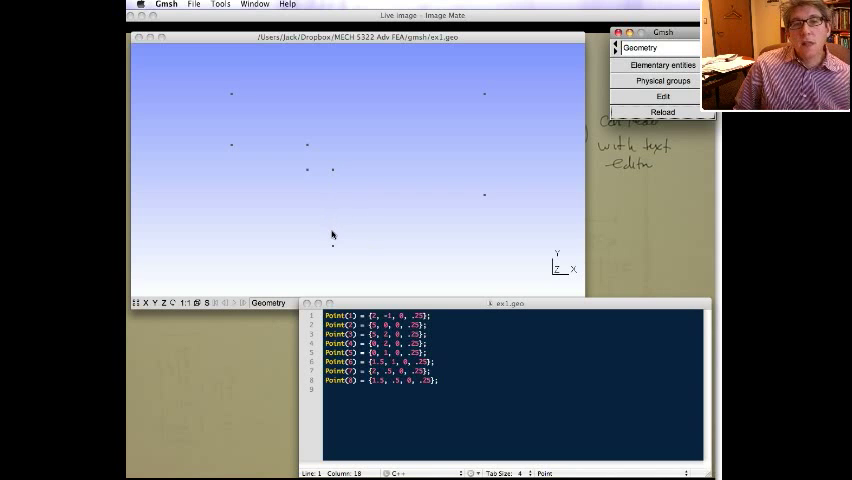
- Restore Point(1)'s y coordinate to 0 and reload so Gmsh shows the original eight points
click(390, 316)
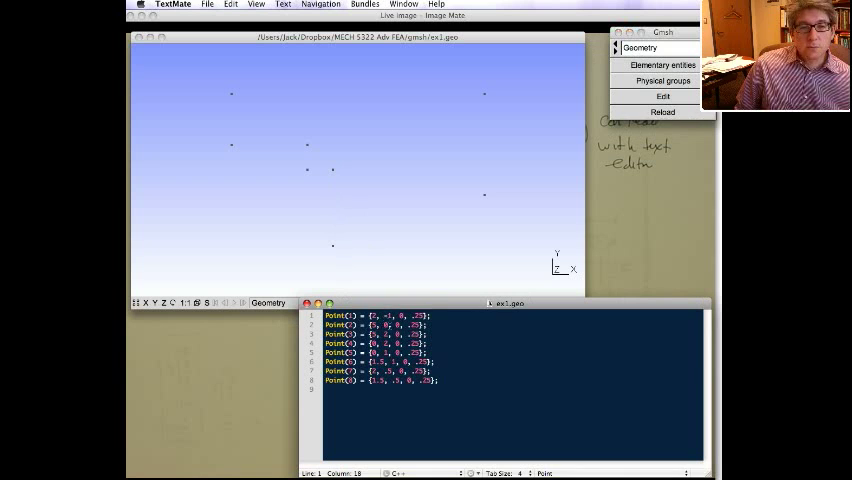
key(BackSpace)
key(BackSpace)
text(0)
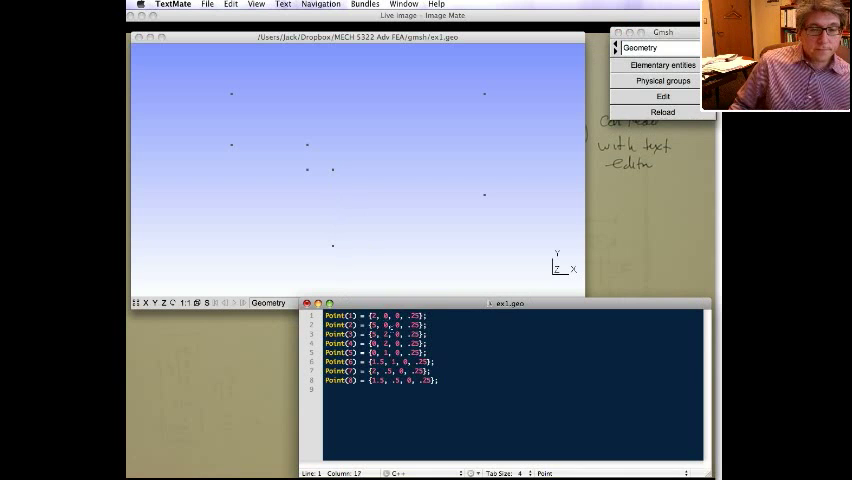
click(650, 114)
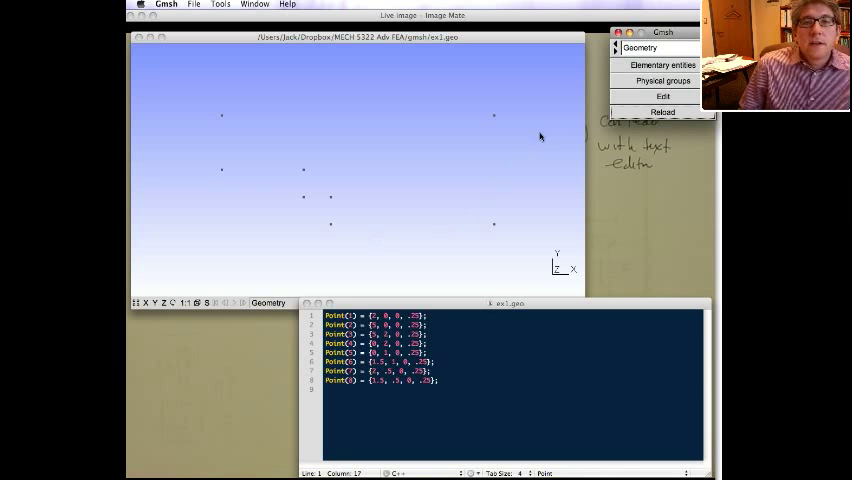
- Add a geometry parameter named lc with value .5 through Elementary entities > Add > New > Parameter
click(641, 68)
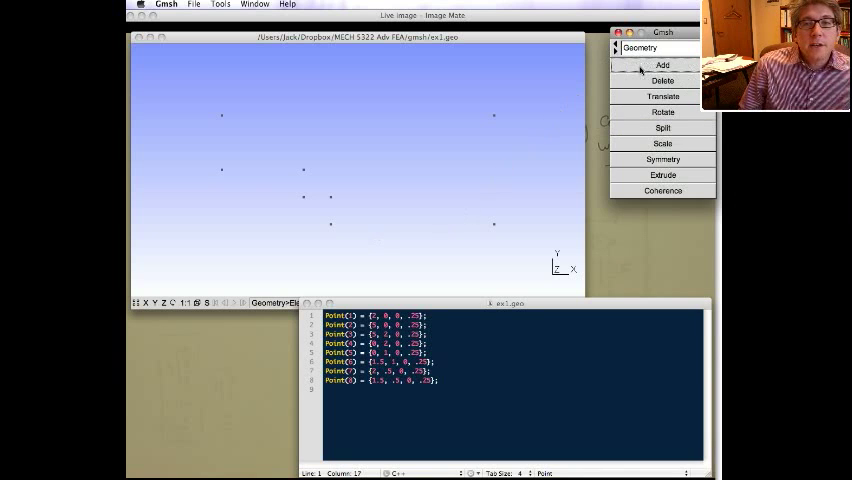
click(641, 68)
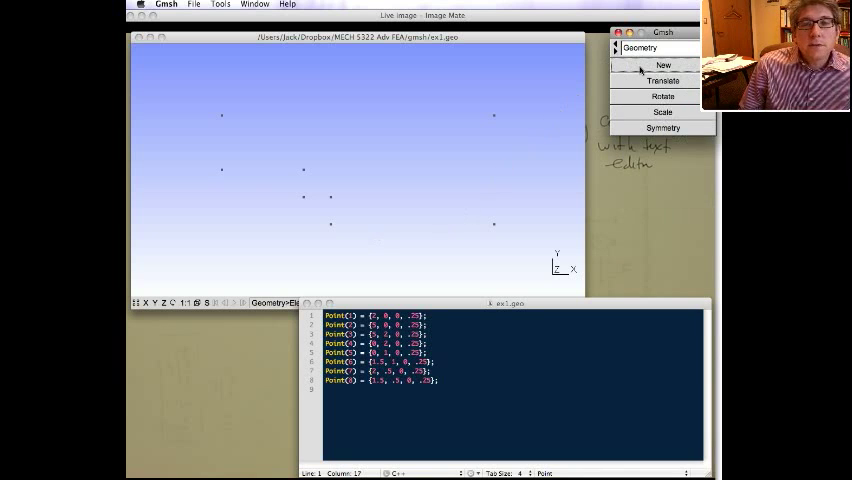
click(641, 68)
click(641, 66)
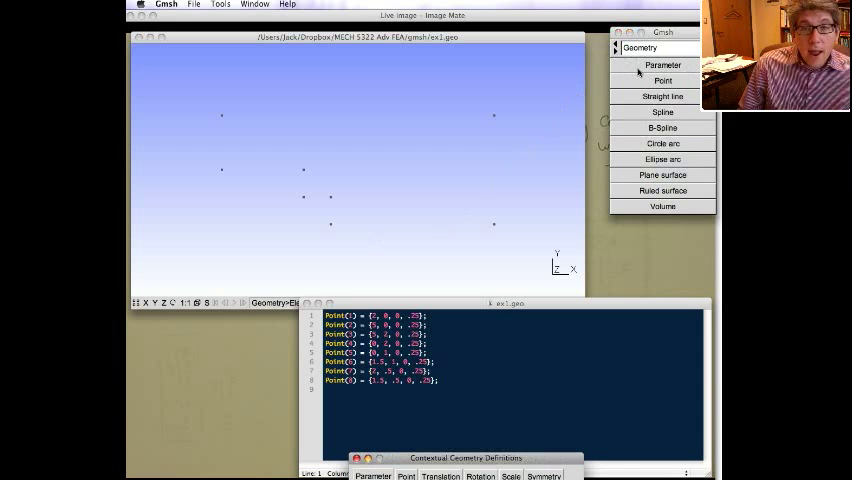
drag(434, 458, 407, 92)
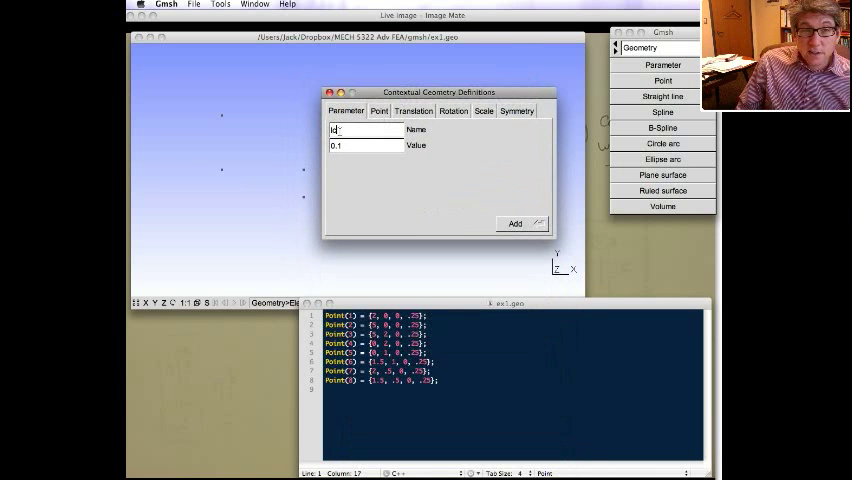
key(Tab)
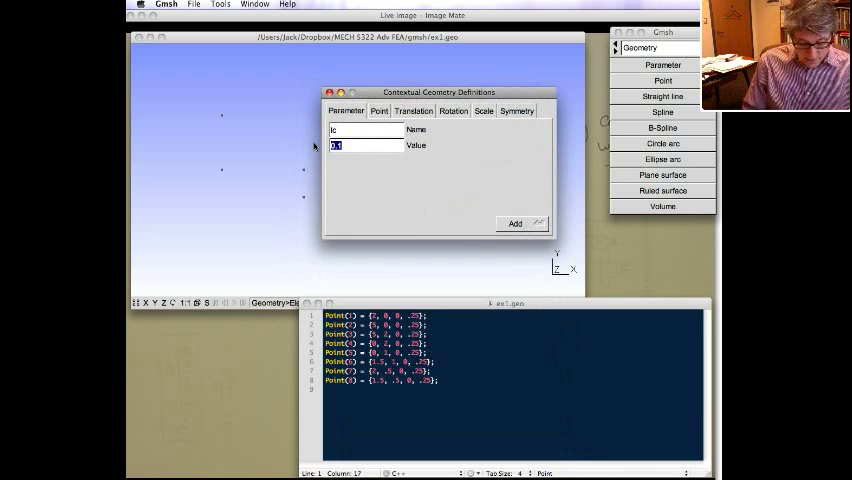
text(.5)
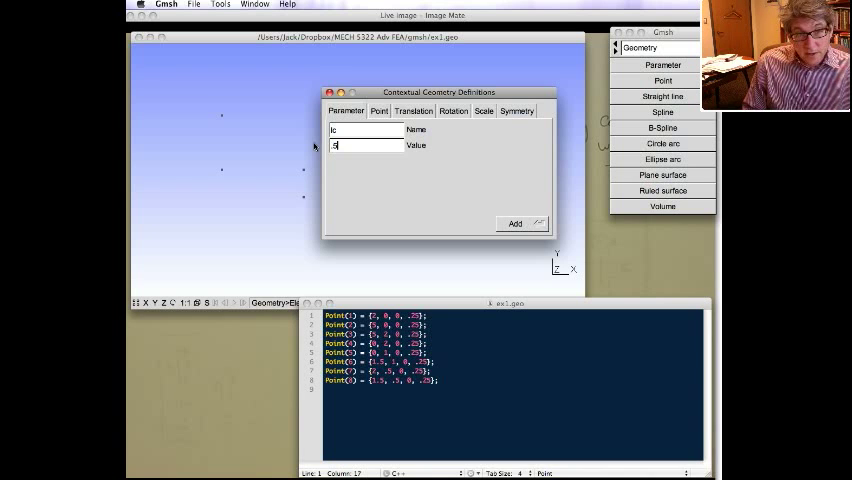
click(515, 223)
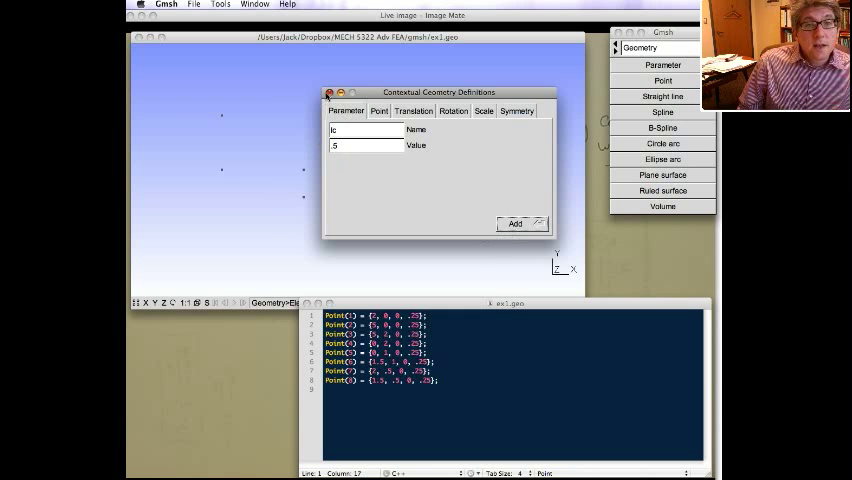
click(329, 93)
- Remove the duplicate lc lines from the end of ex1.geo and put lc = .5 on line 1
click(473, 352)
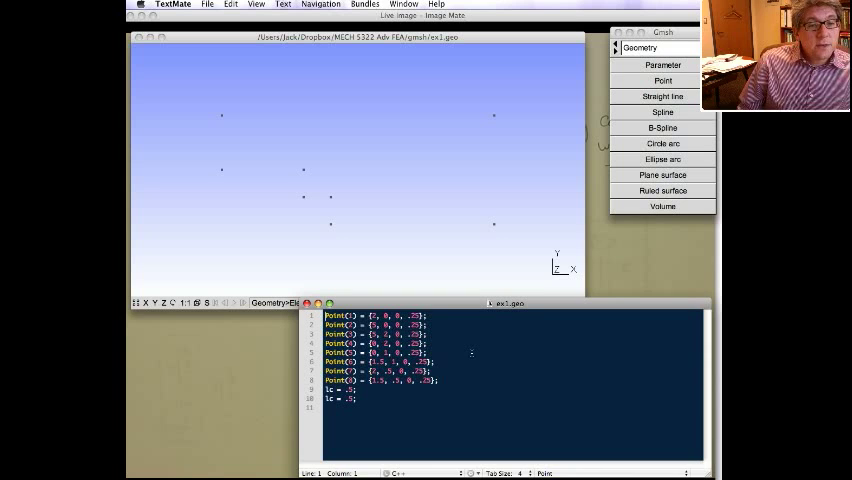
drag(325, 389, 357, 398)
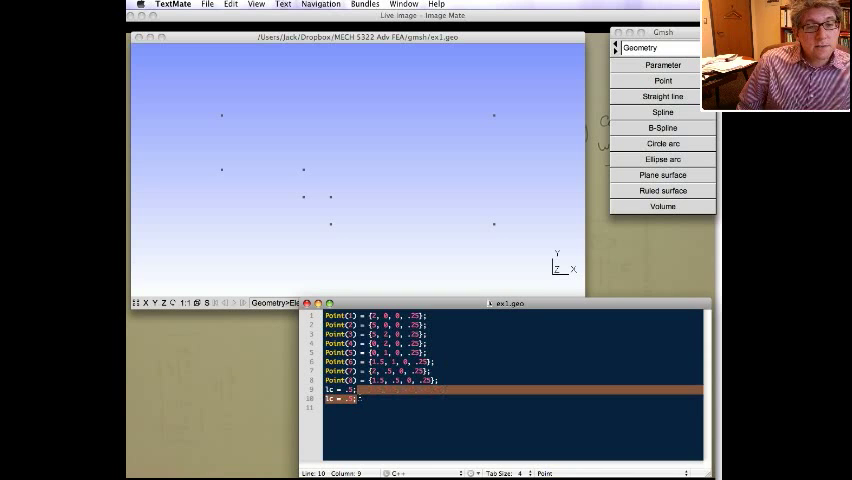
key(BackSpace)
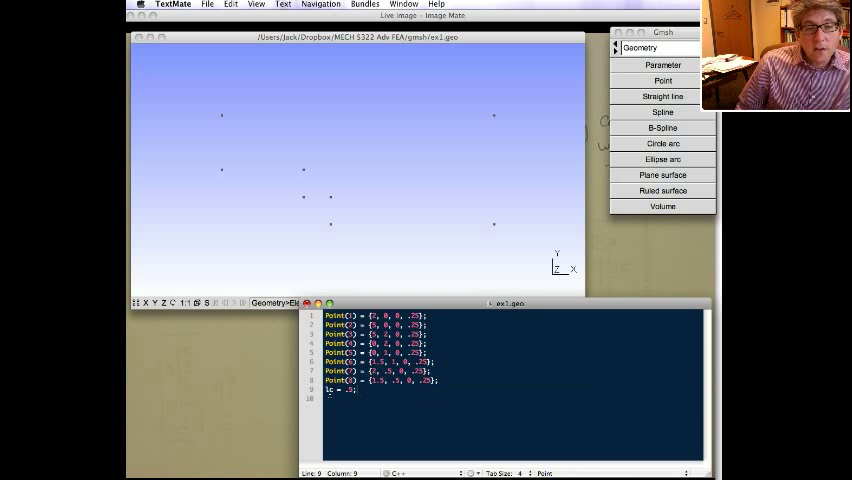
key(super+shift+Left)
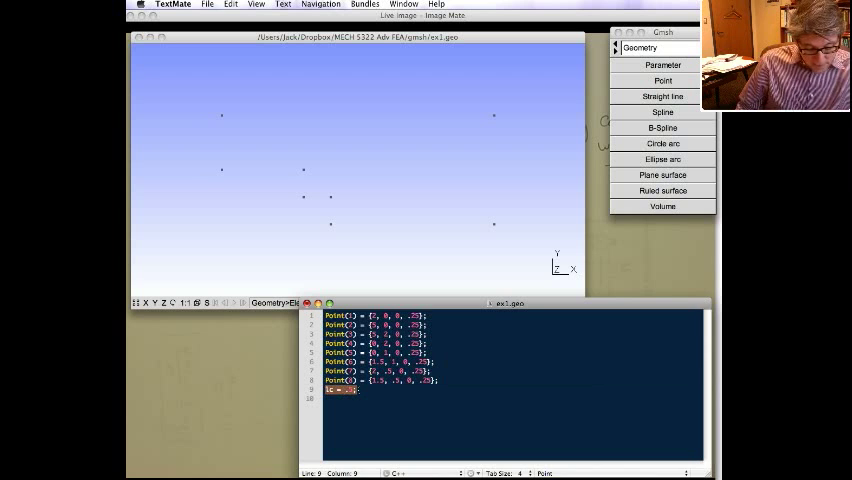
key(BackSpace)
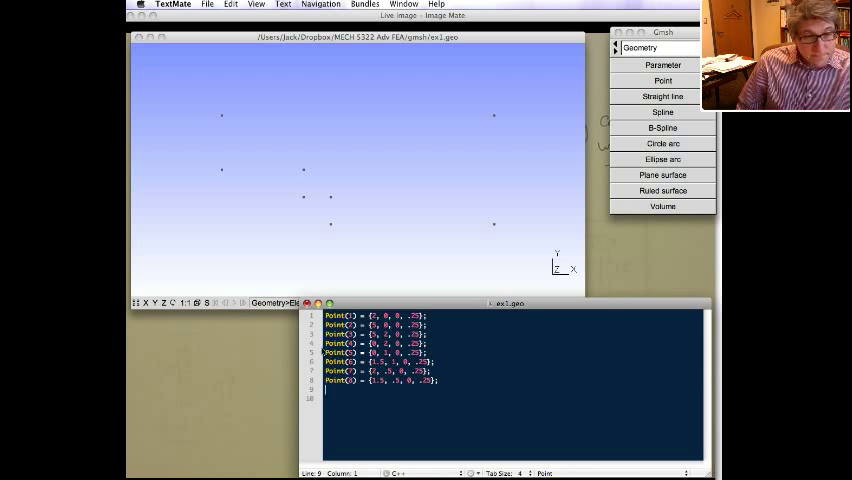
key(Return)
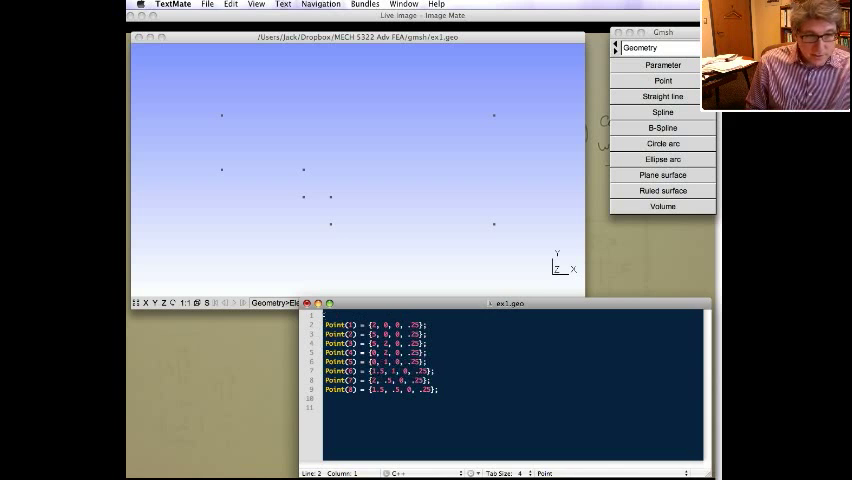
text(lc = .5;)
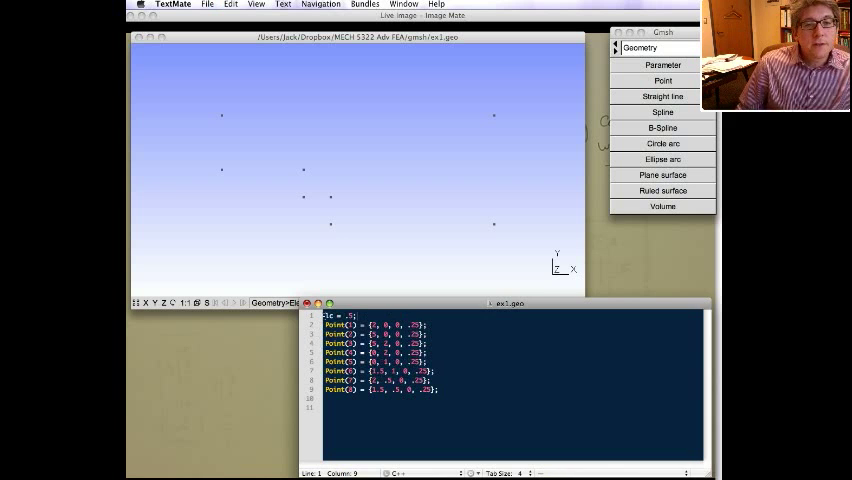
- Replace the .25 mesh size with lc in all eight Point definitions
click(406, 325)
key(shift+Right)
key(shift+Right)
key(shift+Right)
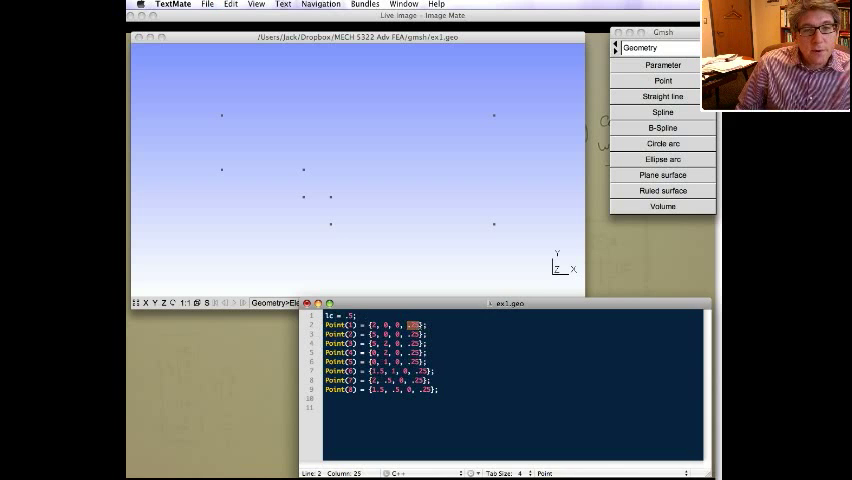
text(lc)
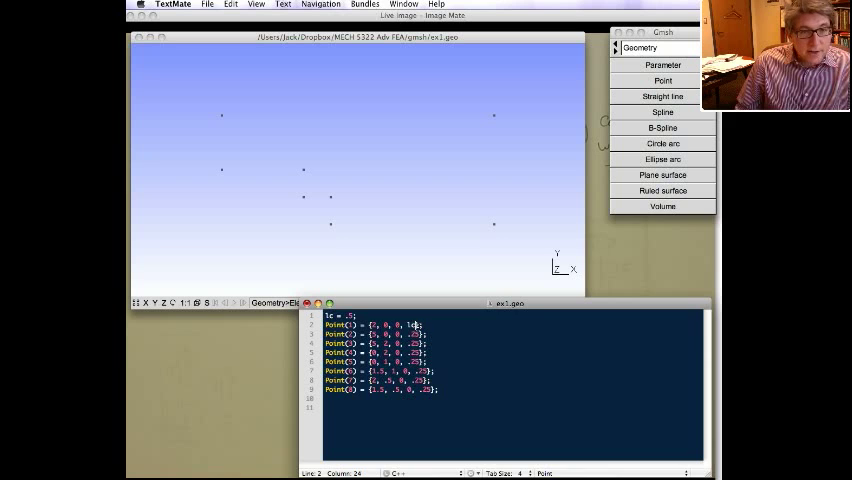
double_click(412, 334)
text(lc)
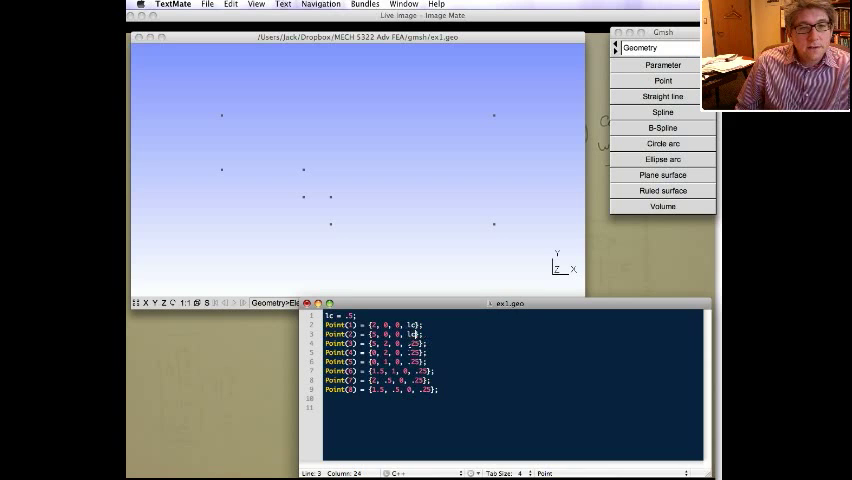
double_click(412, 343)
text(lc)
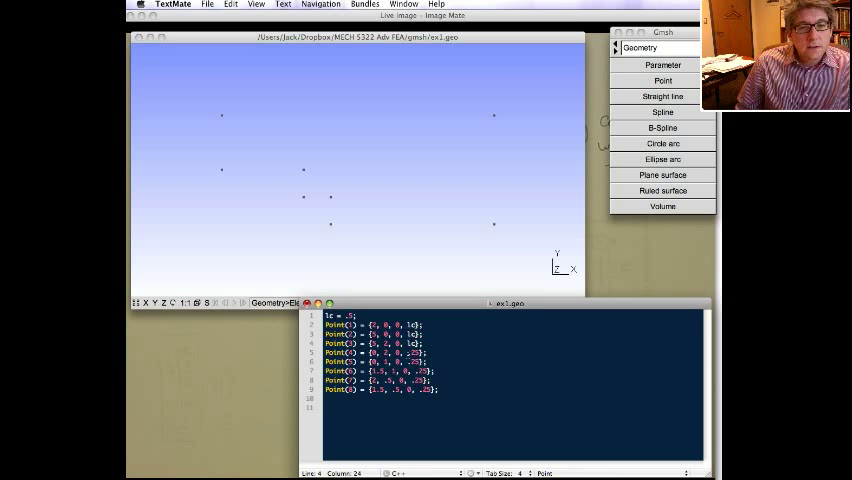
double_click(412, 352)
text(lc)
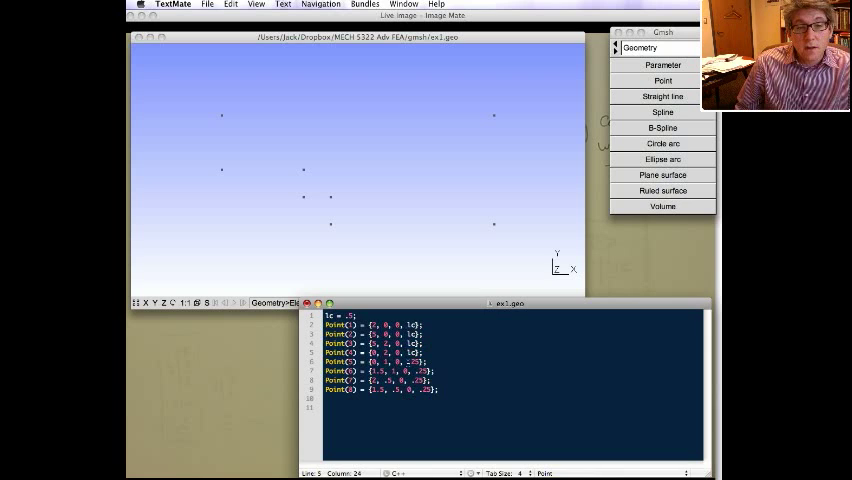
double_click(412, 361)
text(lc)
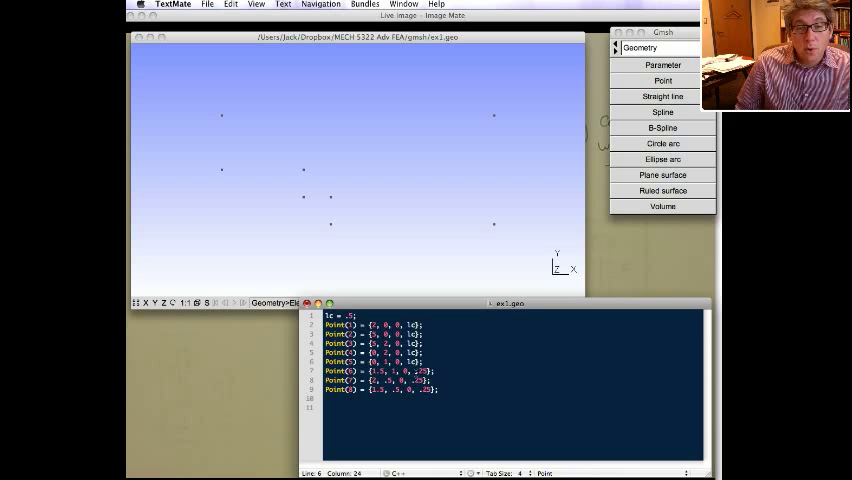
double_click(421, 370)
text(lc)
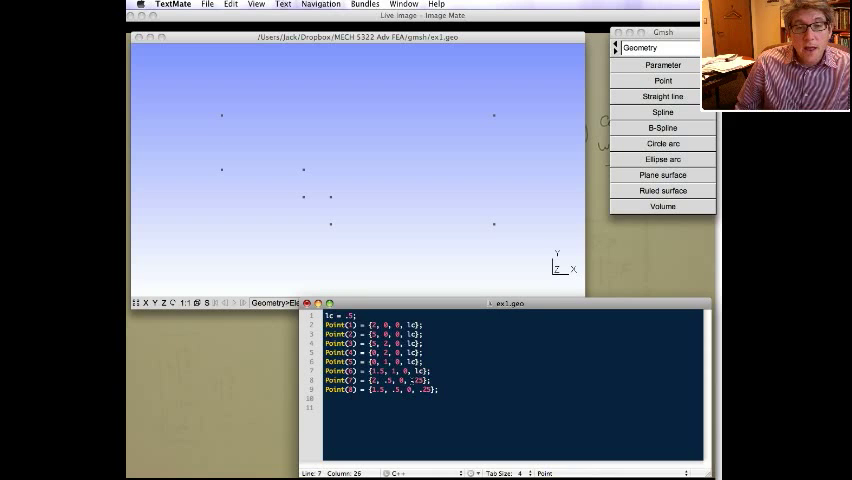
double_click(417, 380)
text(lc)
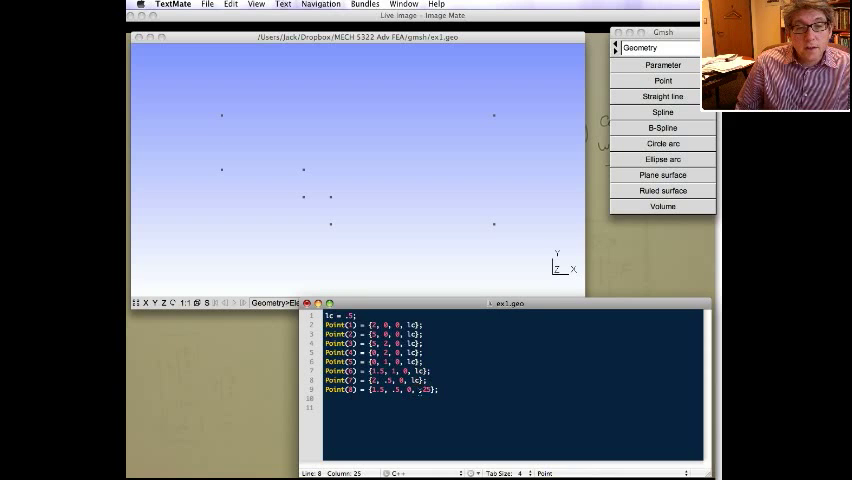
double_click(421, 389)
text(lc)
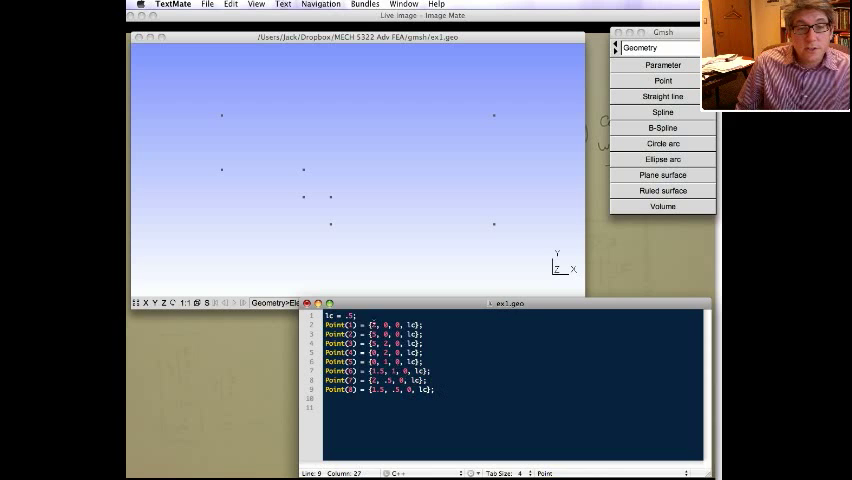
- Edit the lc value, undo it back to .5, and return to the Gmsh graphics window
click(349, 316)
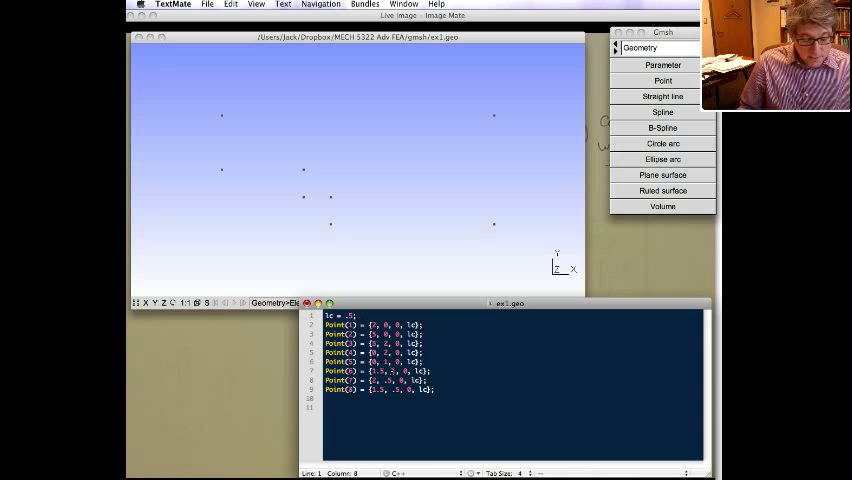
text(0)
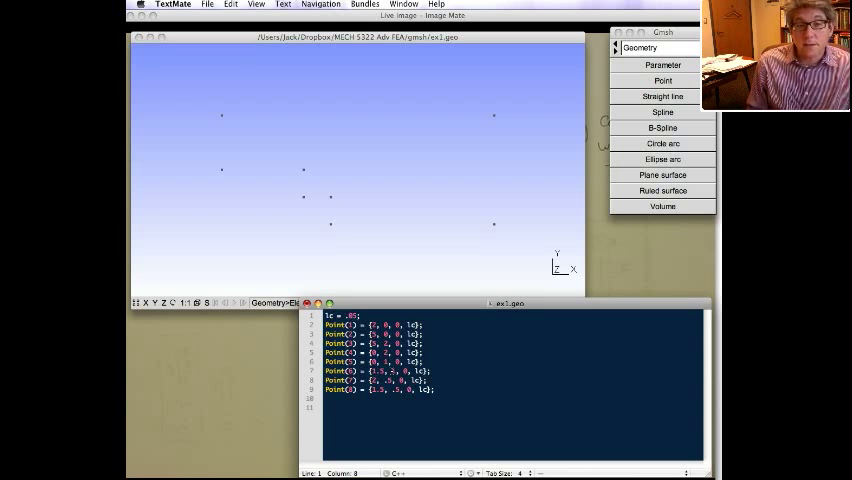
key(BackSpace)
click(443, 395)
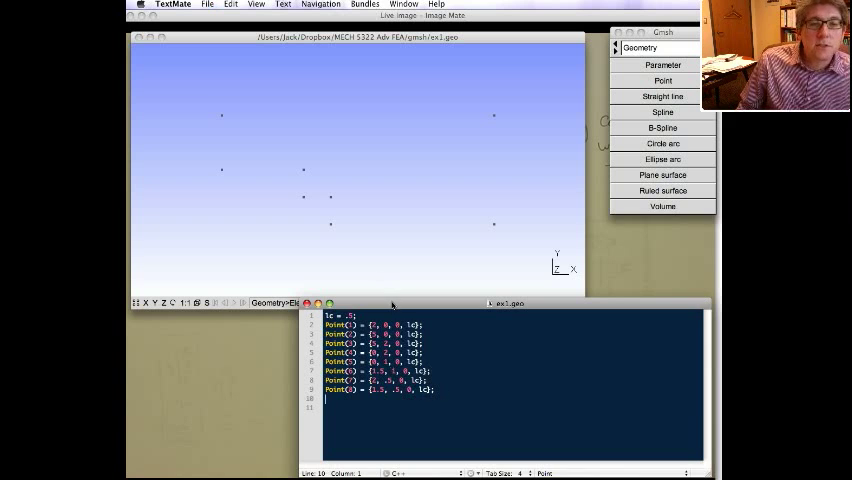
drag(392, 305, 394, 308)
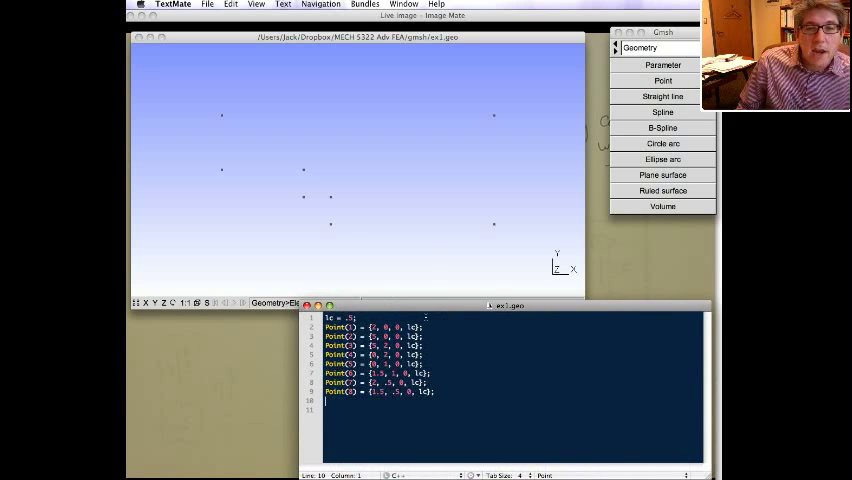
click(350, 220)
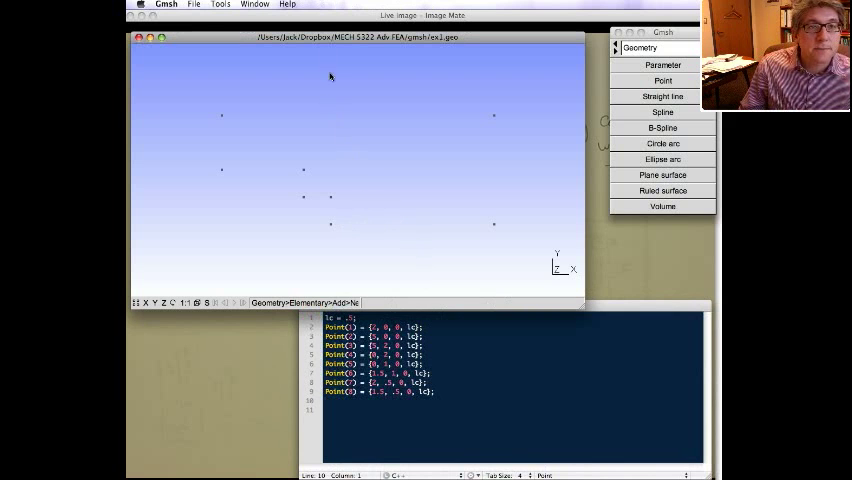
- Check the whiteboard plate sketch and choose Straight line under Geometry > Elementary entities > Add > New
drag(327, 37, 333, 266)
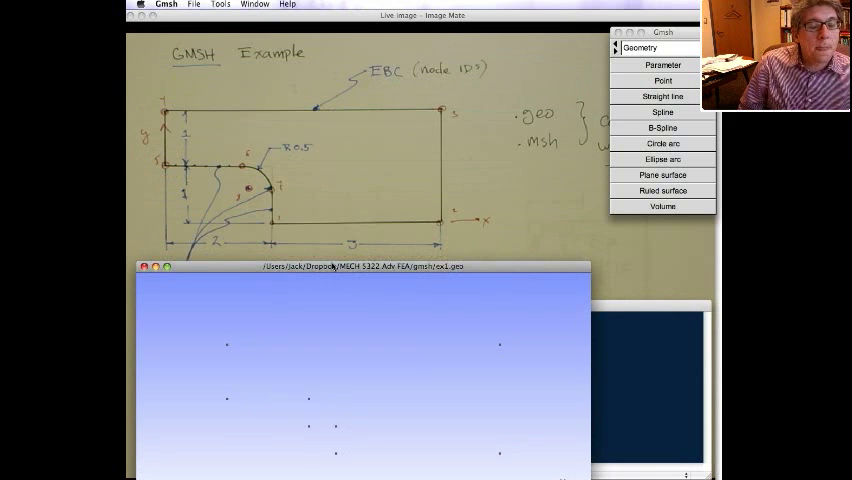
drag(333, 266, 338, 51)
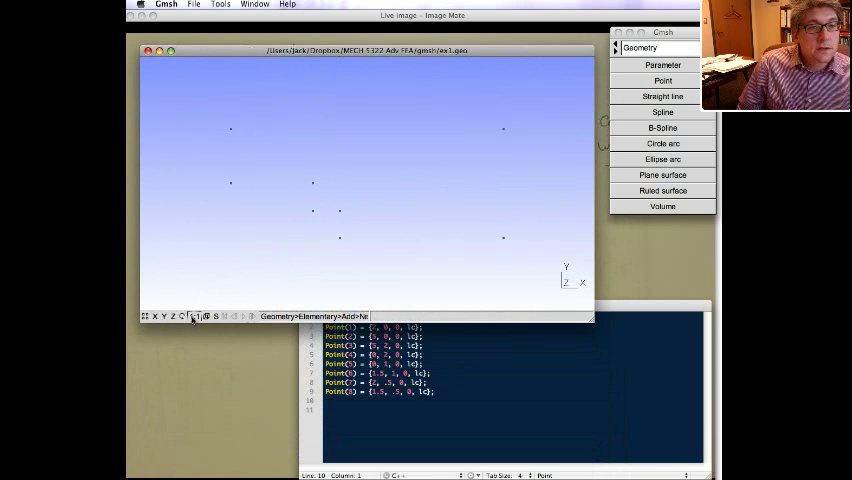
click(645, 48)
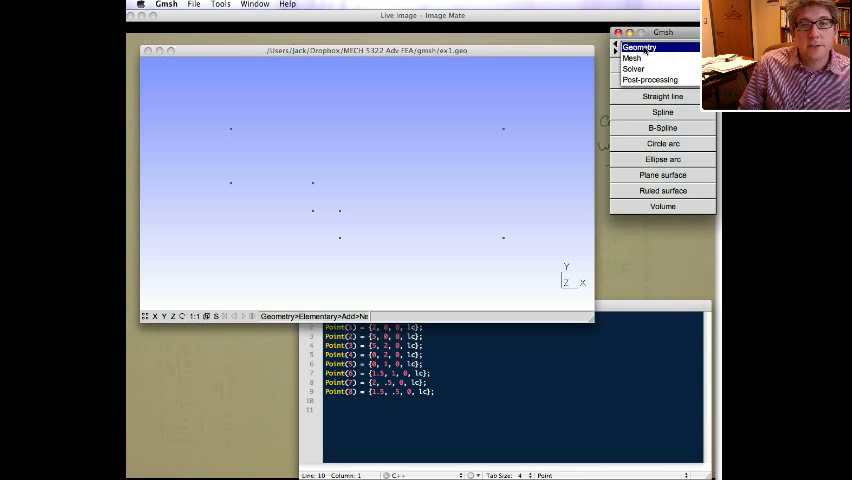
click(650, 66)
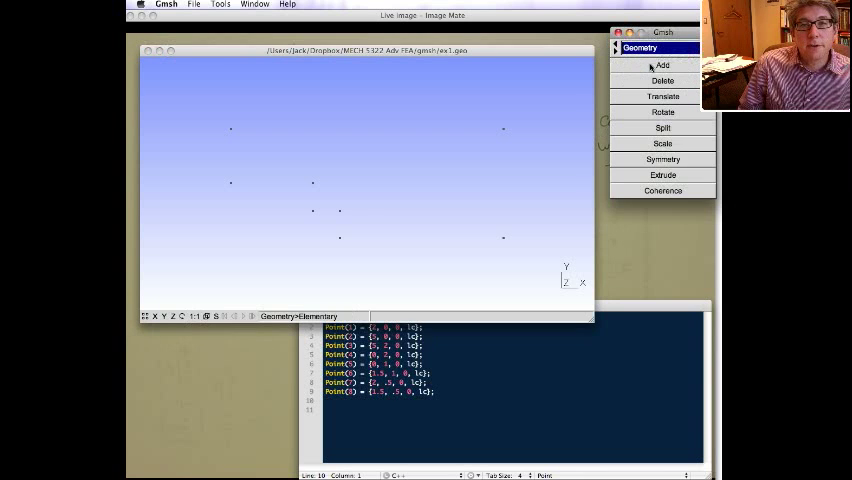
click(650, 66)
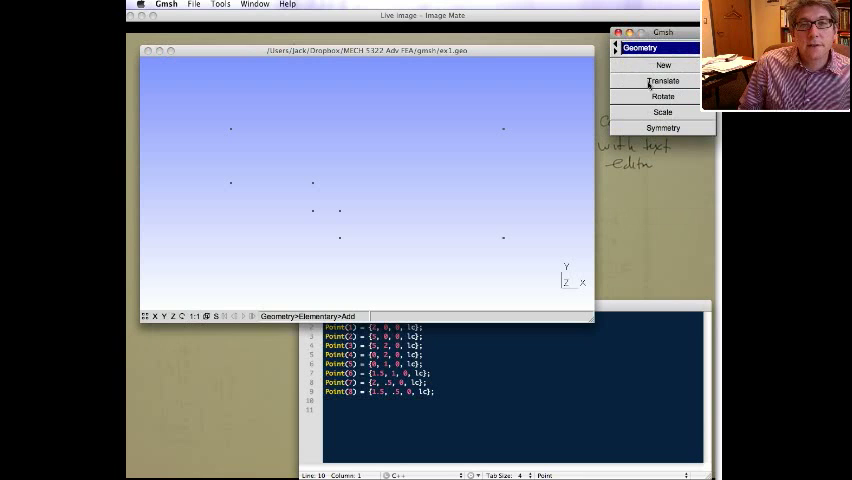
click(650, 66)
click(647, 96)
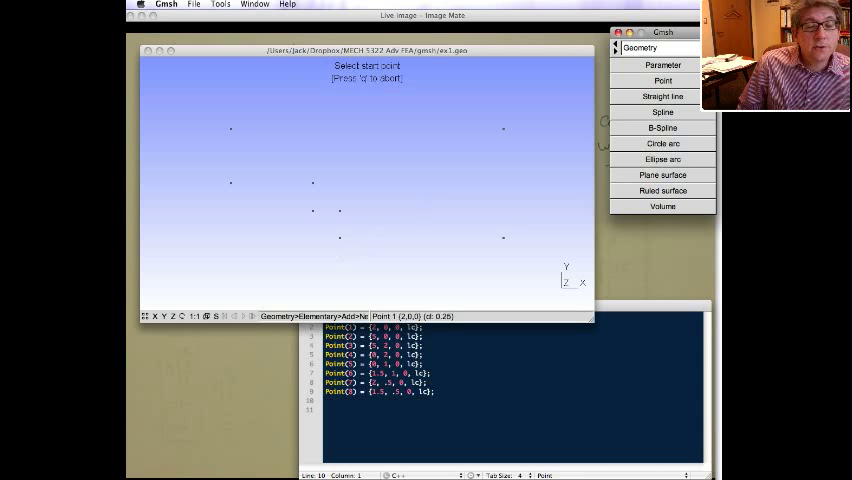
- Draw lines 1–6 along the notched plate outline and view their Line definitions in ex1.geo
click(339, 237)
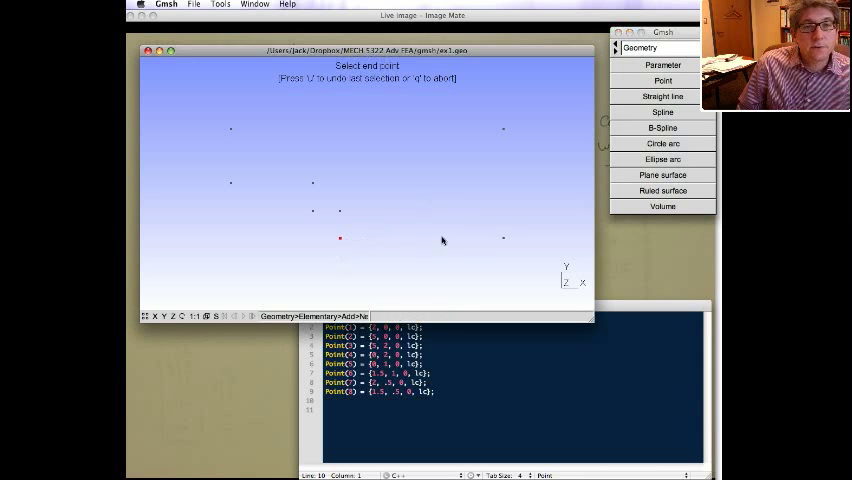
click(503, 237)
click(503, 237)
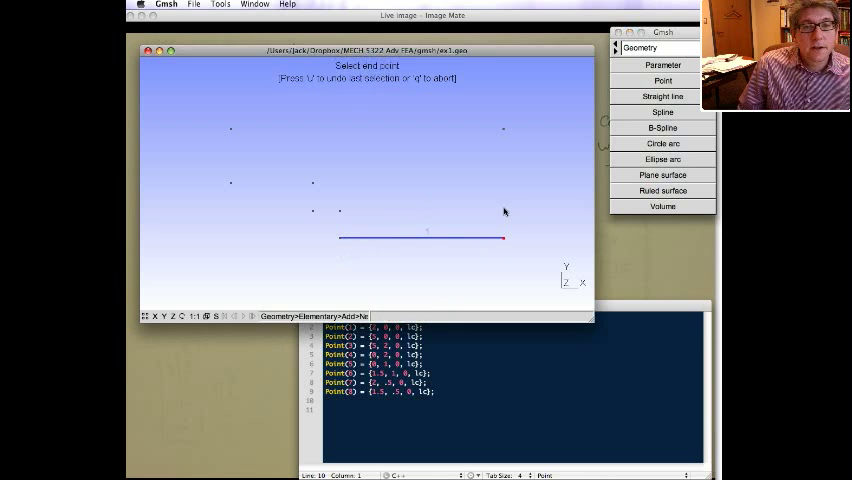
click(503, 130)
click(231, 130)
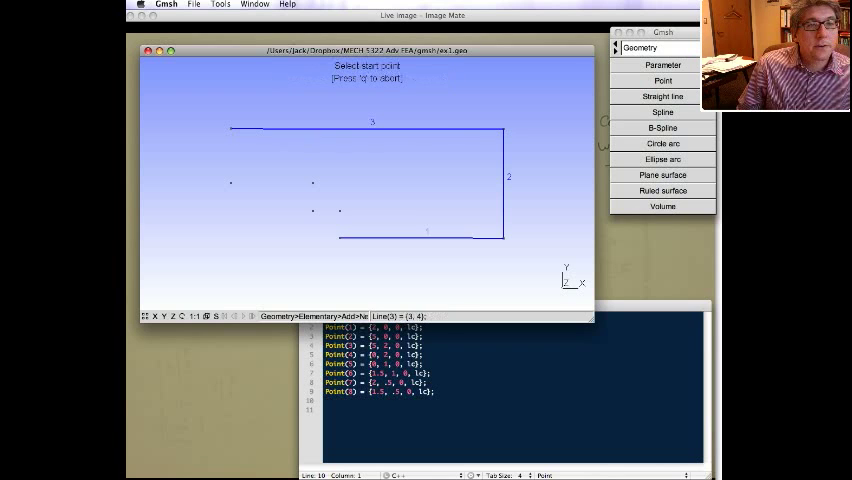
click(231, 183)
click(231, 183)
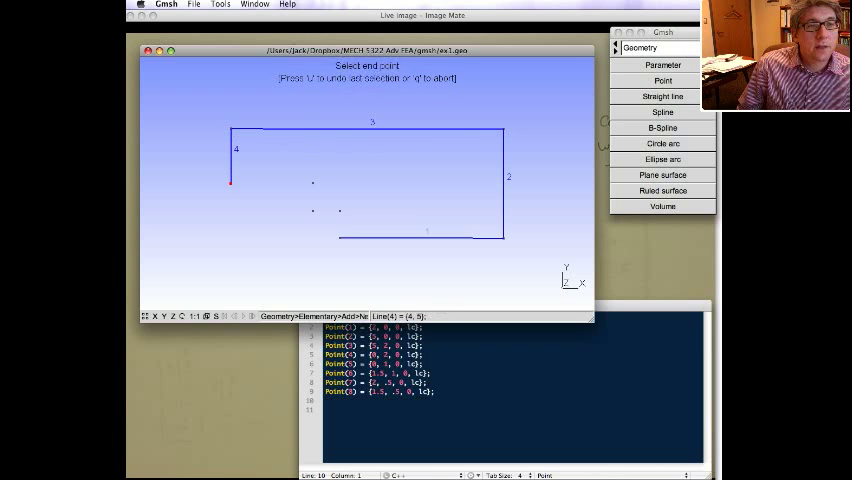
click(313, 183)
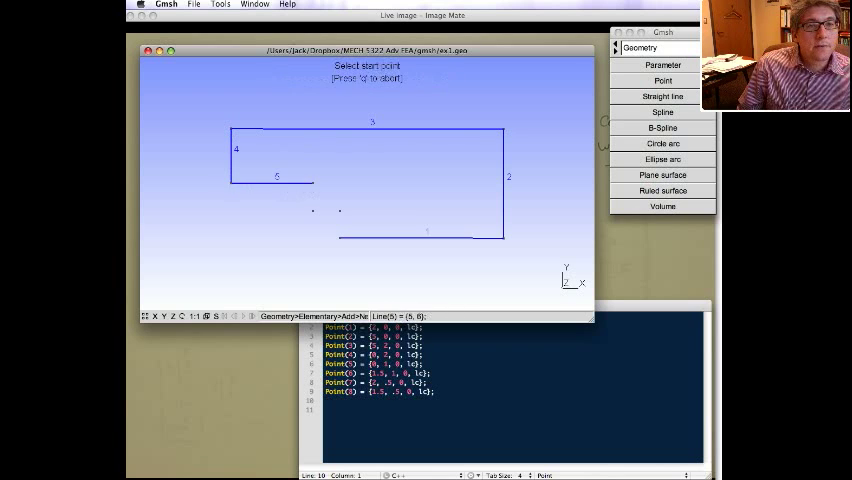
click(340, 210)
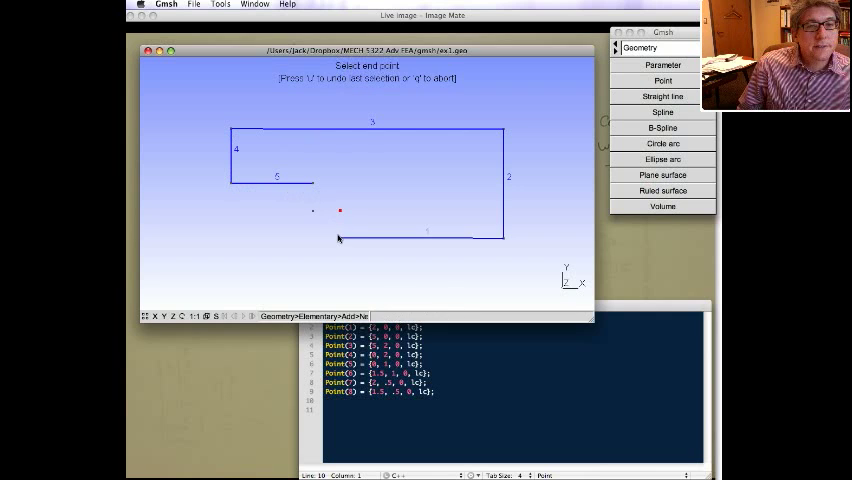
click(340, 237)
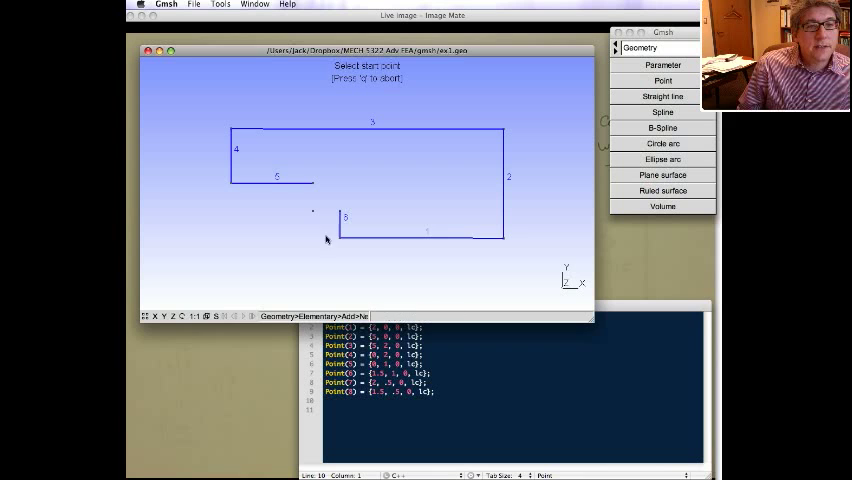
click(510, 368)
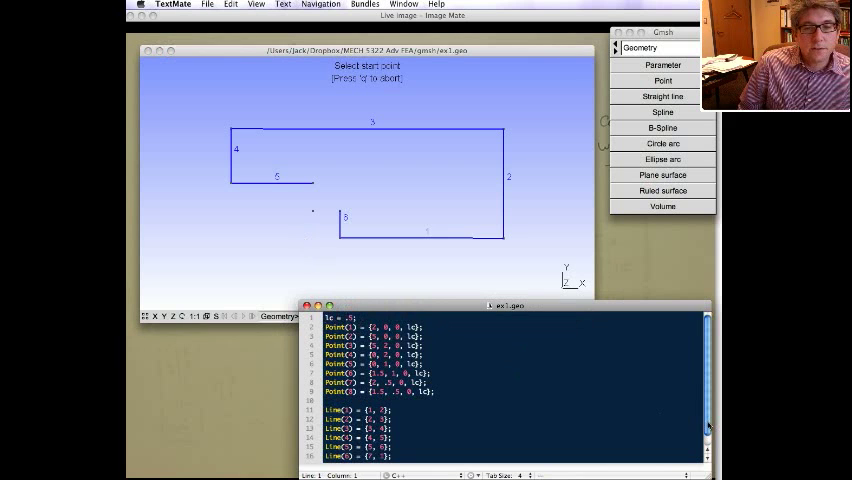
scroll(684, 450, down, 1)
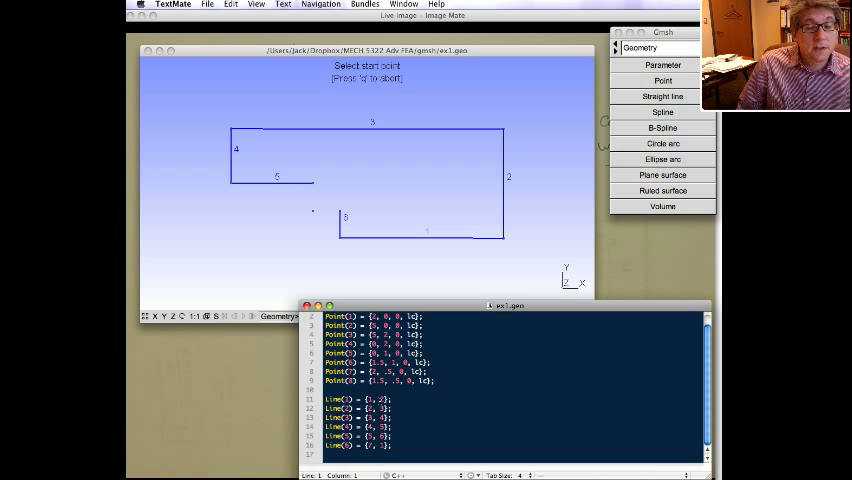
- Add Circle(7) = {7, 8, 6} rounding the notch corner, confirm it in ex1.geo, and end curve selection with q
click(669, 36)
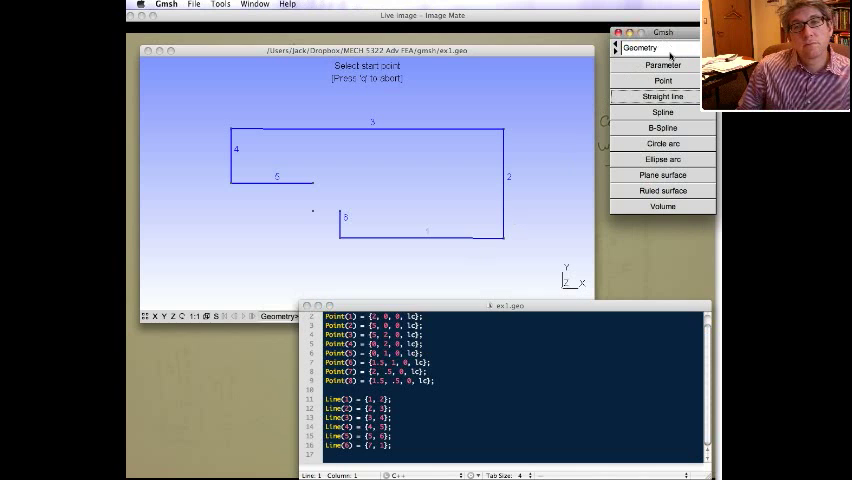
click(650, 145)
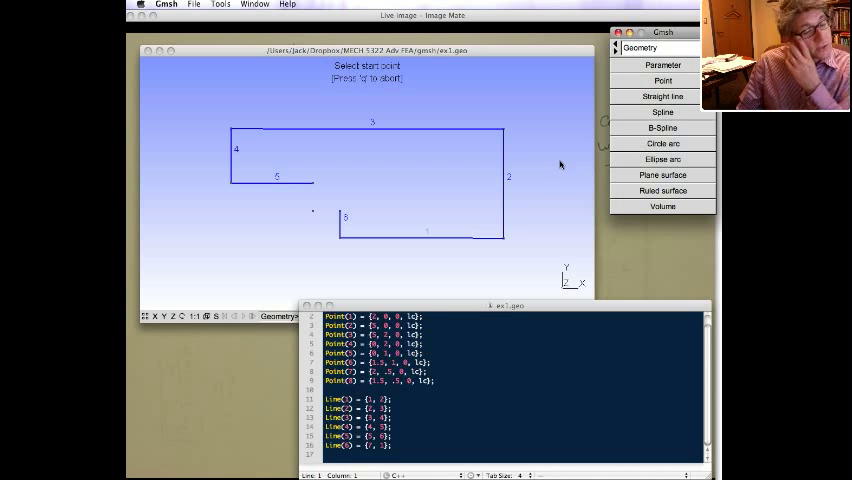
drag(455, 50, 455, 40)
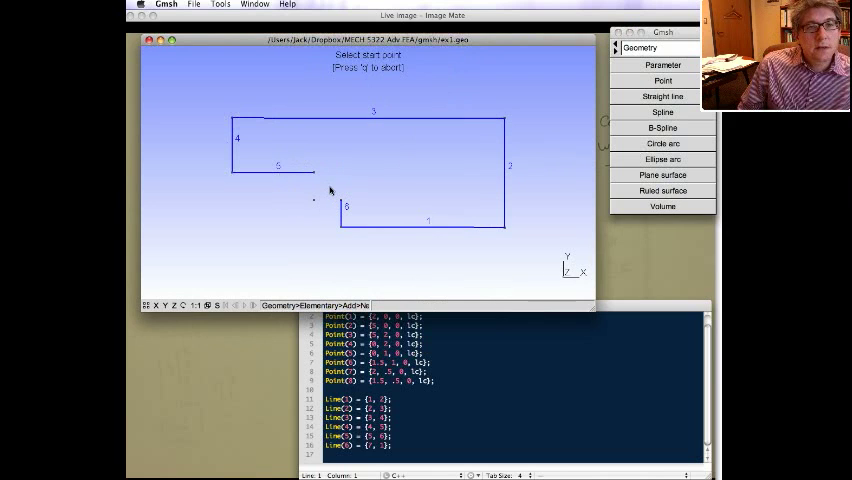
mouse_move(341, 200)
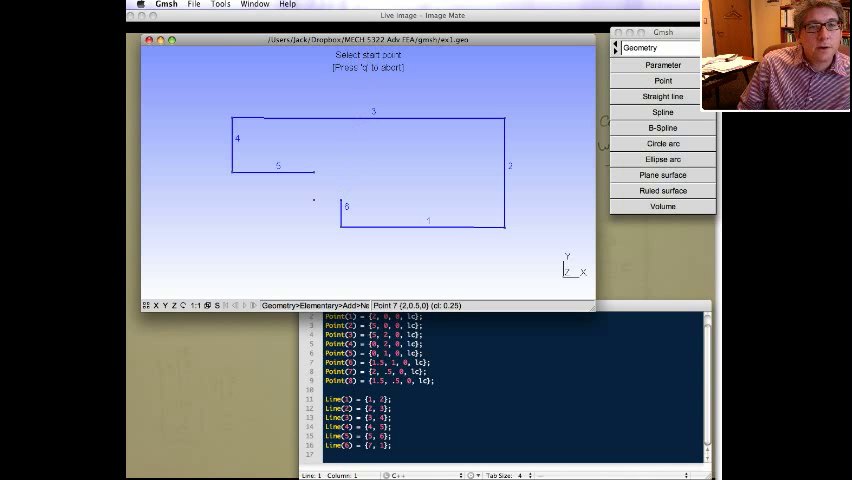
click(342, 201)
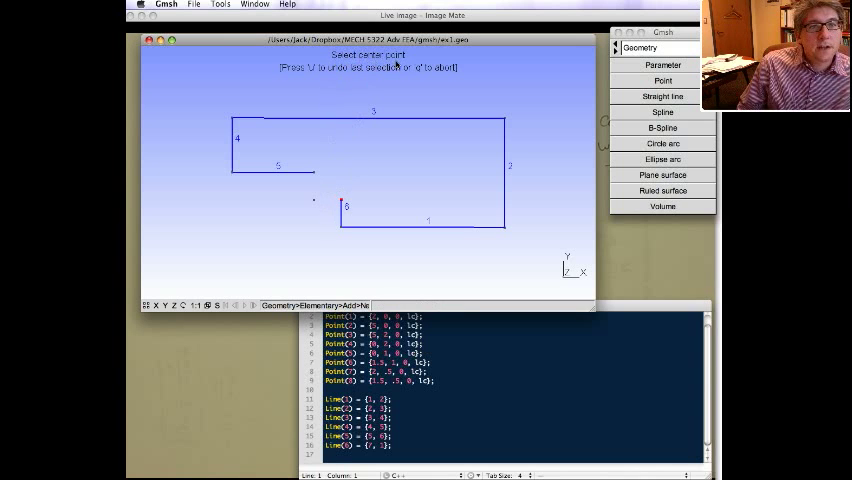
click(313, 199)
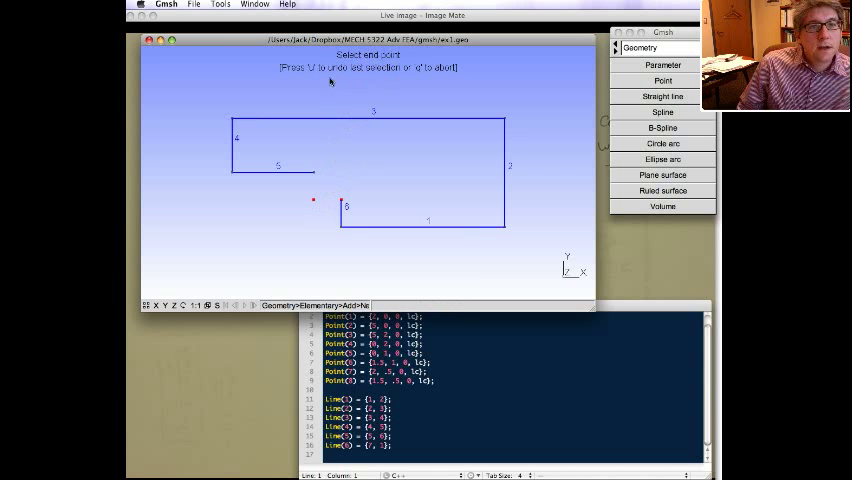
click(315, 172)
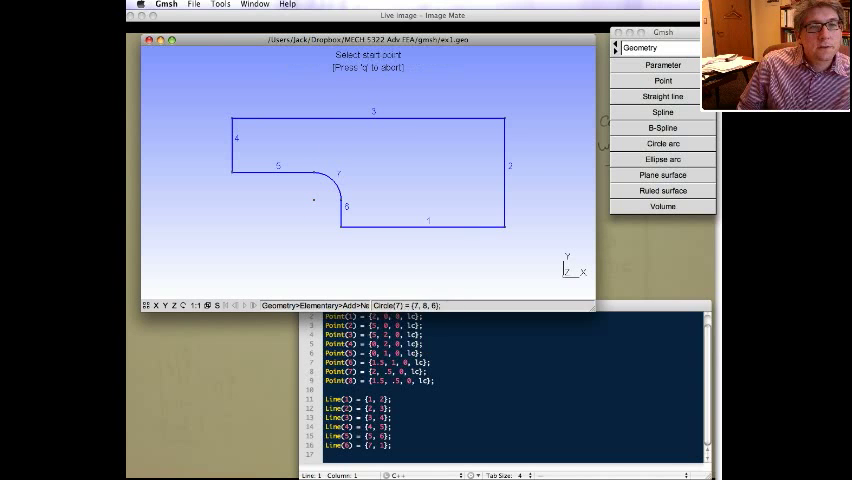
click(592, 327)
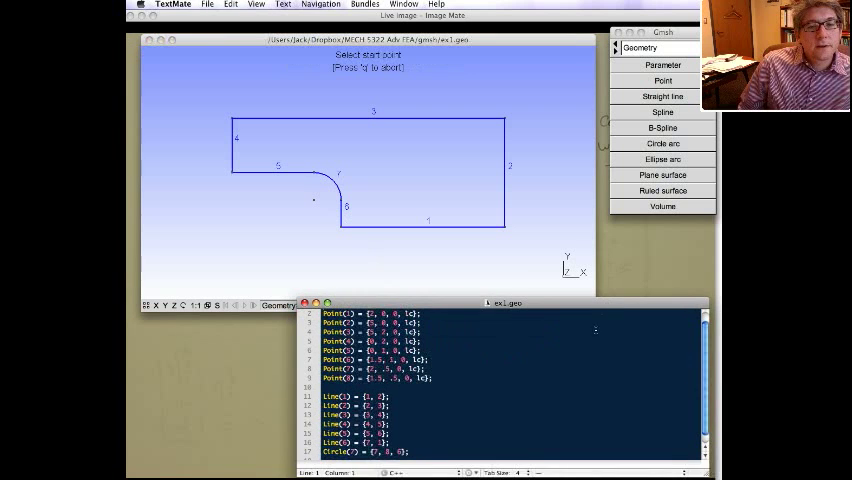
click(400, 272)
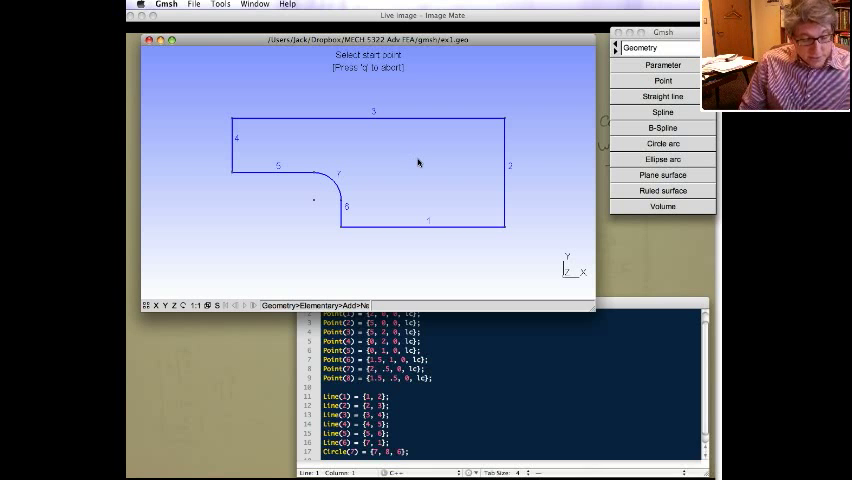
key(q)
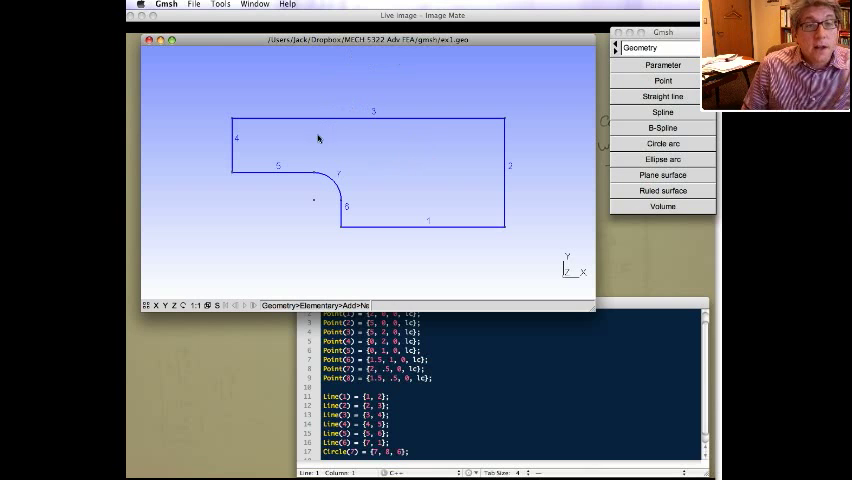
click(650, 48)
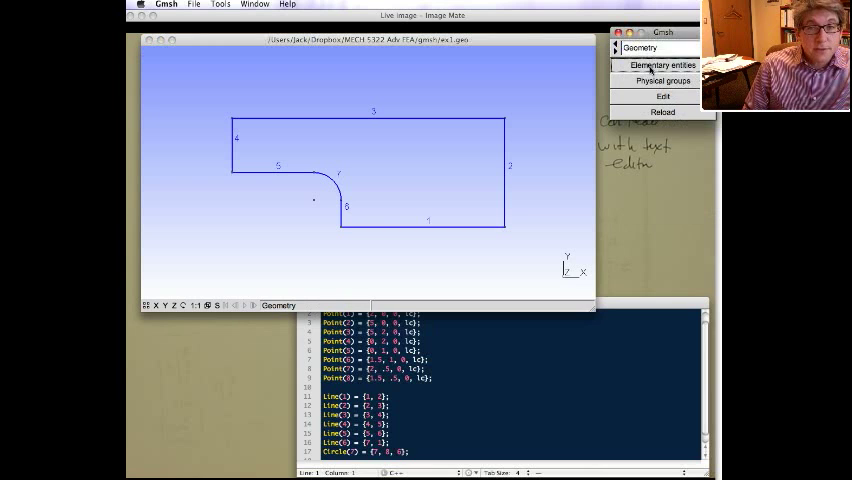
- Create a plane surface bounded by the seven-curve notched outline with no holes
click(650, 66)
click(651, 66)
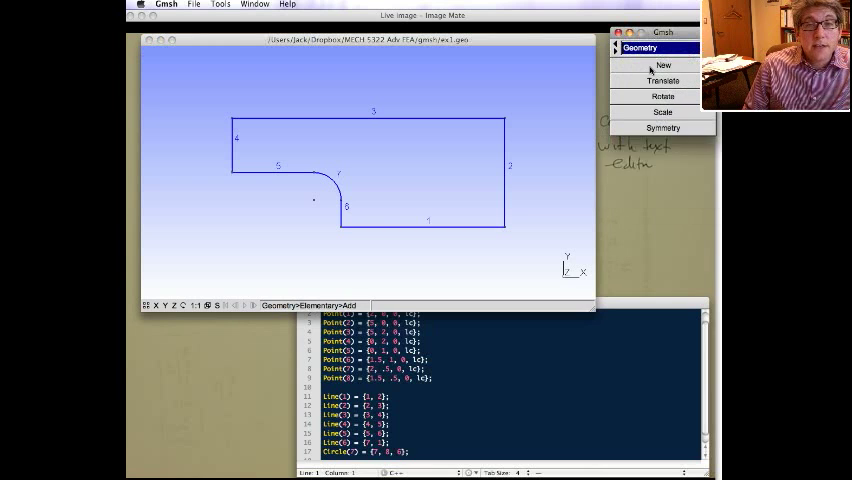
click(650, 67)
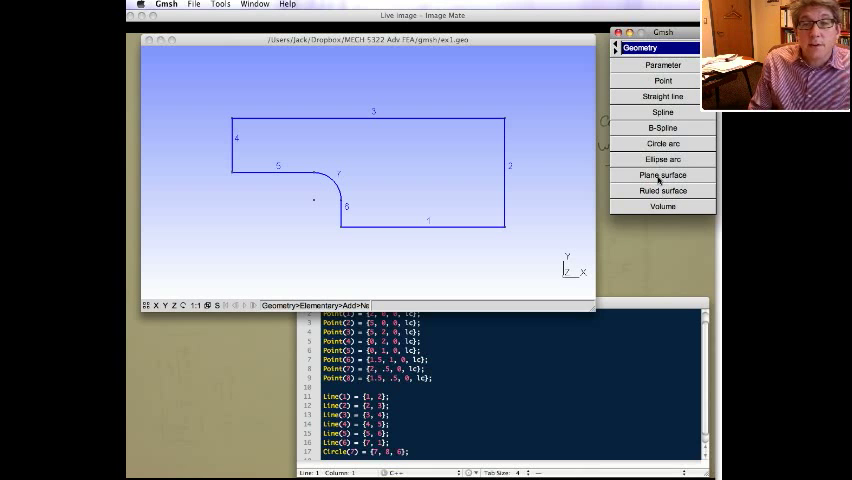
click(659, 180)
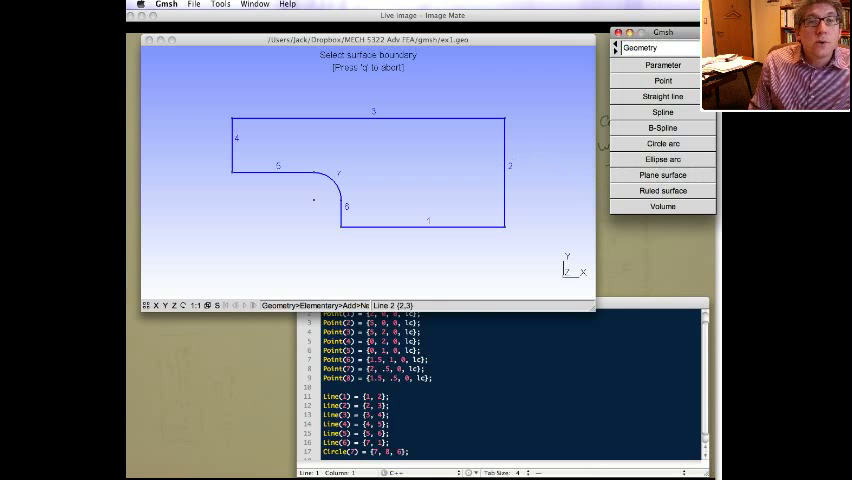
click(505, 165)
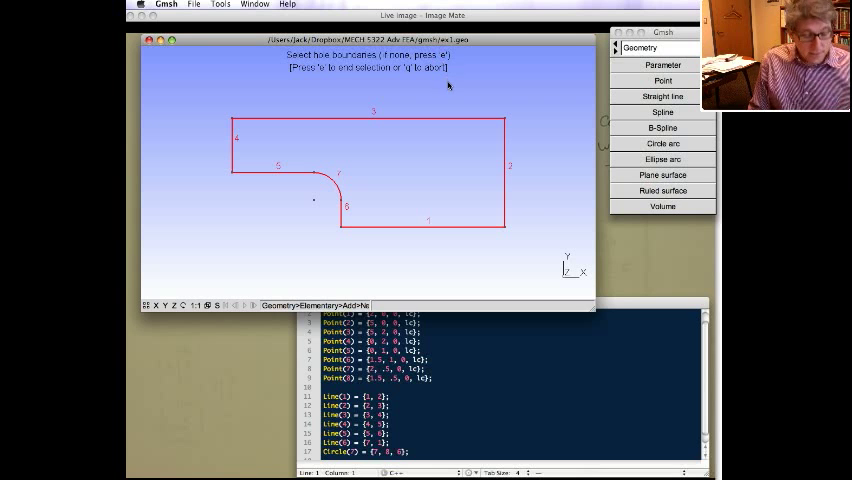
key(e)
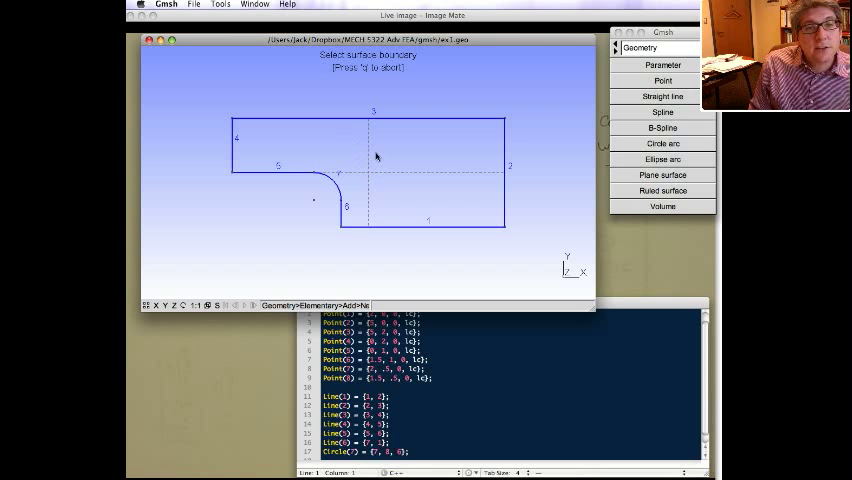
- Check Line Loop(8) and Plane Surface(9) in ex1.geo, then bring up the geometry parameter definitions
click(461, 385)
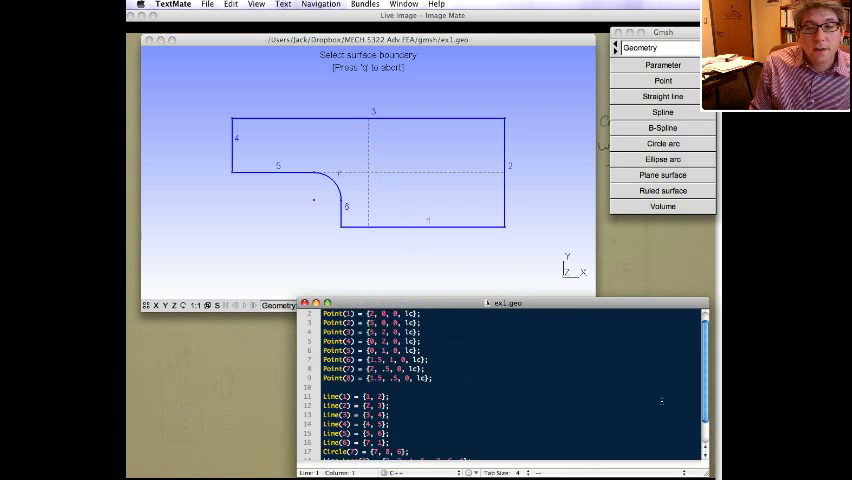
drag(703, 408, 706, 432)
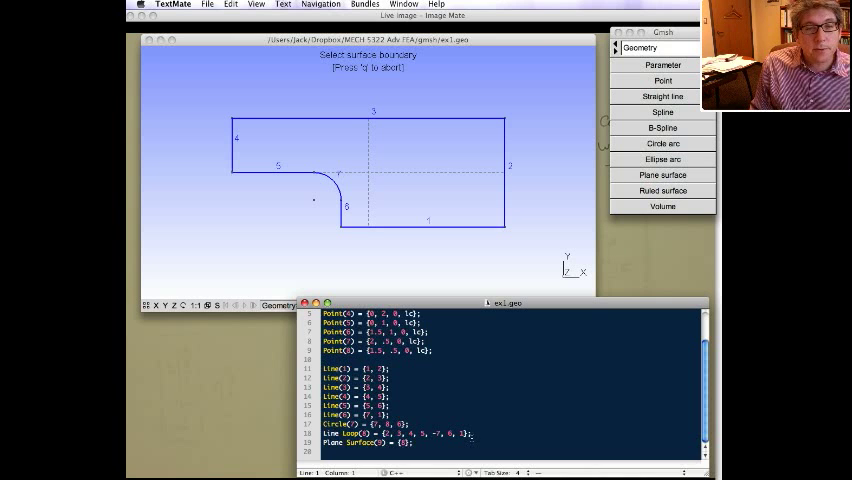
click(242, 219)
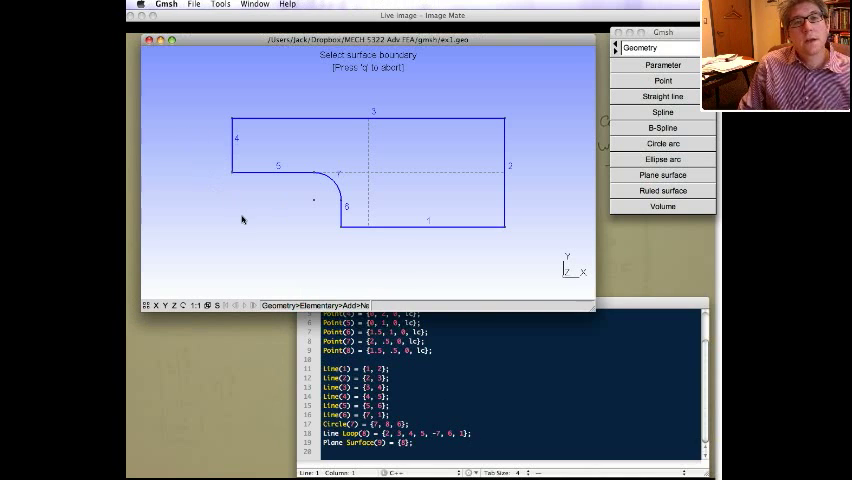
click(660, 64)
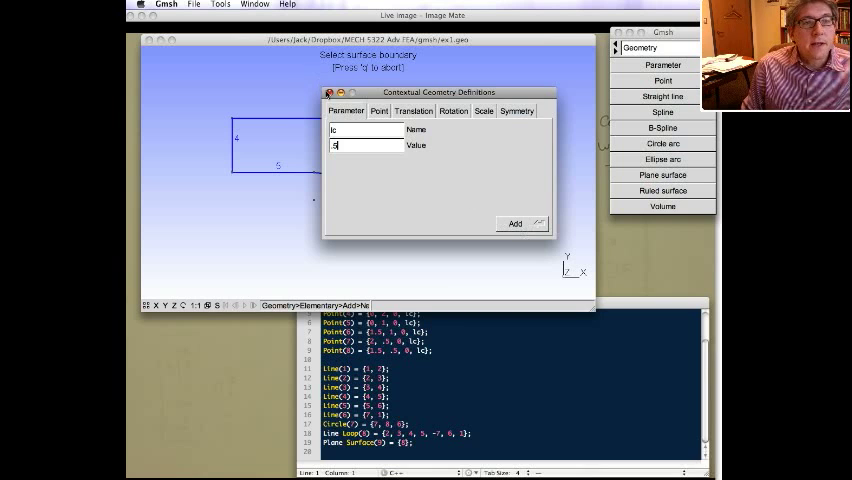
- Close the definitions dialog and generate a 2D triangular mesh of the plate from the Mesh module
click(652, 78)
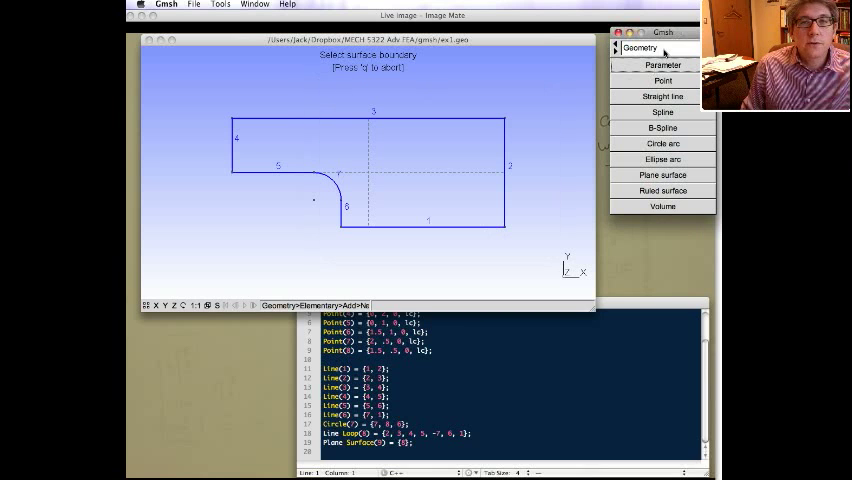
click(664, 54)
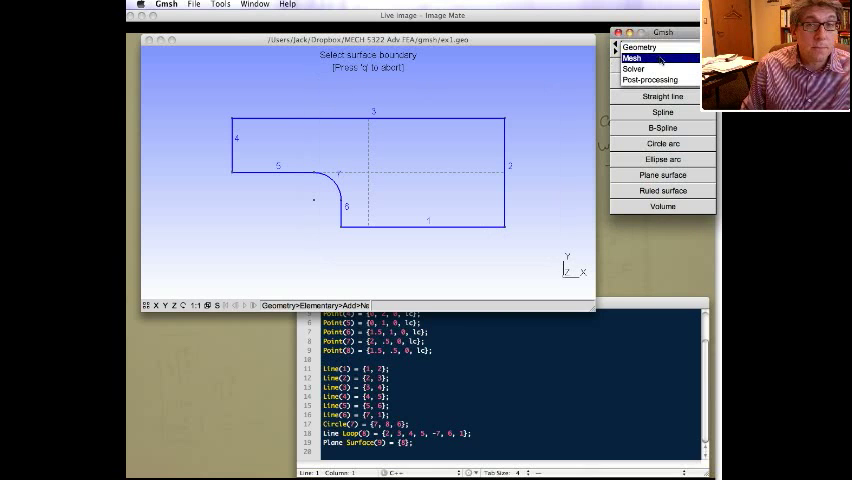
click(660, 59)
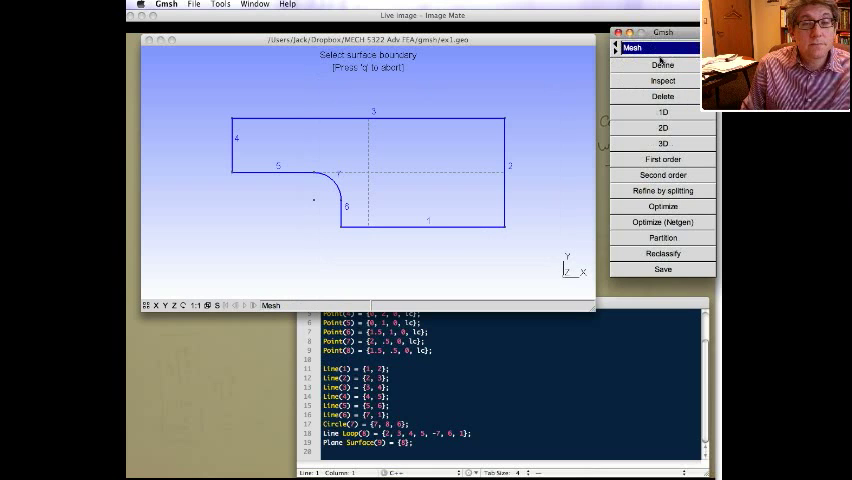
click(641, 128)
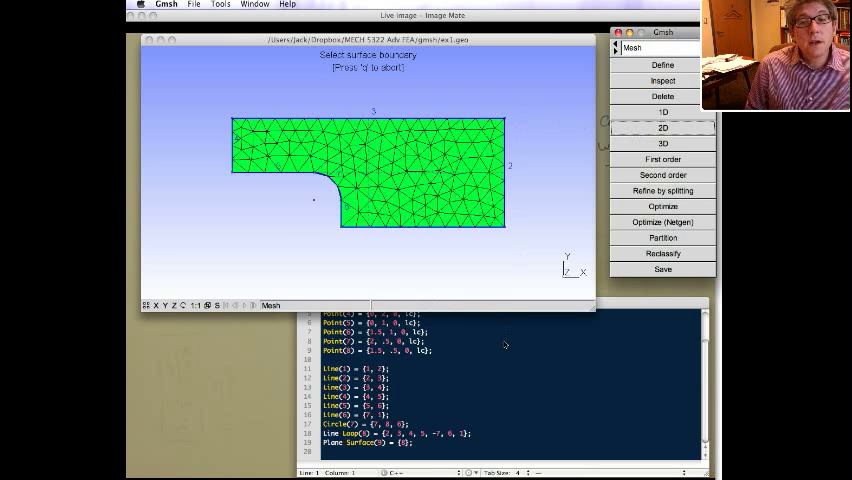
click(591, 336)
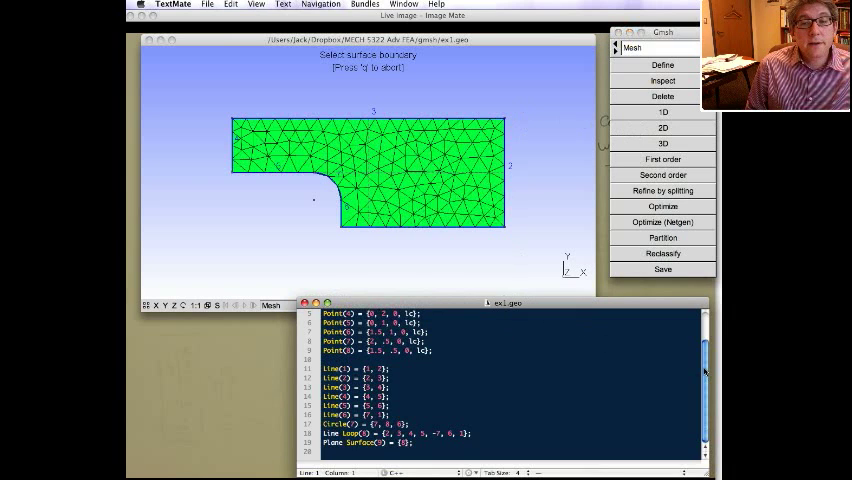
scroll(704, 372, up, 2)
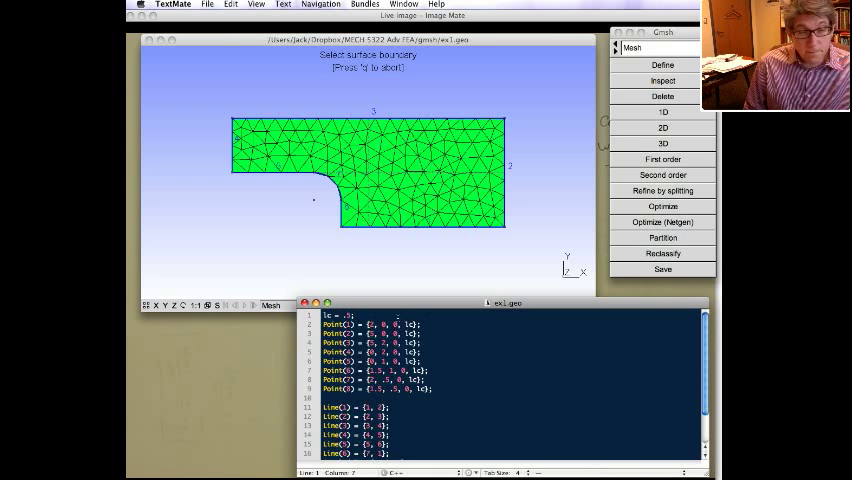
- Set lc = .25 in ex1.geo, reload the geometry, and regenerate a finer 2D mesh
click(349, 316)
text(2)
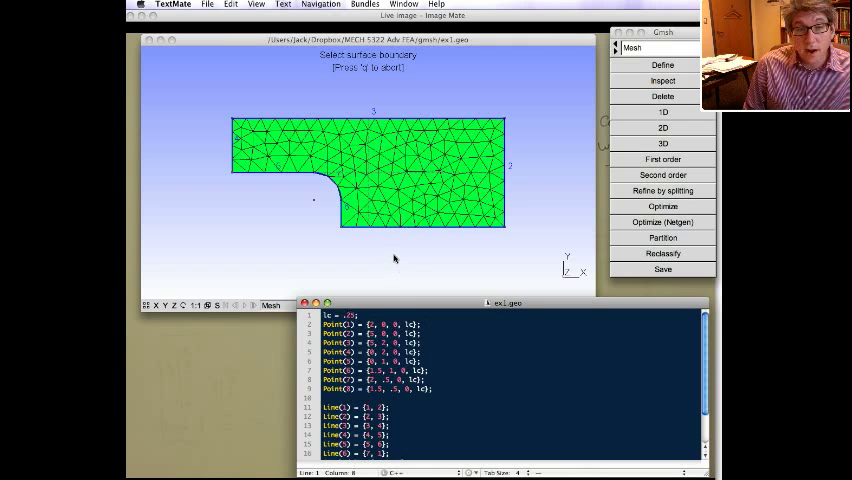
click(397, 259)
click(632, 47)
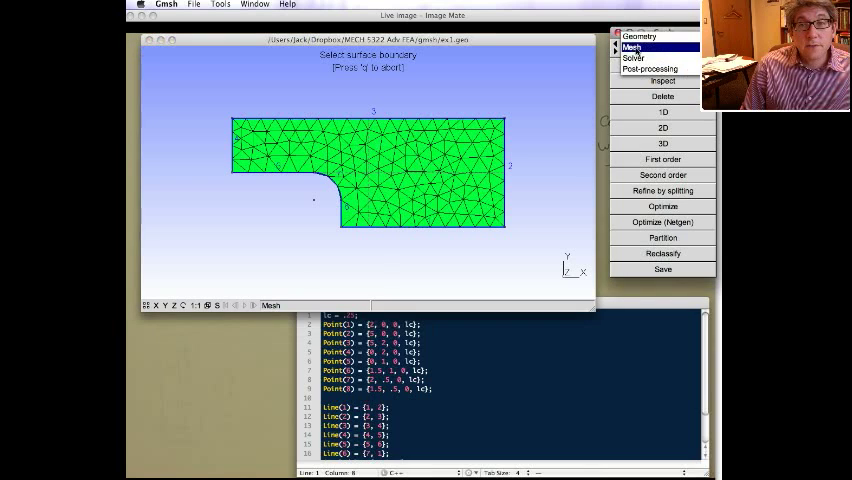
click(640, 35)
click(651, 113)
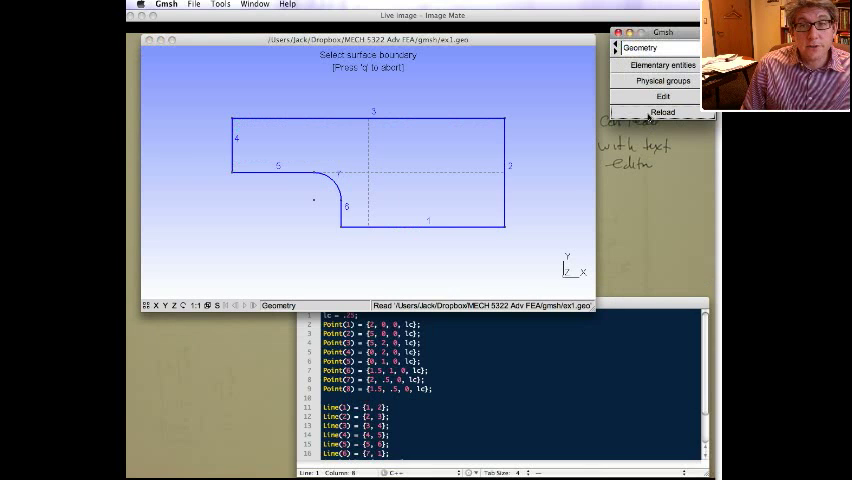
click(632, 47)
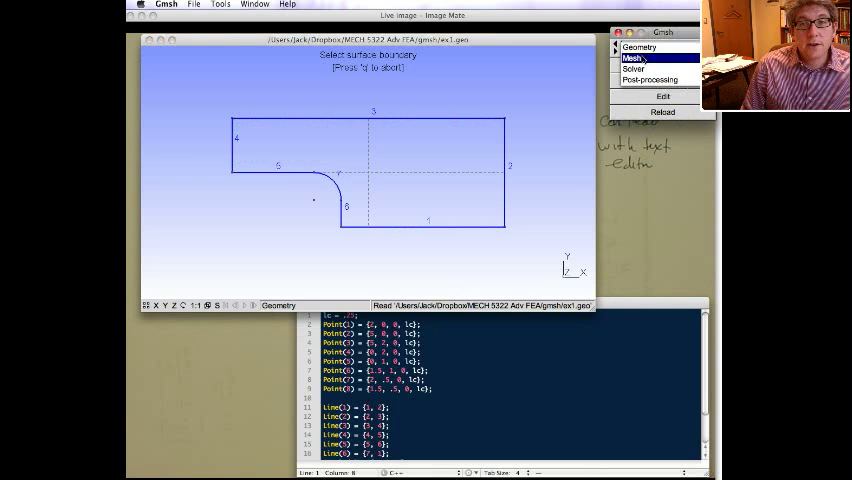
click(642, 58)
click(638, 128)
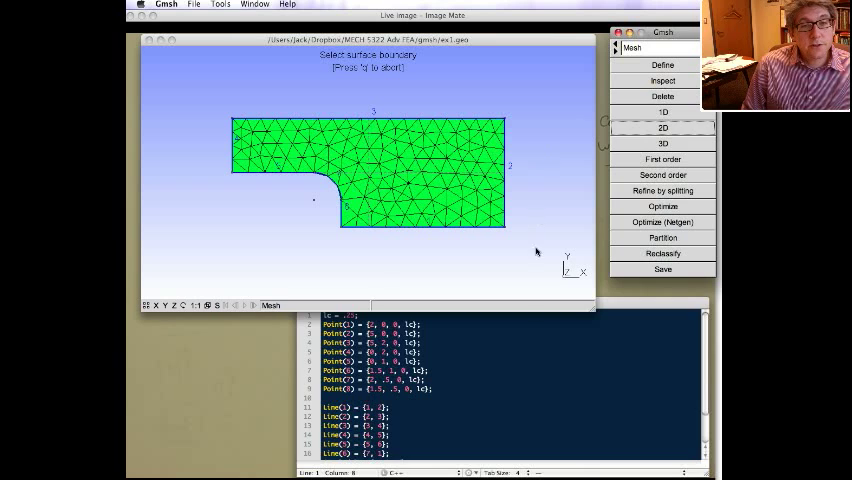
click(529, 352)
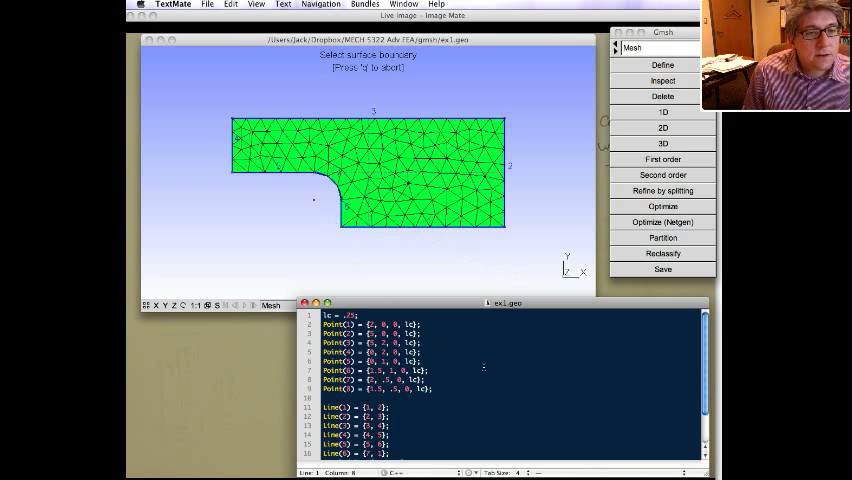
- Reload ex1.geo to clear the mesh, cancel the pending selection, and regenerate the 2D mesh
click(483, 367)
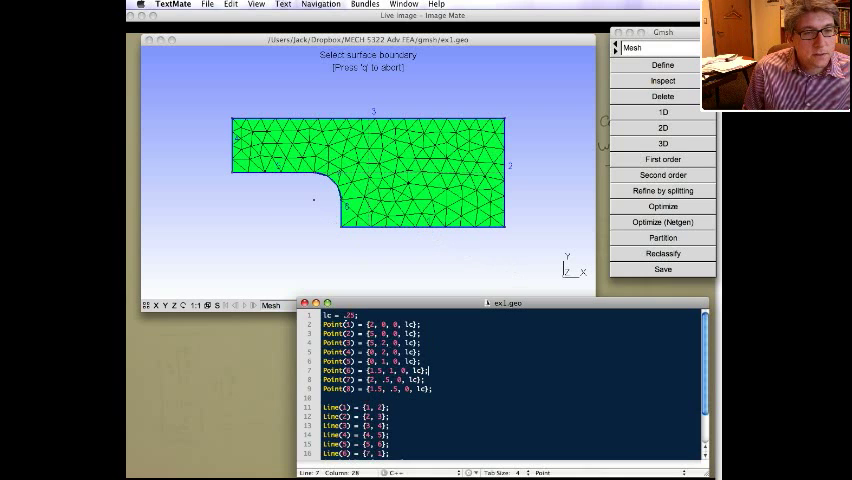
click(632, 47)
click(639, 38)
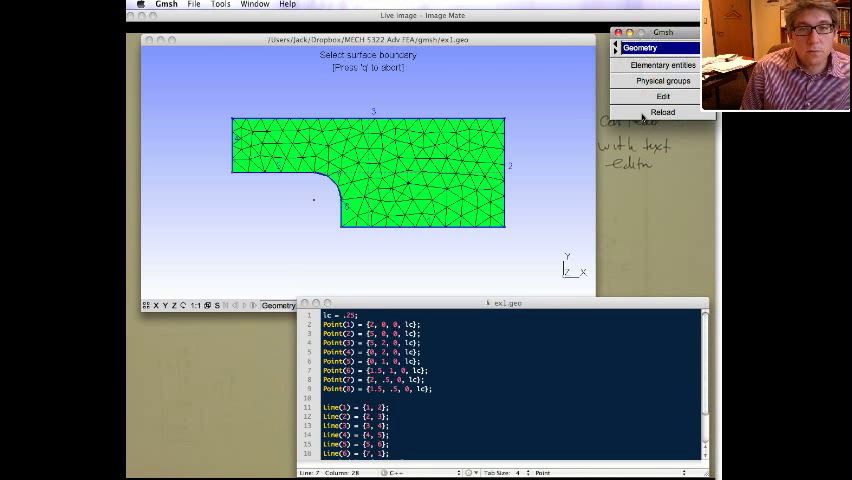
click(643, 114)
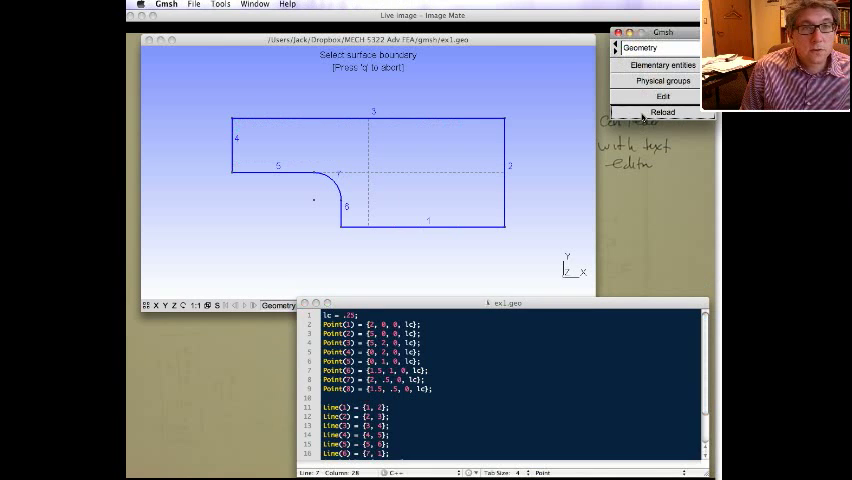
click(560, 109)
key(q)
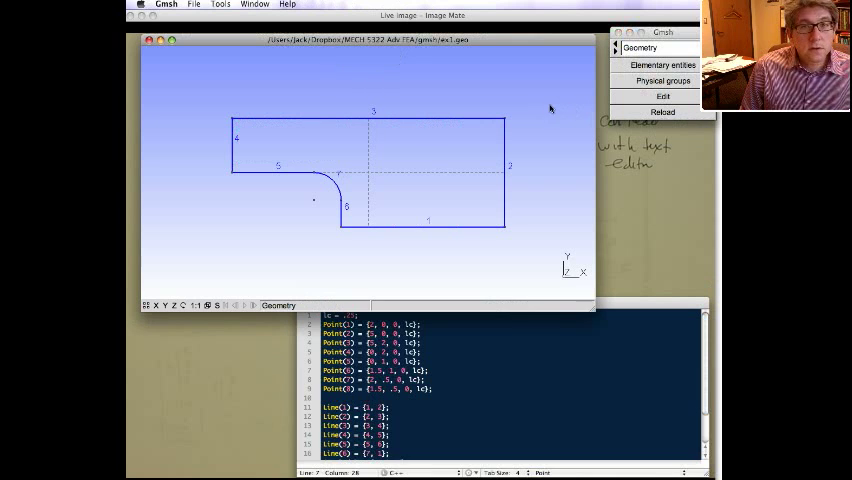
click(640, 48)
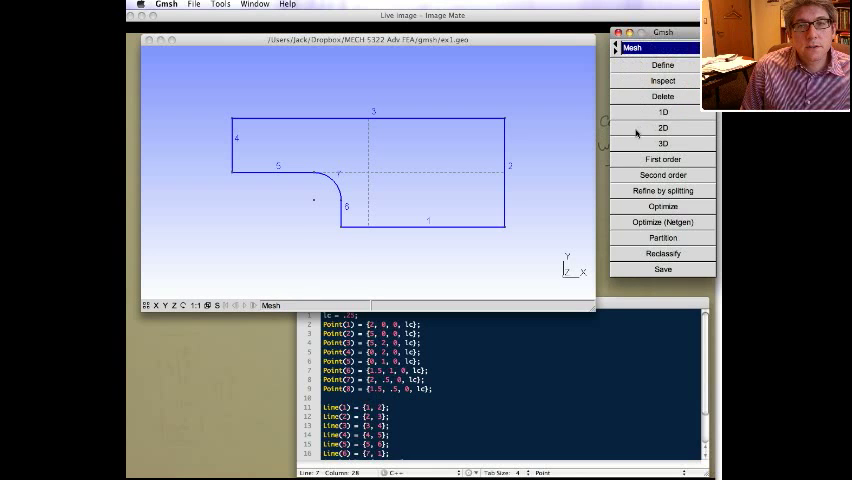
click(636, 130)
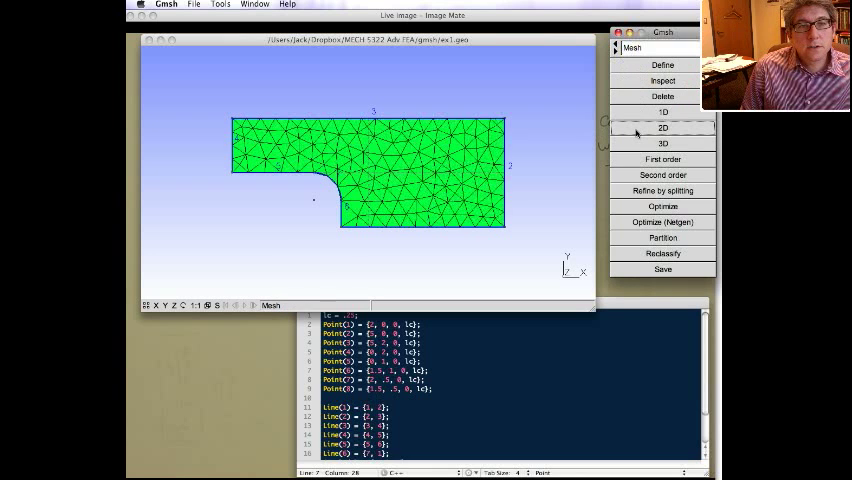
- View the lc parameter in the Contextual Geometry Definitions dialog and close it without adding
click(640, 48)
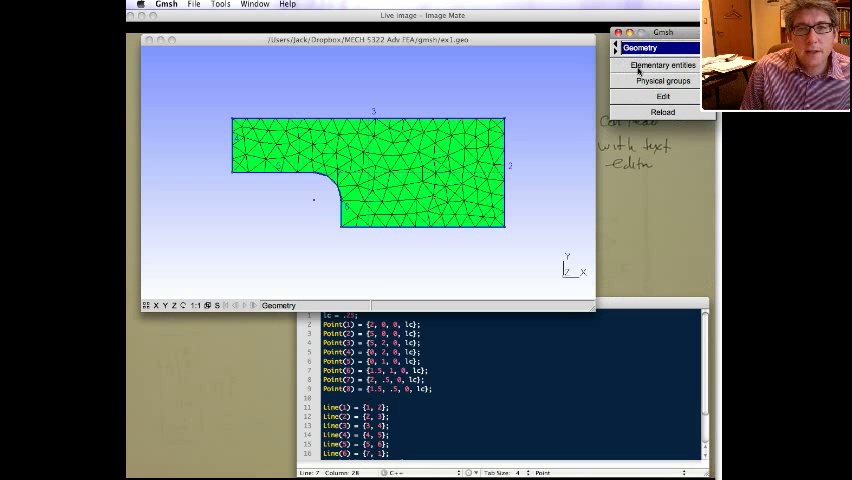
click(638, 66)
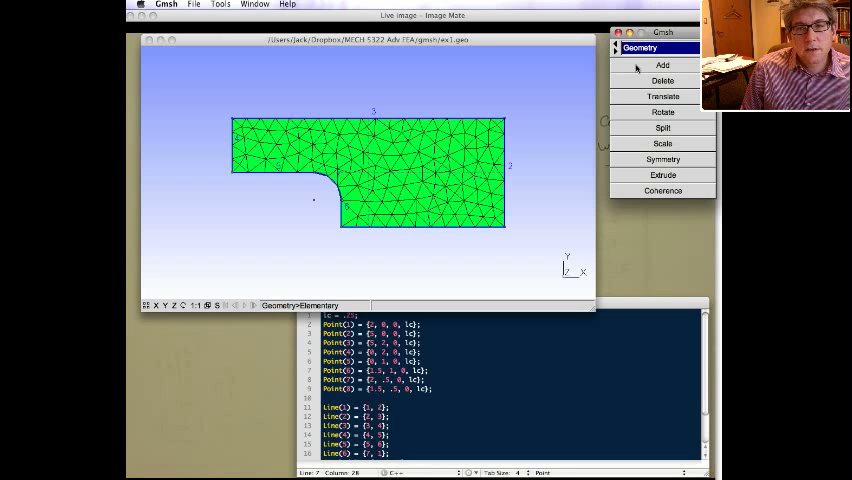
click(636, 66)
click(628, 66)
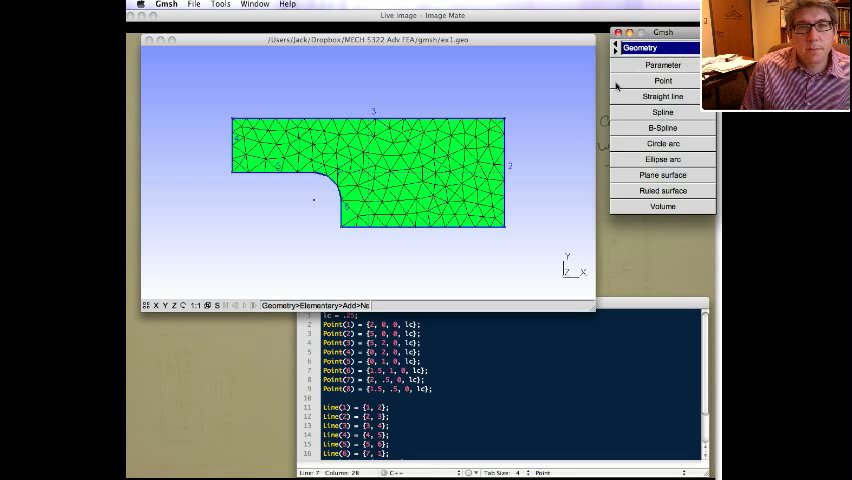
click(630, 66)
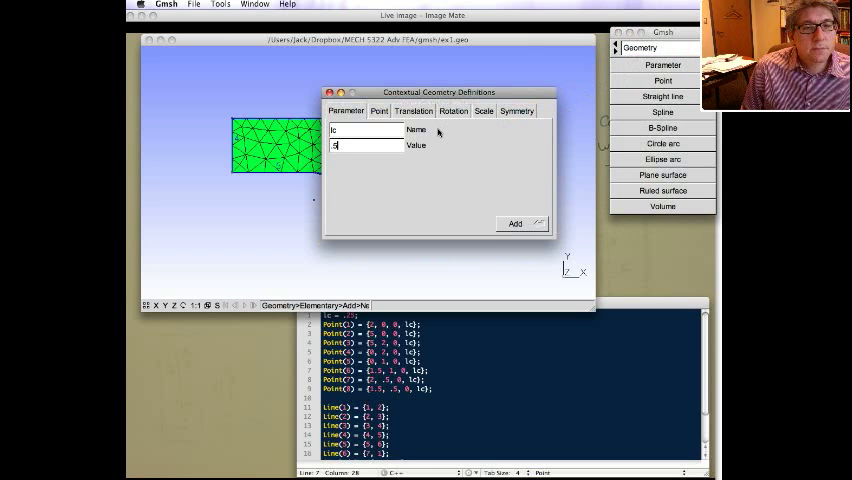
click(329, 92)
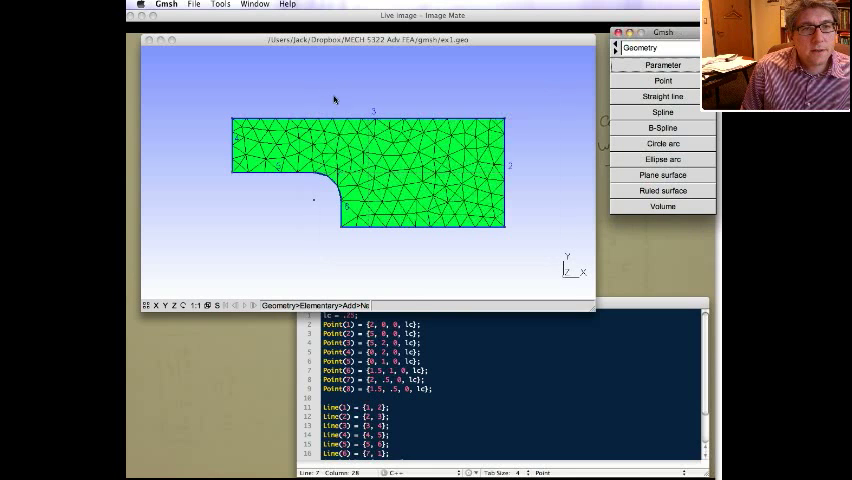
- Halve lc to .125 in ex1.geo, reload the geometry, and regenerate a denser 2D mesh
click(704, 430)
scroll(704, 430, down, 2)
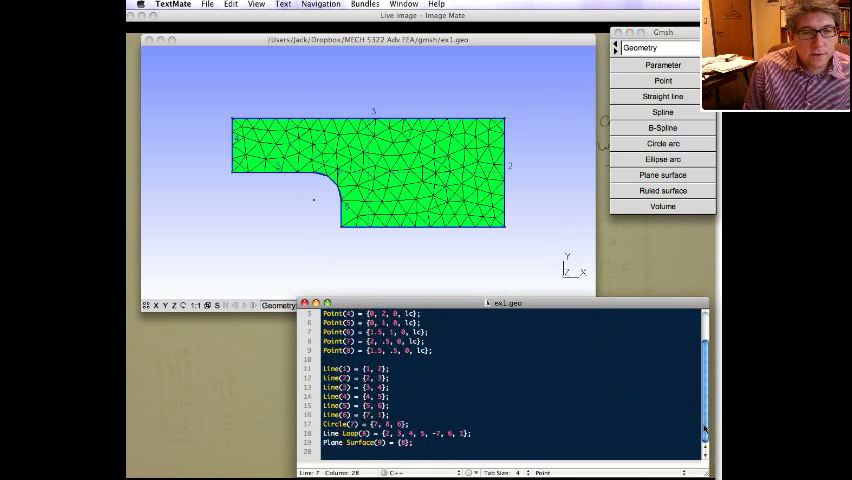
scroll(687, 371, up, 2)
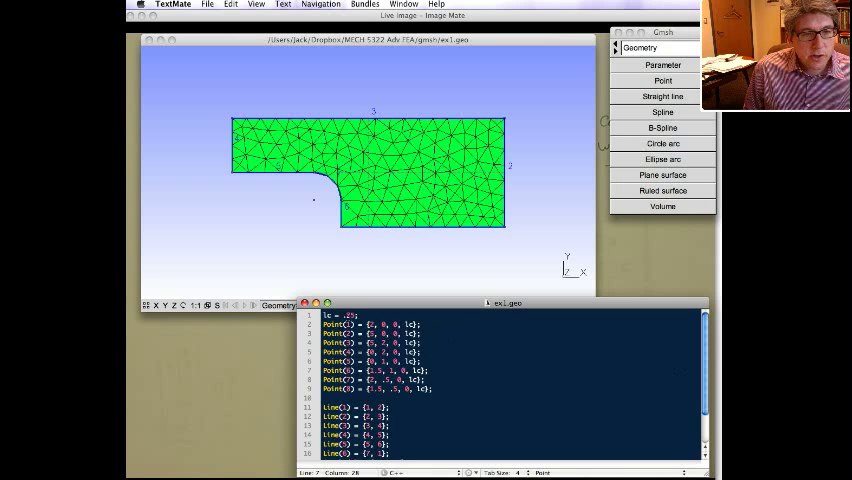
click(351, 315)
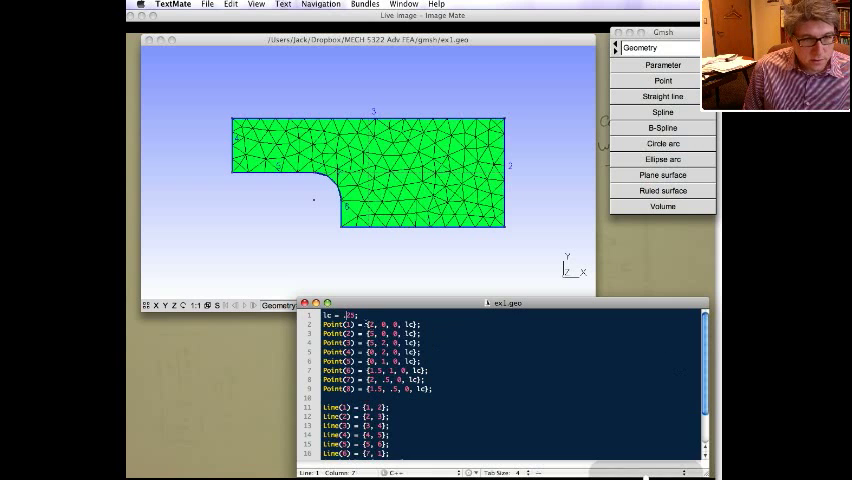
text(1)
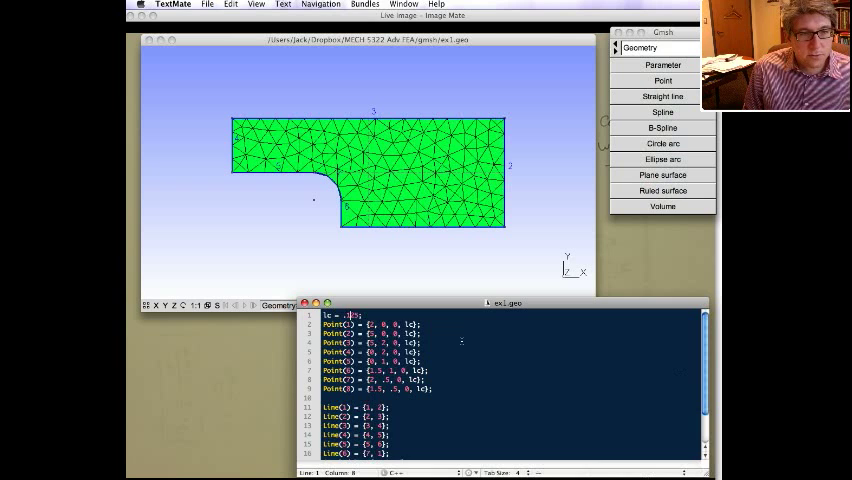
click(523, 251)
click(640, 47)
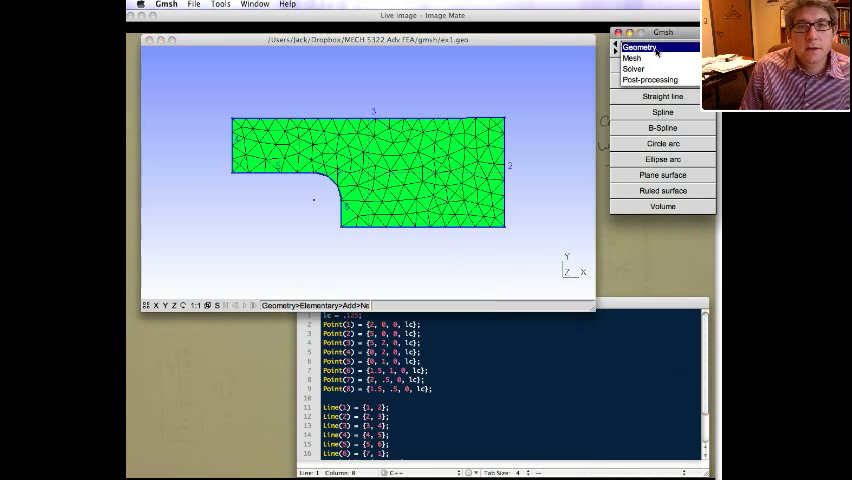
click(645, 59)
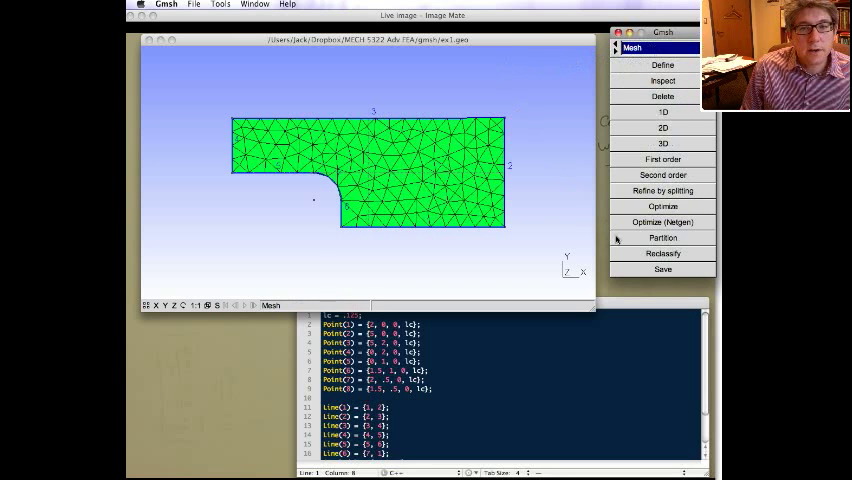
click(638, 47)
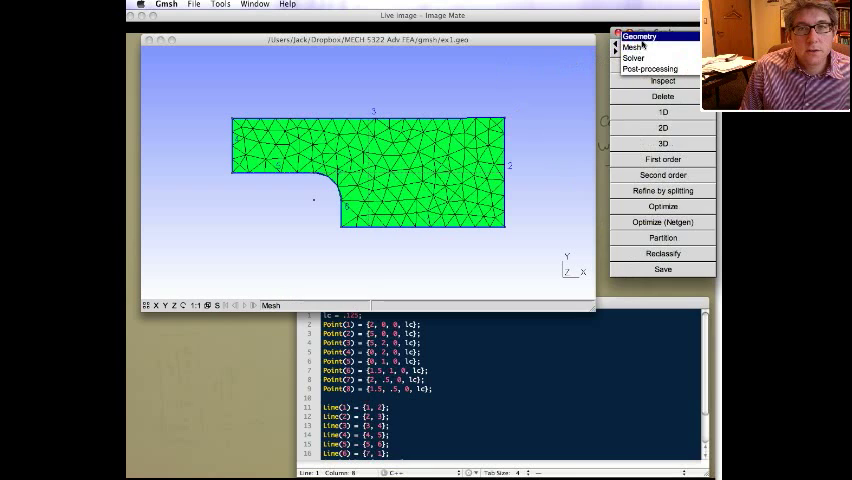
click(640, 37)
click(641, 112)
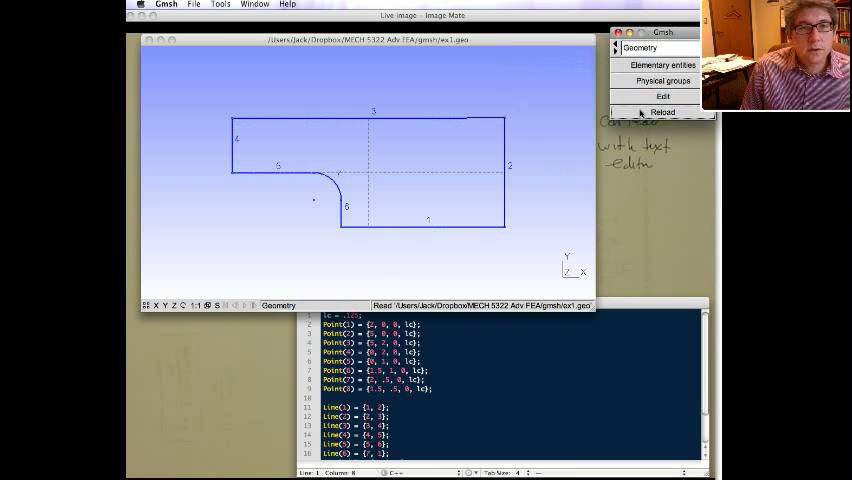
click(630, 48)
click(618, 128)
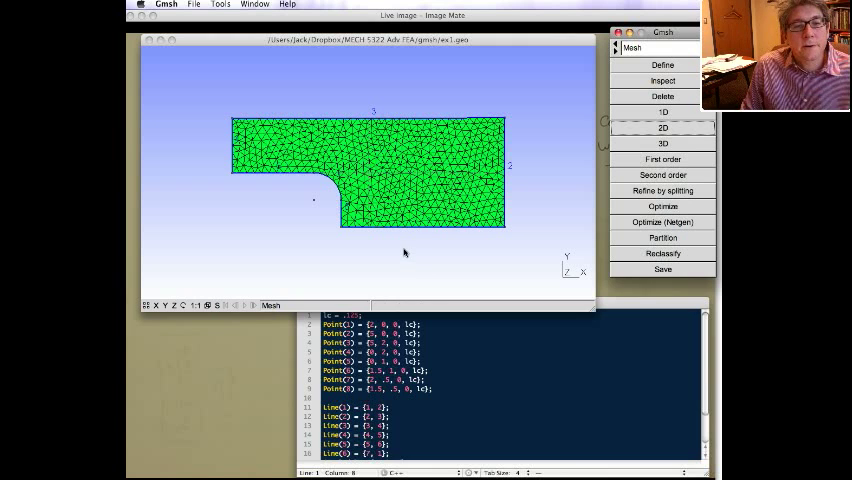
- Compare the finer mesh view with ex1.geo and return to editing the lc line
click(349, 315)
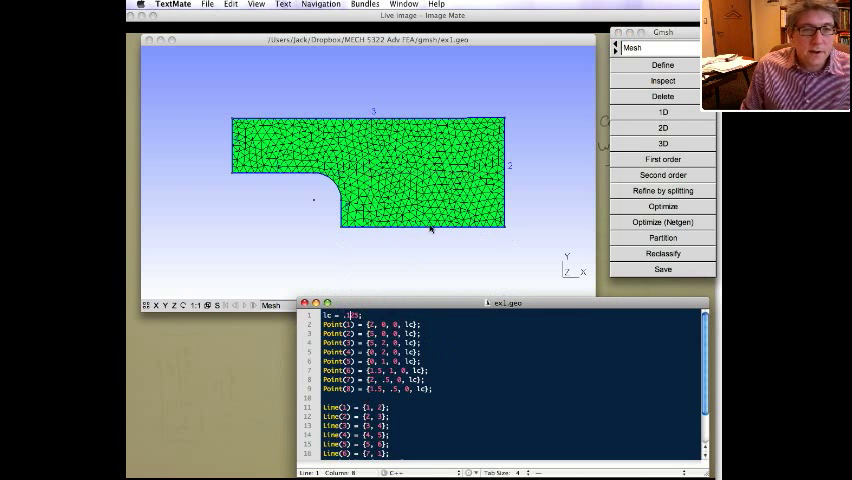
click(483, 274)
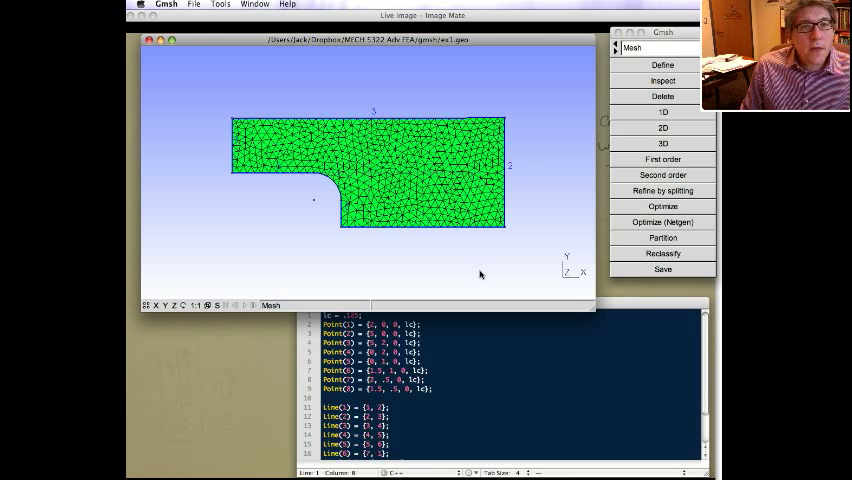
click(637, 354)
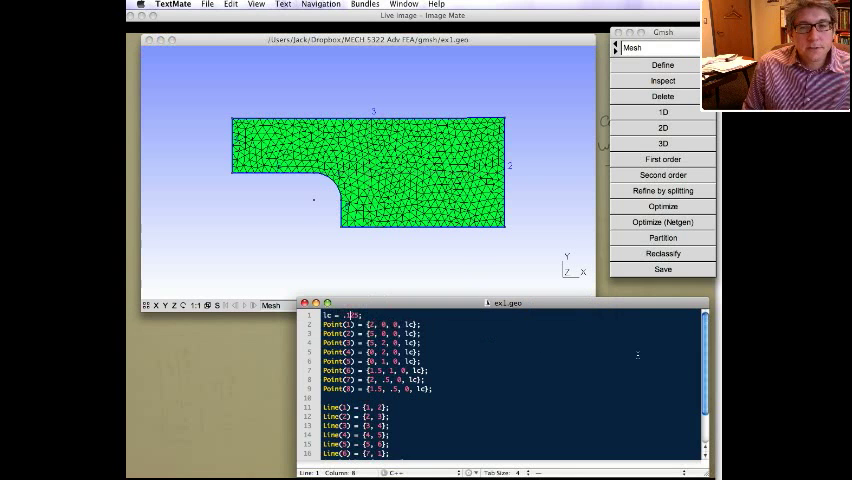
- Revert lc to .25 in ex1.geo, save it, and reload the geometry in Gmsh
key(BackSpace)
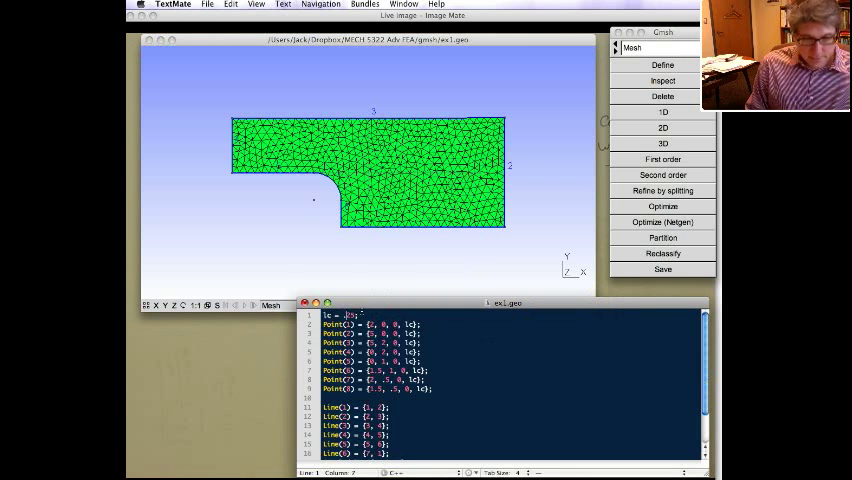
key(super+s)
click(416, 253)
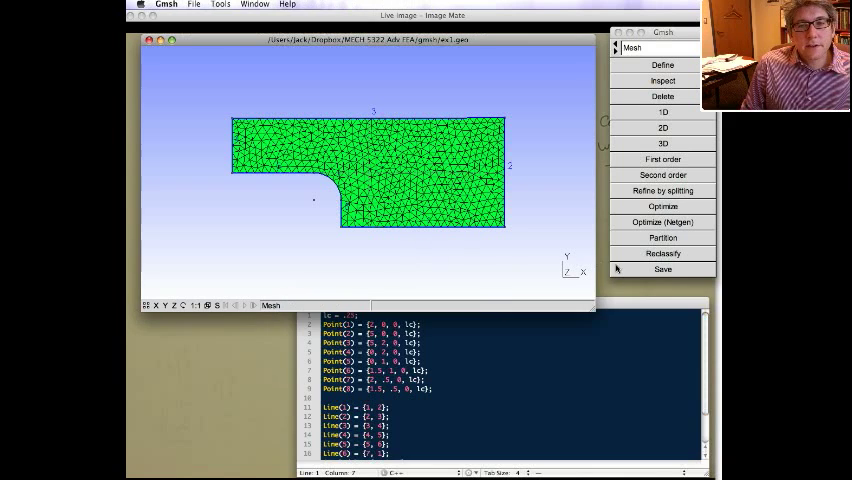
click(634, 47)
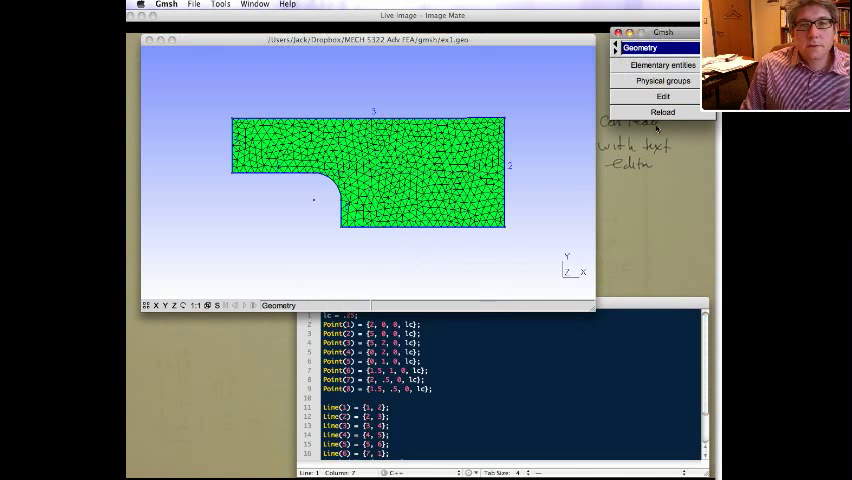
click(662, 112)
- Generate the coarser 2D mesh and save it as ex1.msh
click(640, 47)
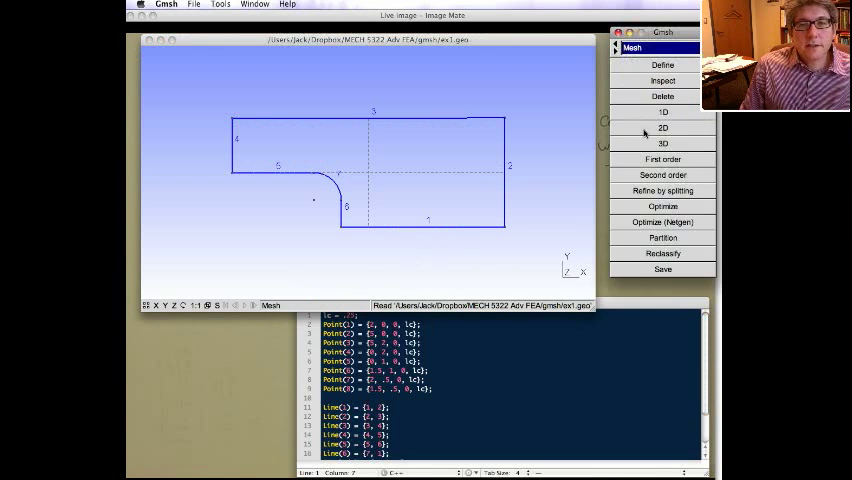
click(662, 128)
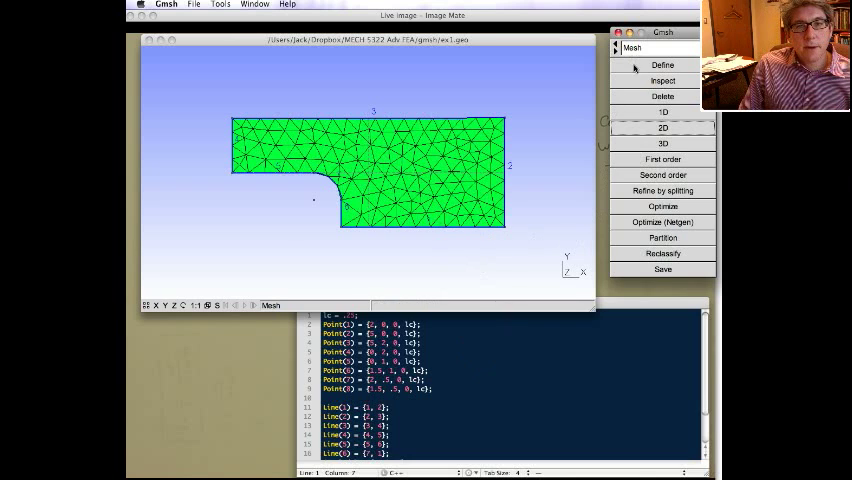
click(650, 271)
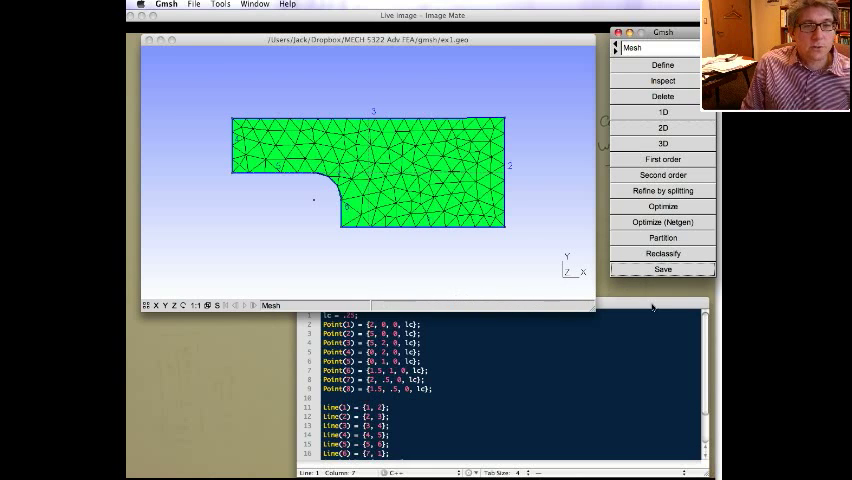
- In Finder's gmsh folder, open ex1.msh with TextMate via Open With > Other
key(super+Tab)
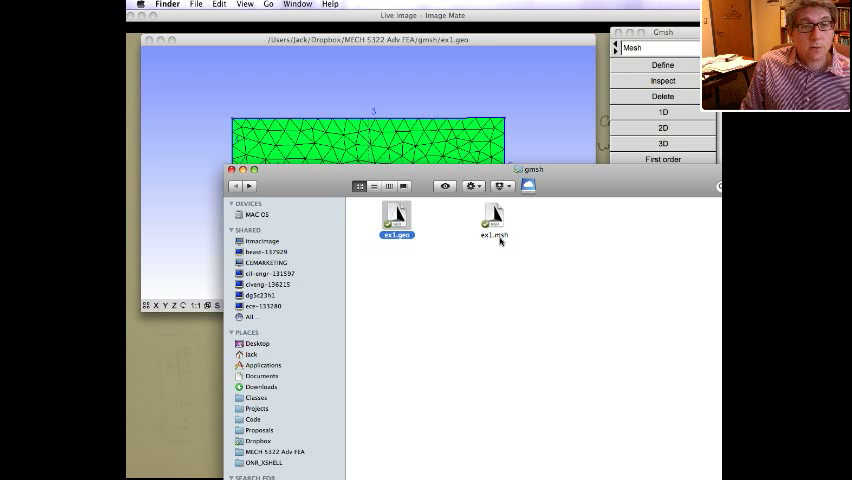
click(492, 225)
right_click(492, 225)
mouse_move(530, 236)
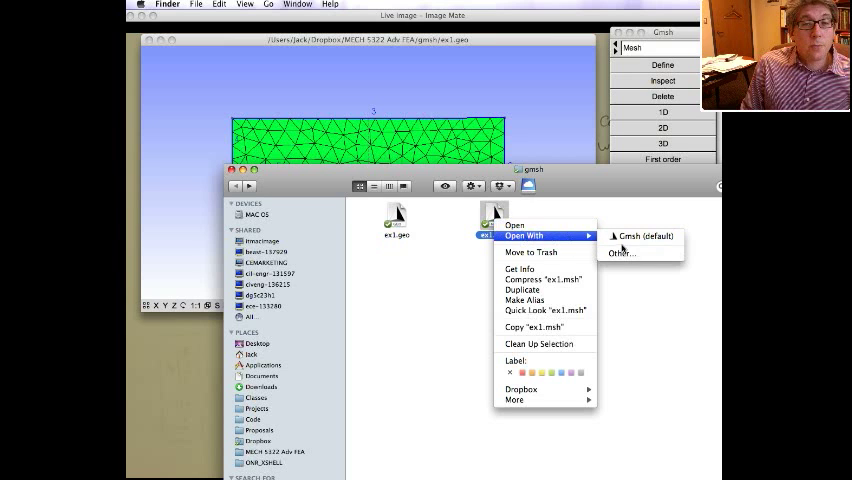
click(622, 254)
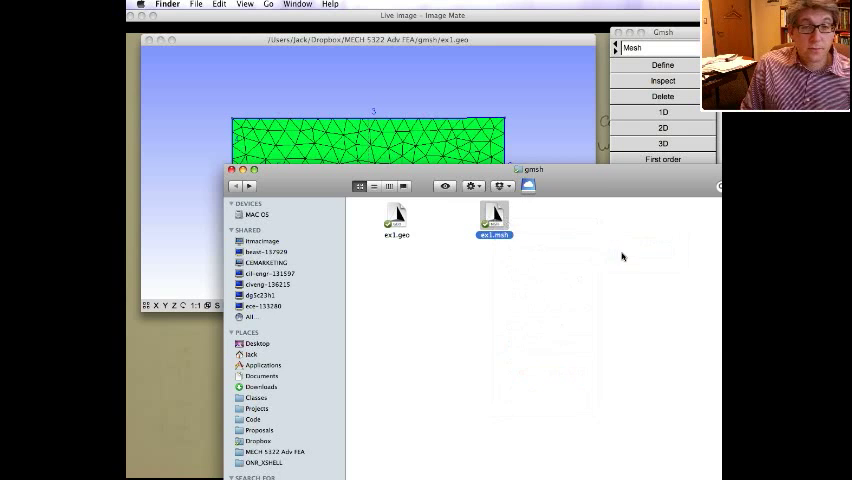
scroll(640, 220, down, 3)
scroll(640, 220, down, 5)
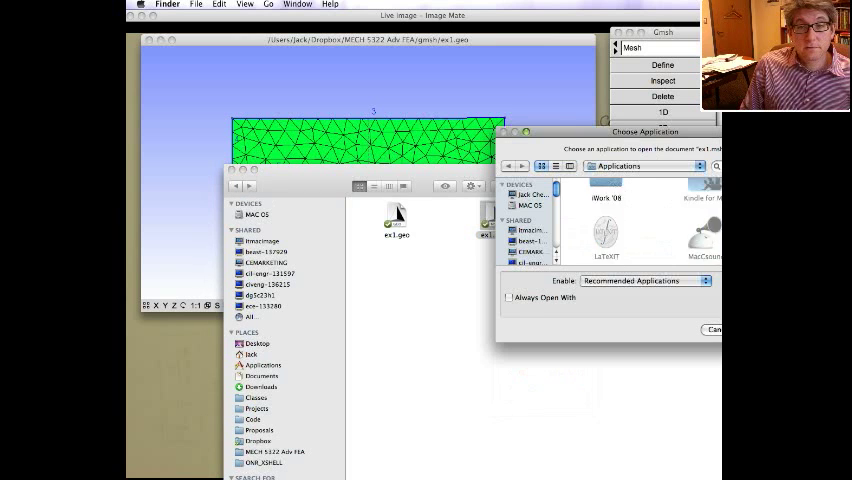
scroll(640, 220, down, 5)
scroll(640, 220, down, 5)
scroll(640, 220, down, 5)
click(606, 237)
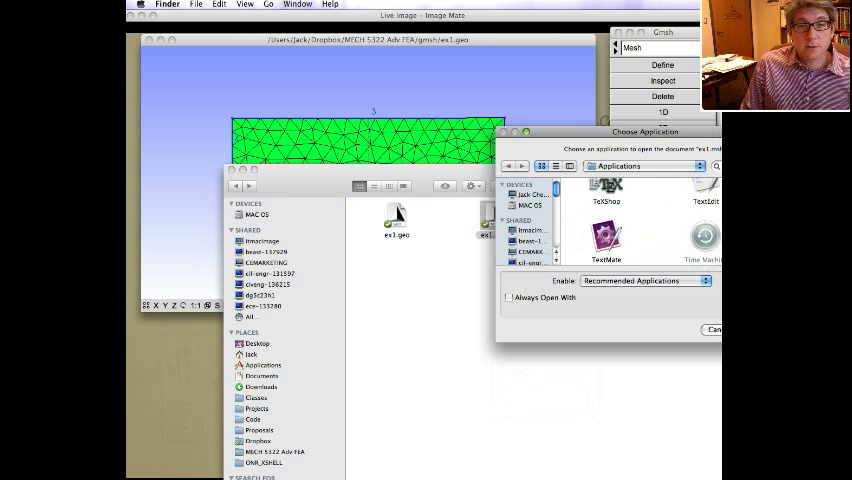
key(Return)
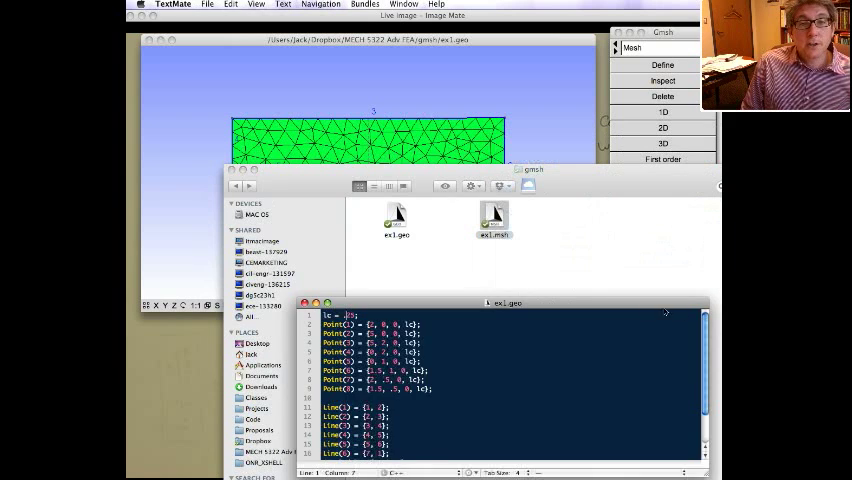
mouse_move(535, 320)
mouse_down()
mouse_move(512, 120)
mouse_move(475, 44)
mouse_up()
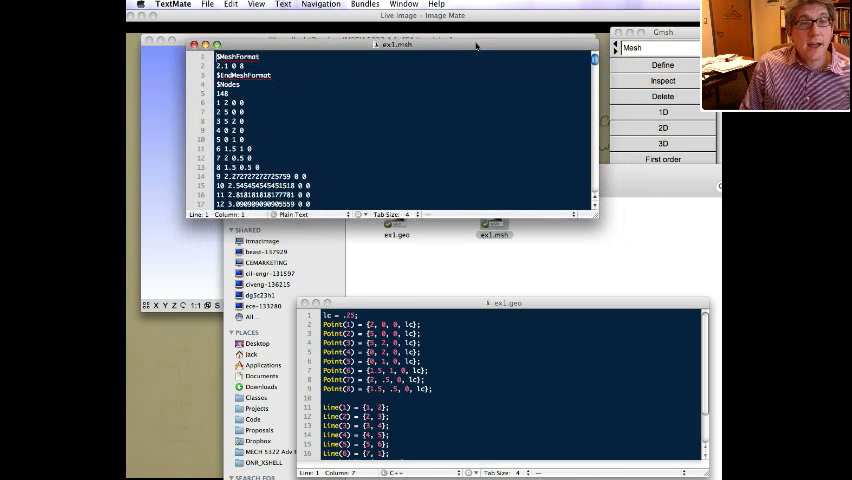
drag(596, 221, 598, 408)
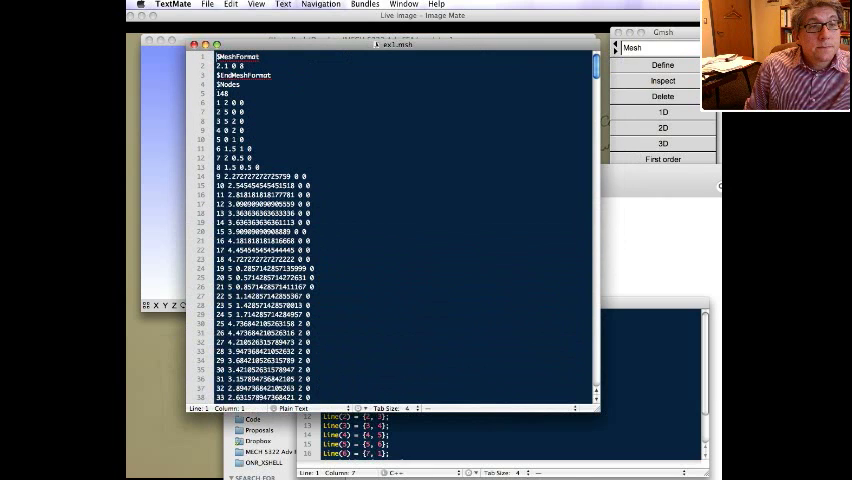
double_click(229, 84)
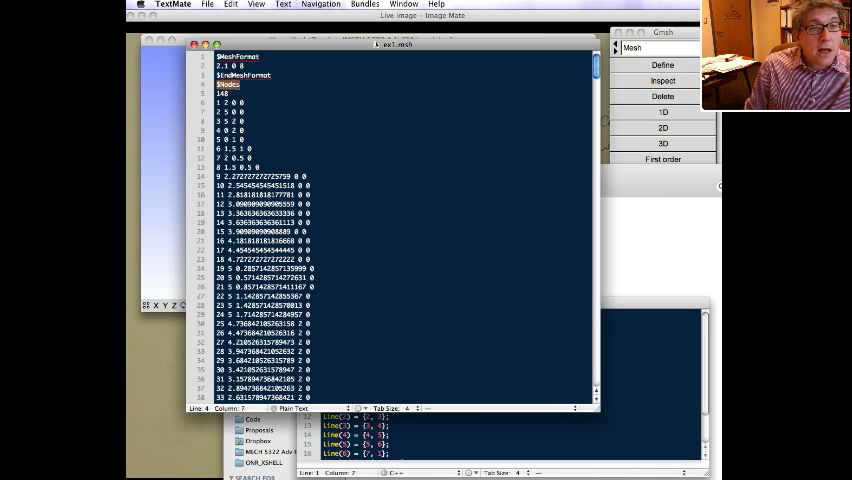
click(223, 93)
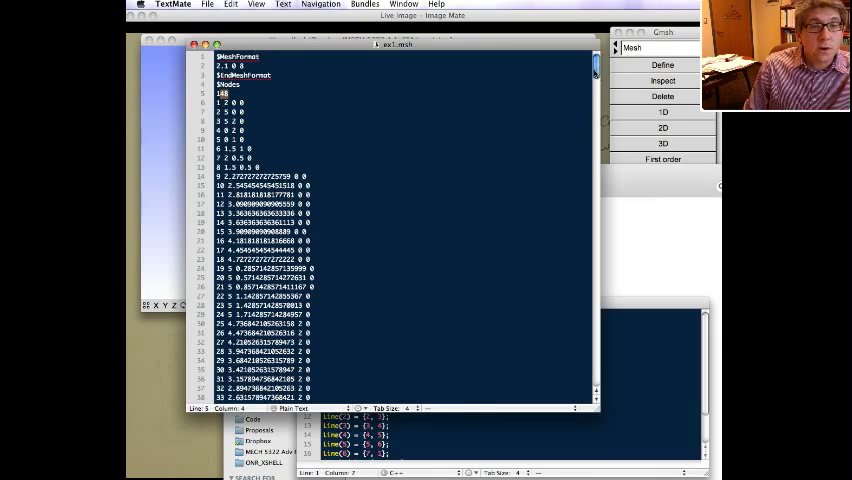
mouse_move(596, 70)
mouse_down()
mouse_move(588, 198)
mouse_move(586, 174)
mouse_up()
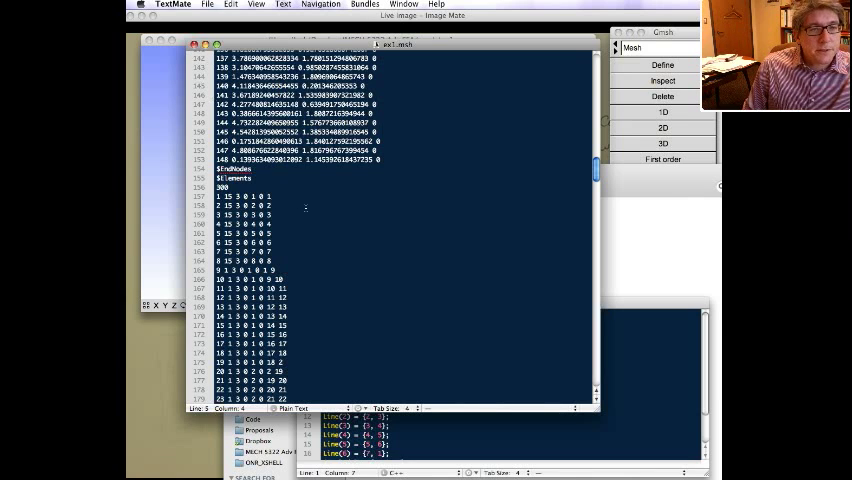
key(super+w)
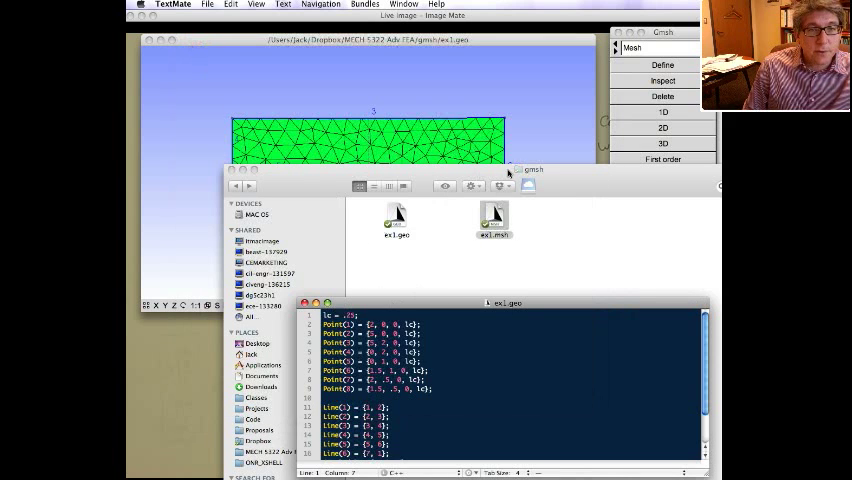
- Switch the Gmsh module dropdown from Mesh to Geometry
click(525, 142)
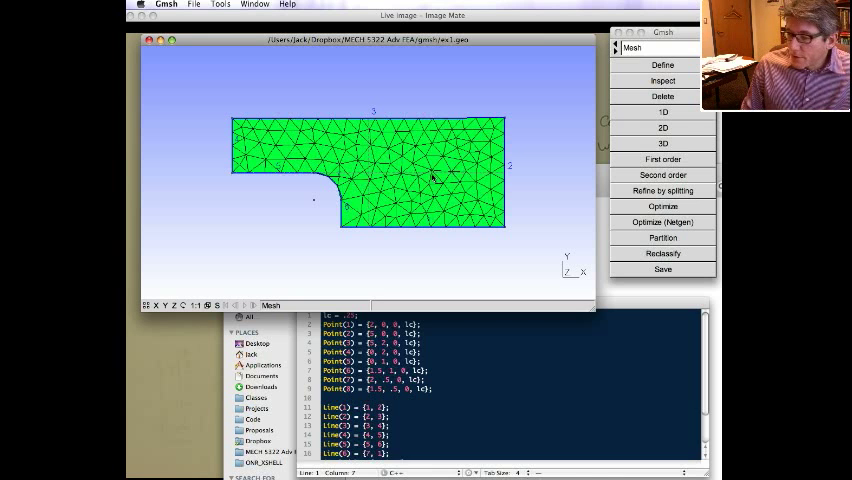
click(622, 47)
click(630, 37)
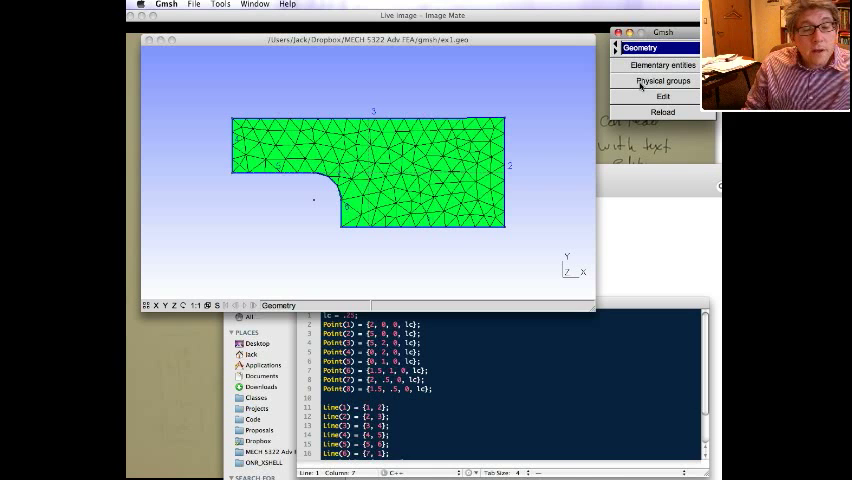
- Move the Gmsh graphics window down and bring the whiteboard sketch to the front
click(520, 142)
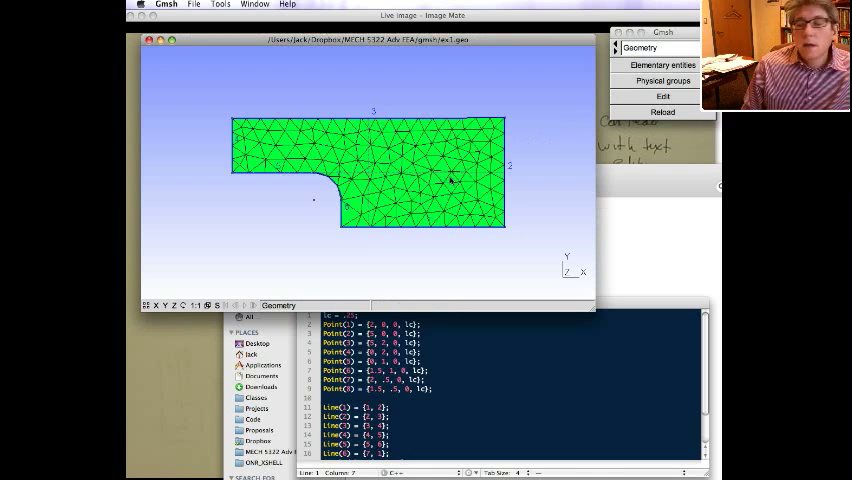
drag(510, 40, 508, 181)
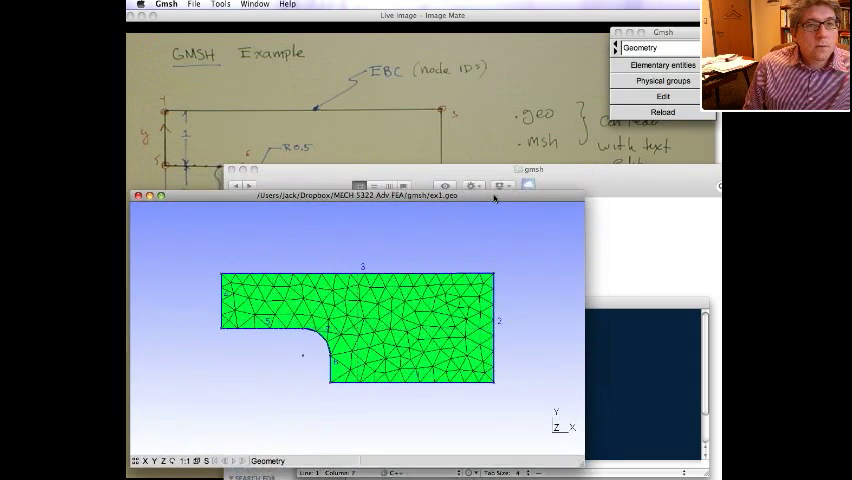
click(507, 128)
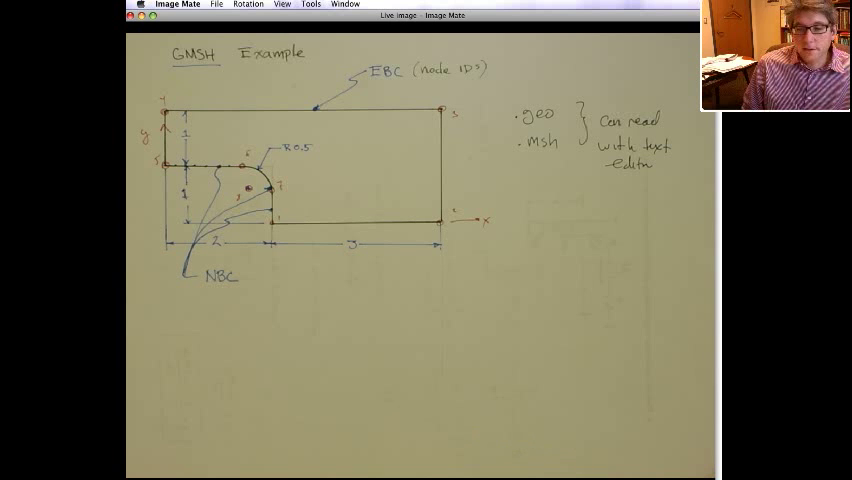
- Bring the Gmsh view of the meshed plate back in front of the sketch
key(super+Tab)
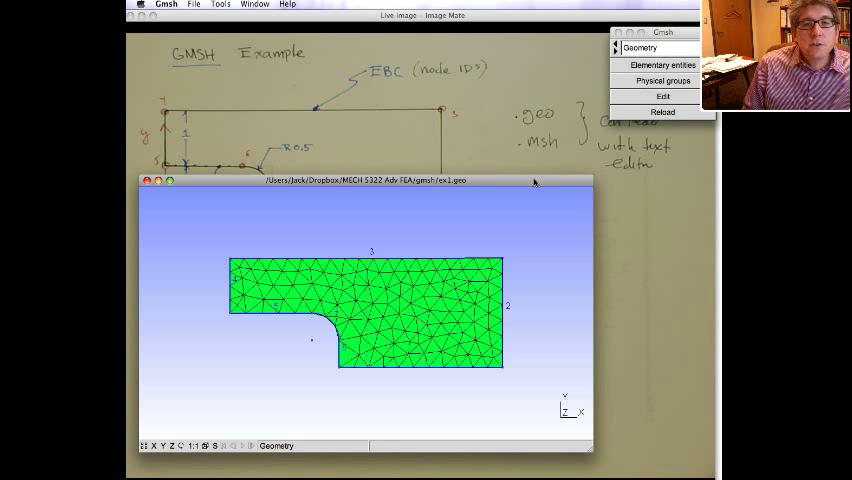
- Raise the graphics window and reload ex1.geo so only the labelled outline remains
drag(534, 181, 540, 57)
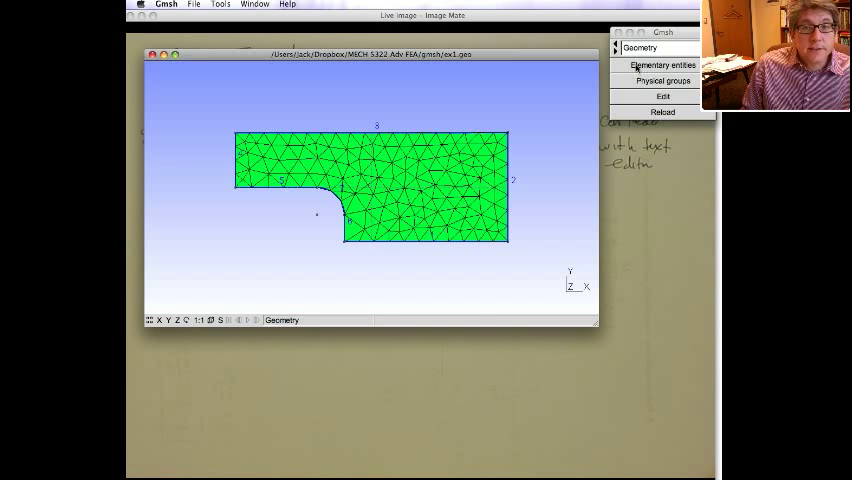
click(643, 113)
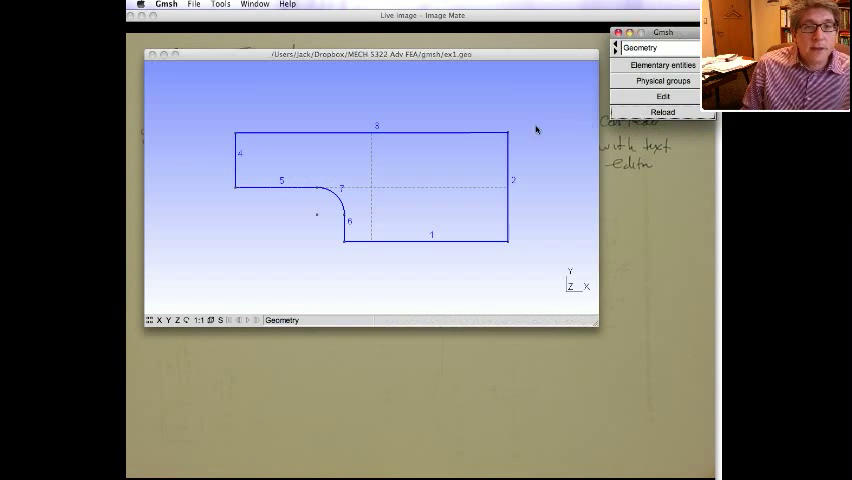
- Browse the physical group commands and rearrange the Gmsh windows beside the sketch
click(658, 82)
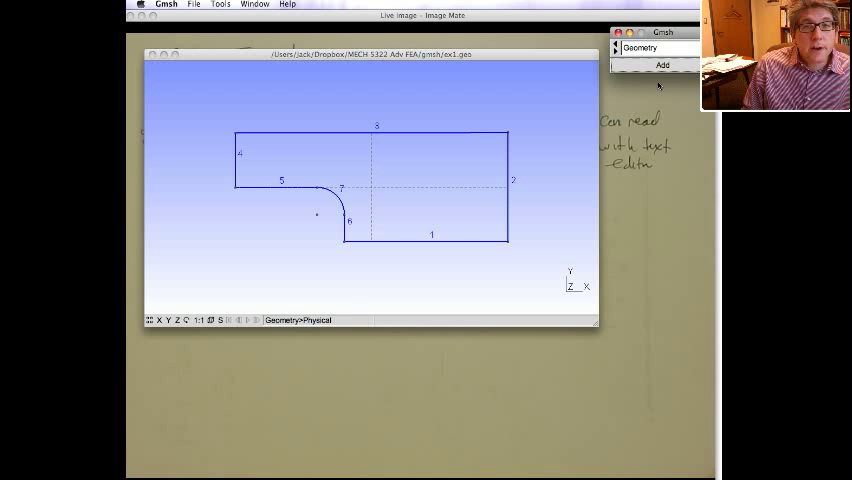
click(640, 47)
click(640, 47)
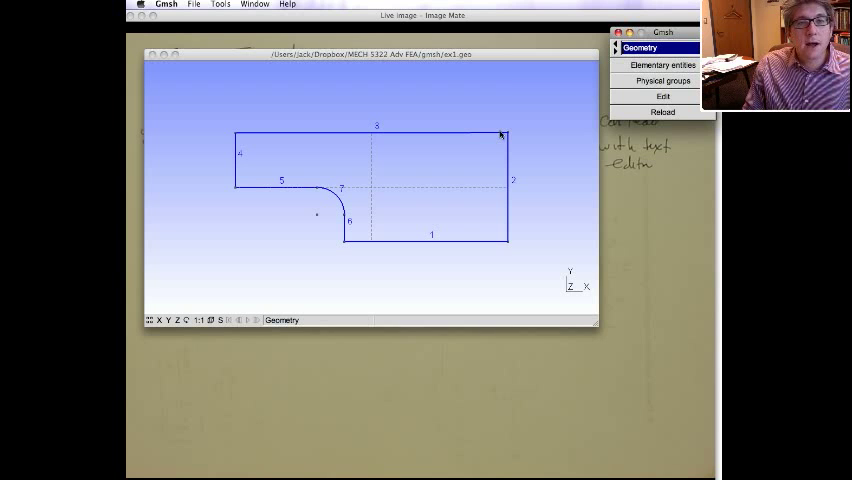
mouse_move(490, 57)
mouse_down()
mouse_move(494, 162)
mouse_move(494, 77)
mouse_up()
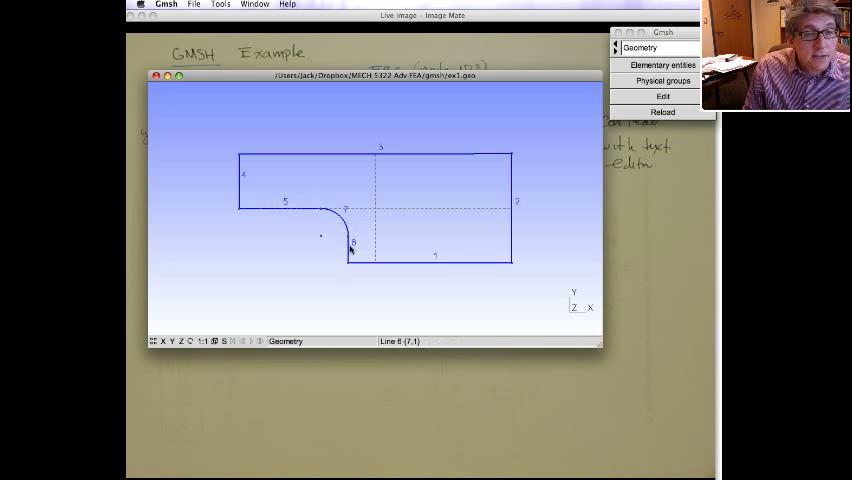
mouse_move(268, 78)
mouse_down()
mouse_move(281, 276)
mouse_move(295, 76)
mouse_move(283, 82)
mouse_up()
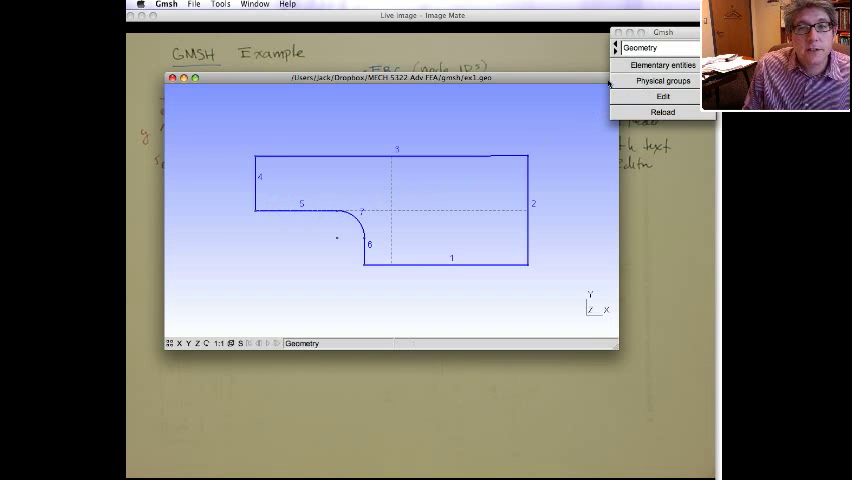
drag(608, 83, 590, 91)
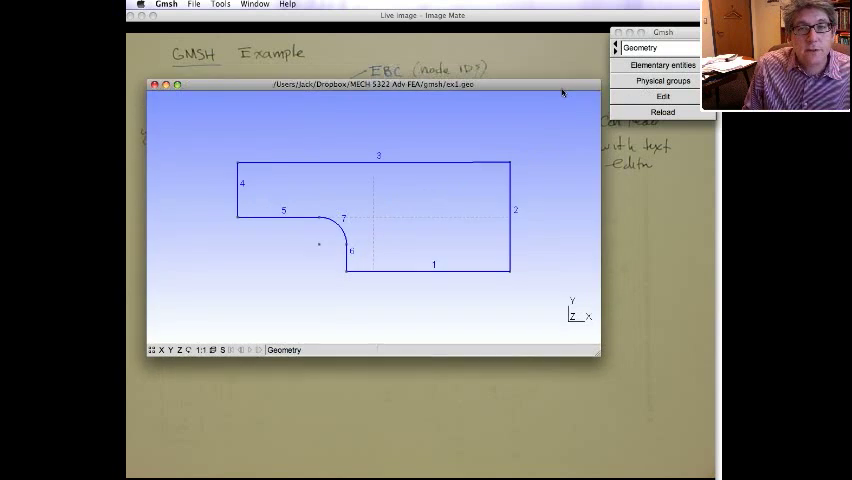
- Start adding a physical surface group, pick the plate surface, then undo the pick
click(647, 82)
click(637, 48)
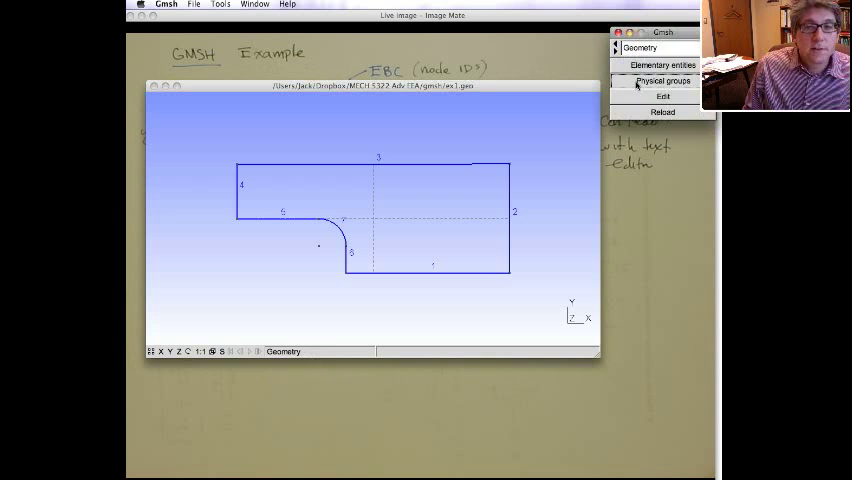
click(637, 82)
click(638, 67)
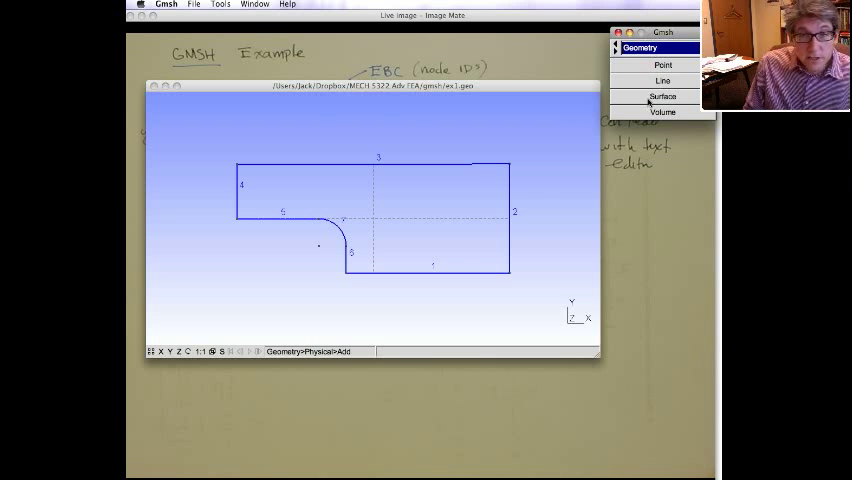
click(649, 96)
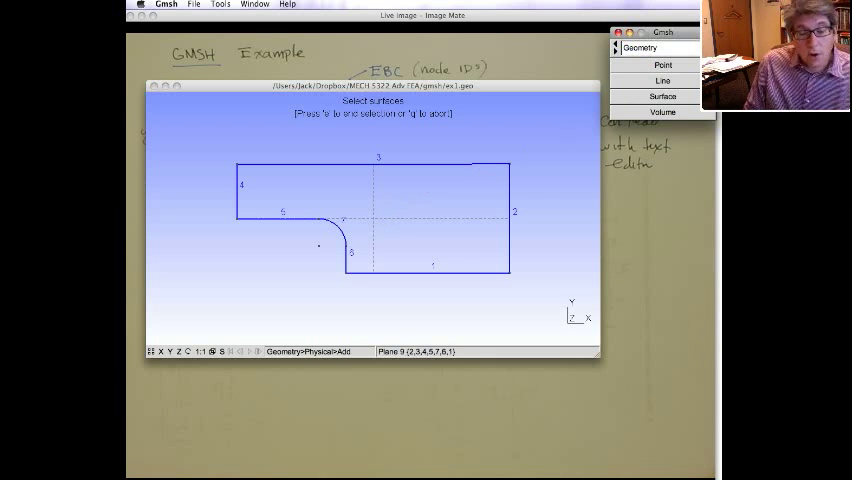
click(374, 180)
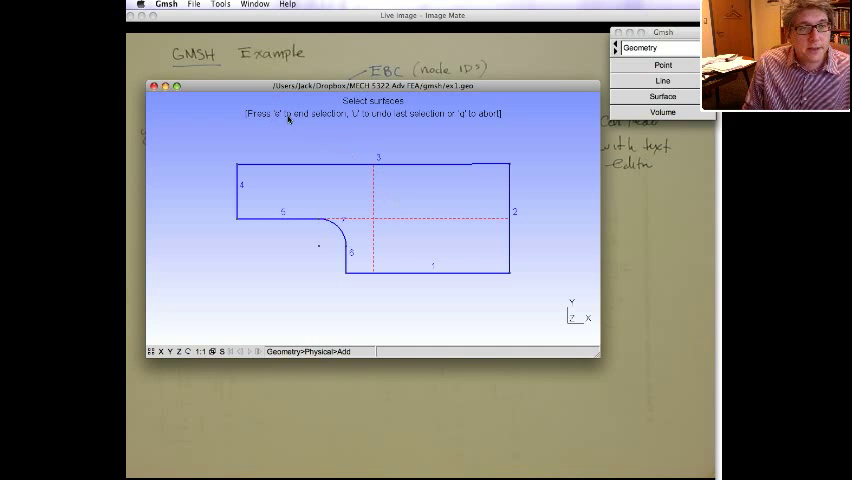
key(u)
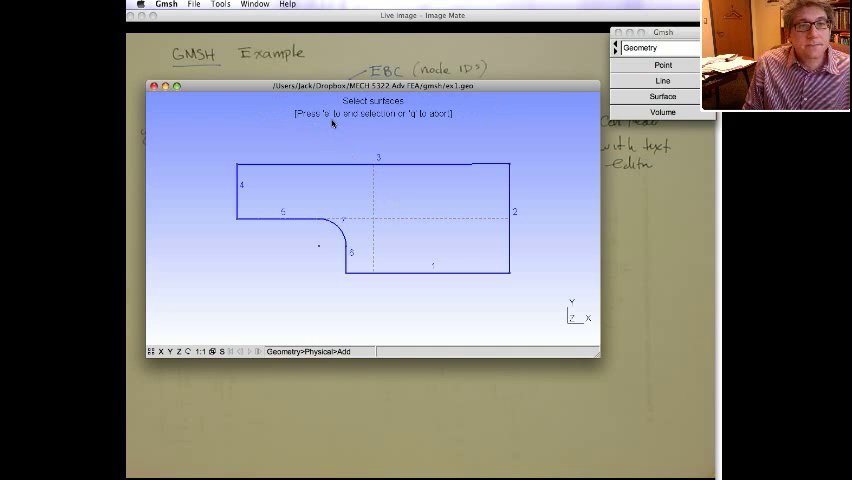
- Add physical line groups: line 3 alone, then lines 5, 7 and 6 around the notch
click(654, 82)
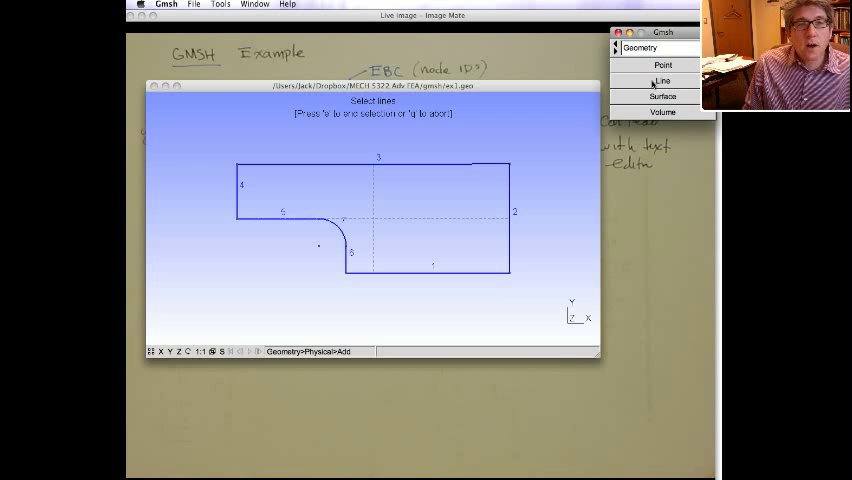
click(418, 166)
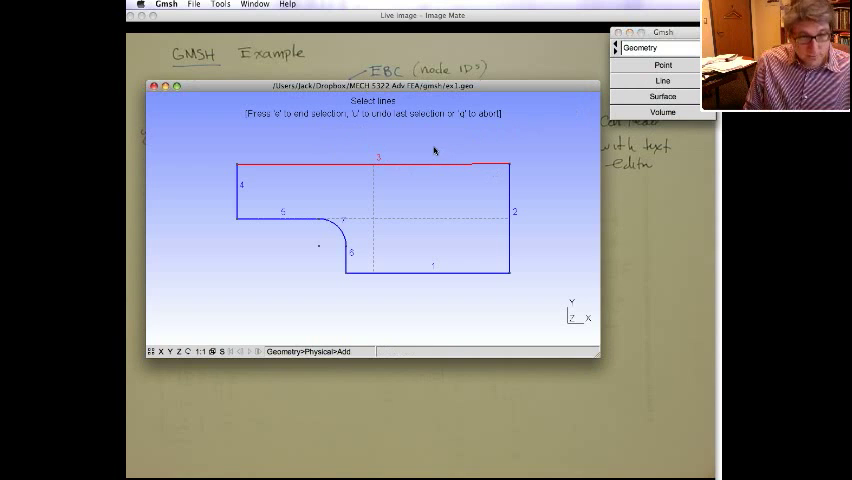
key(e)
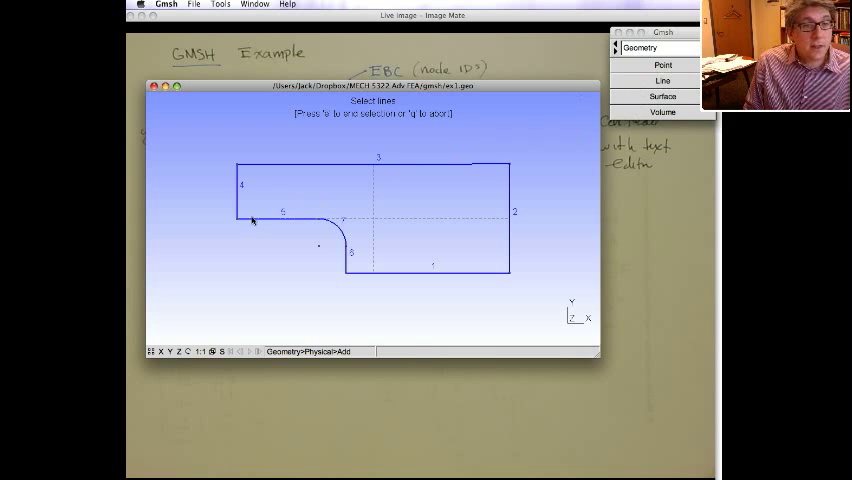
click(300, 218)
click(338, 228)
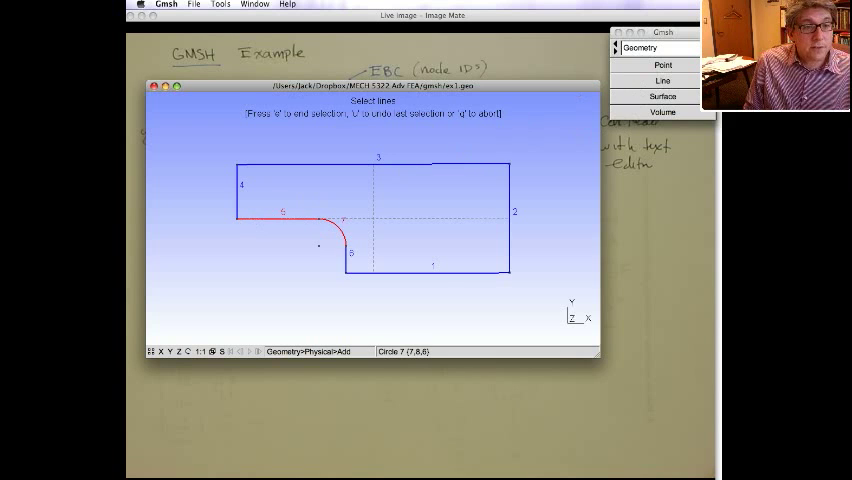
click(347, 262)
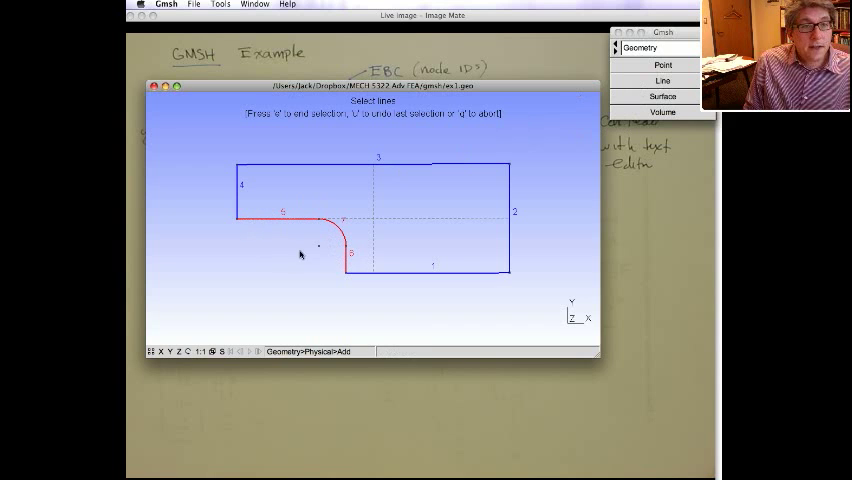
key(e)
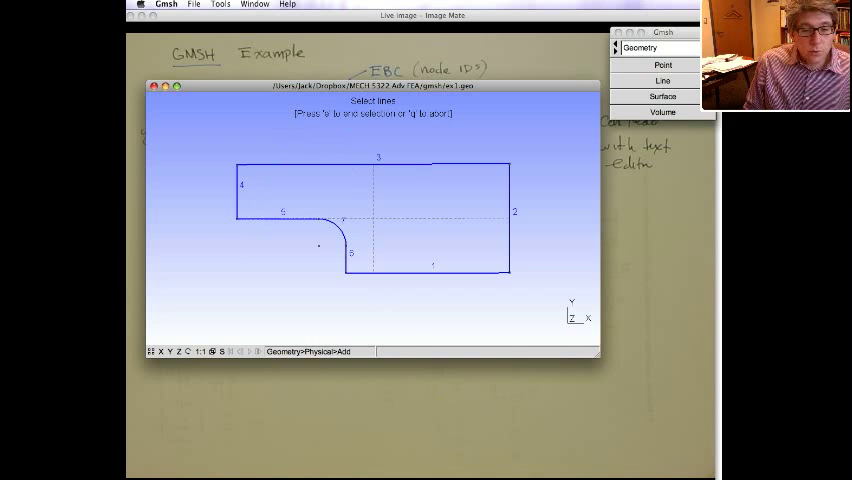
- Comment the physical groups in ex1.geo as domain, top edge (EBC) and corner edge (NBC)
key(super+Tab)
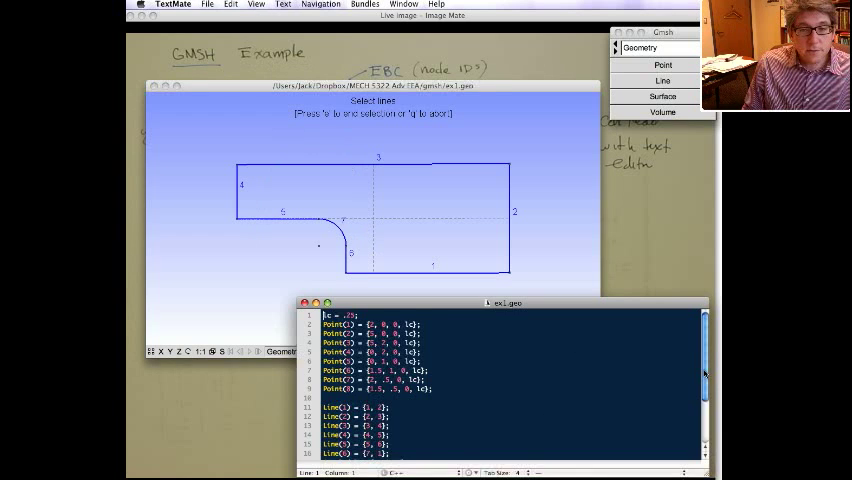
scroll(703, 420, down, 3)
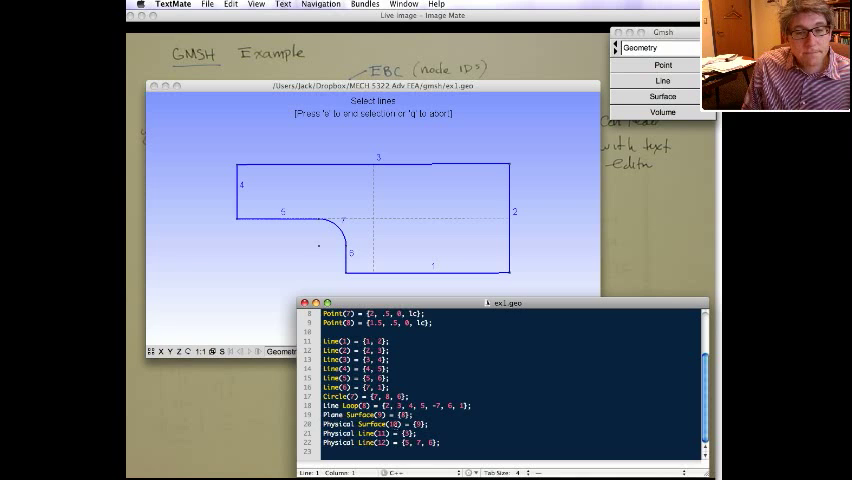
click(440, 424)
text(//)
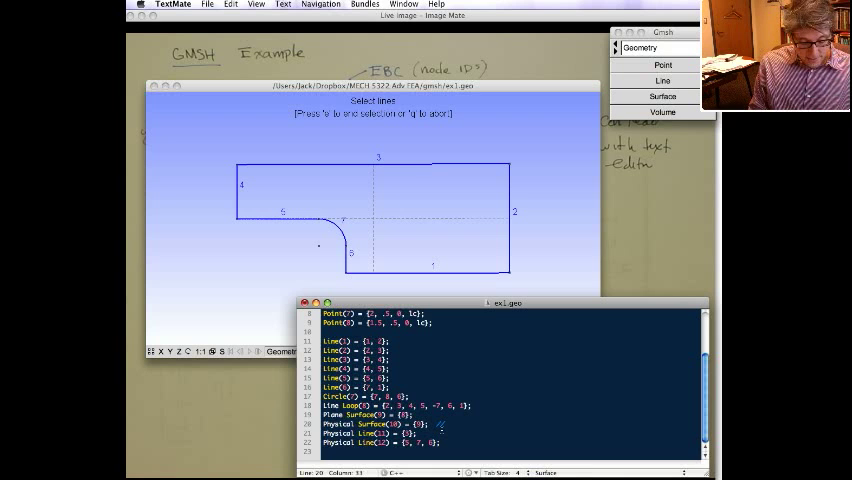
text(done)
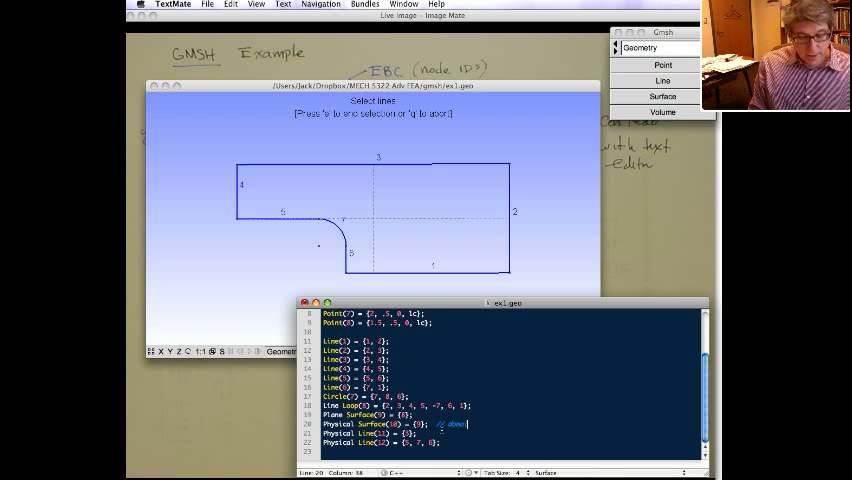
key(Down)
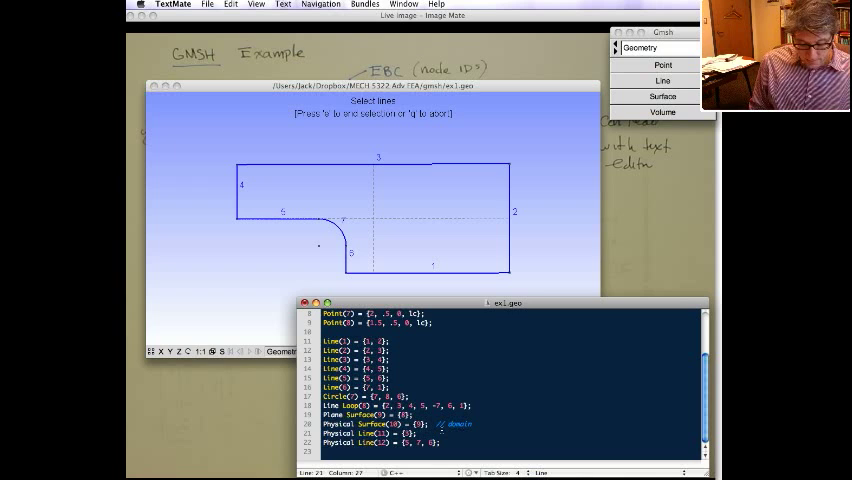
text(eb)
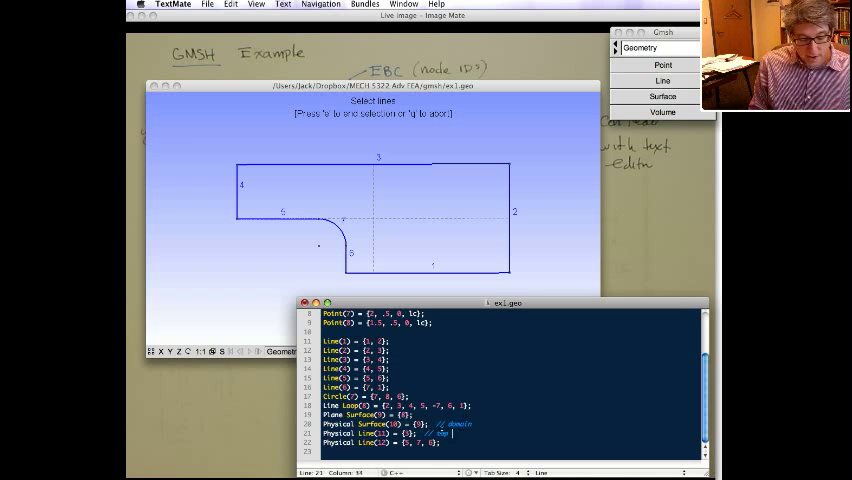
text(ge)
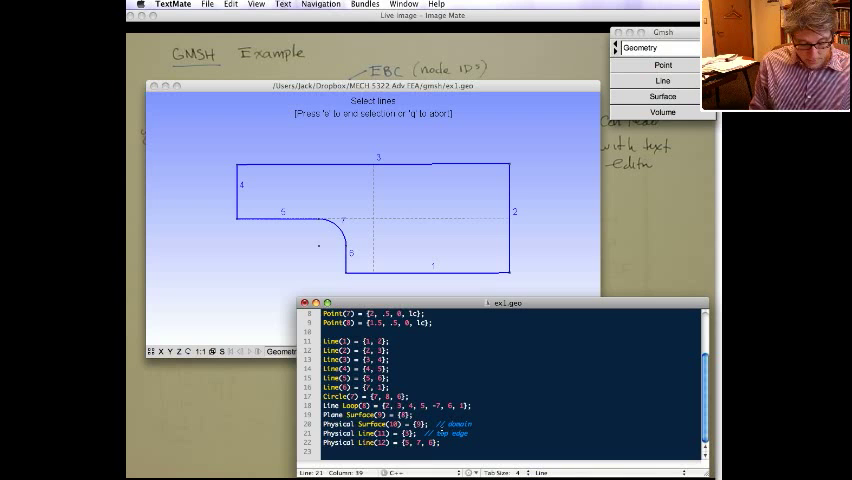
text((EBC))
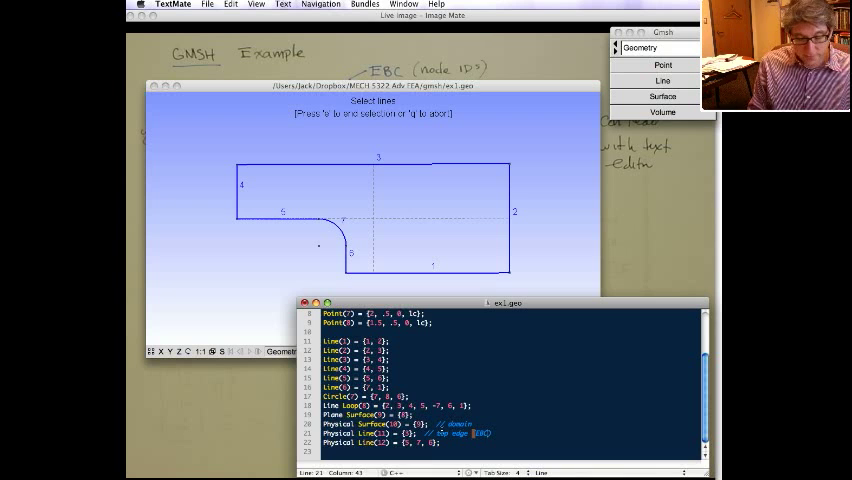
key(Down)
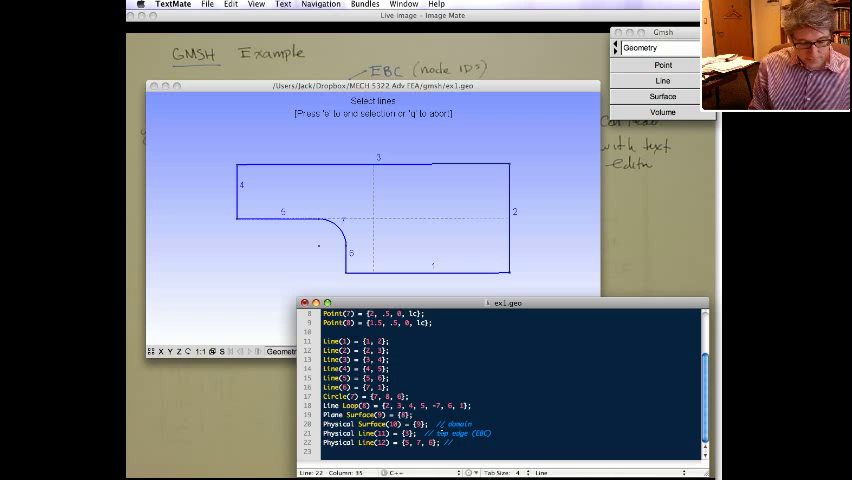
text(corner)
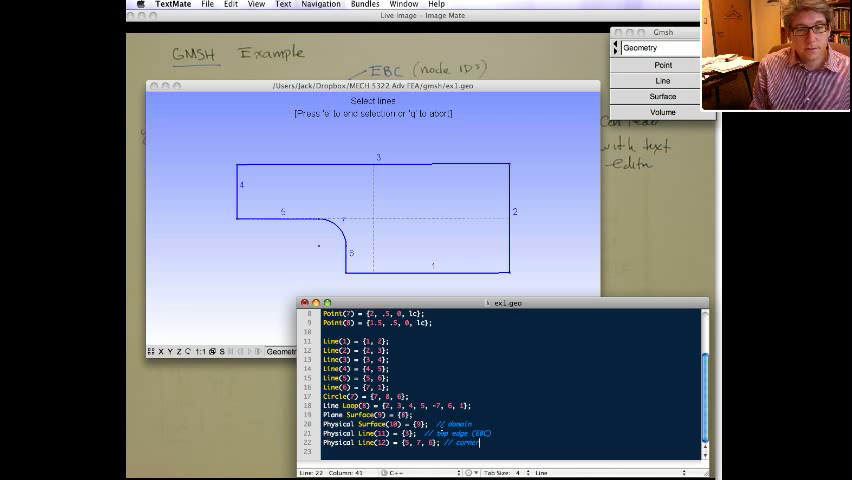
text( d)
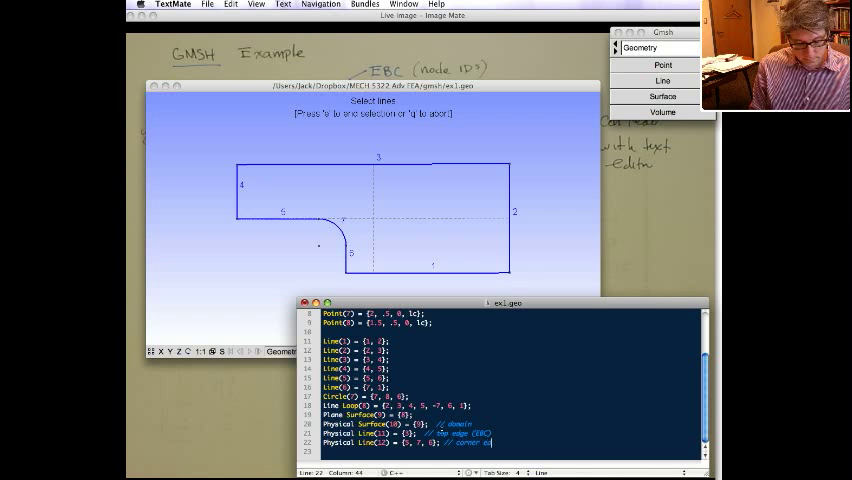
text(ege (N)
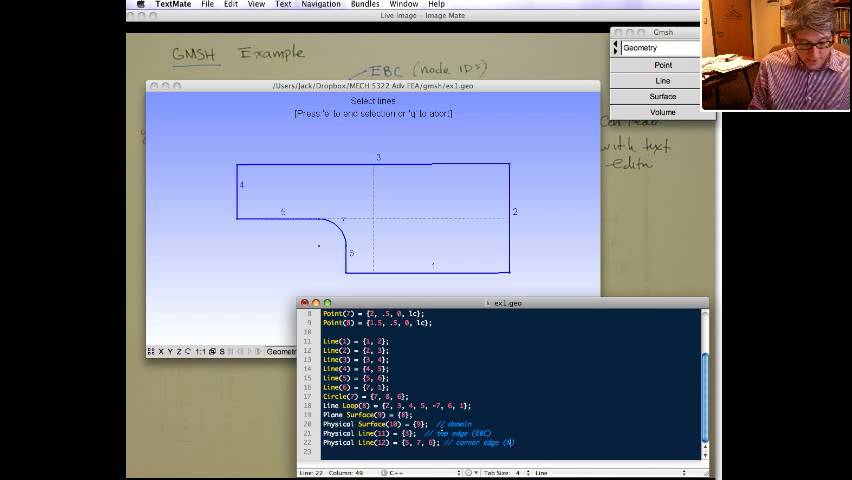
text(BC))
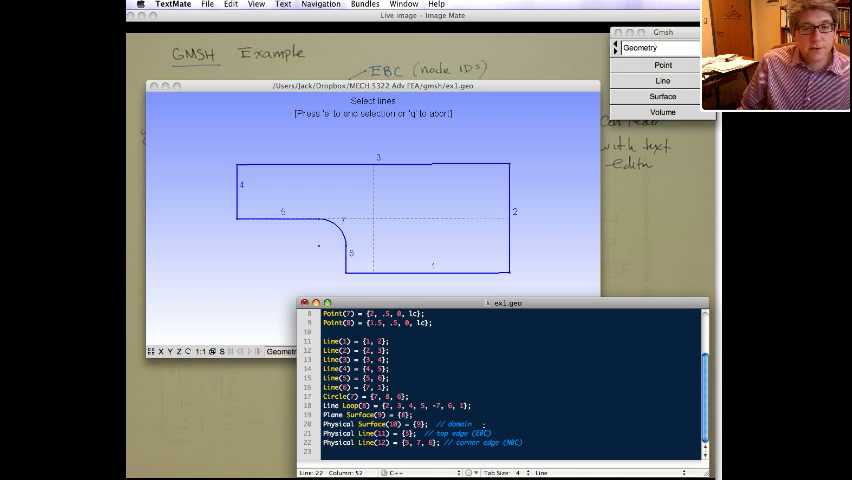
click(566, 259)
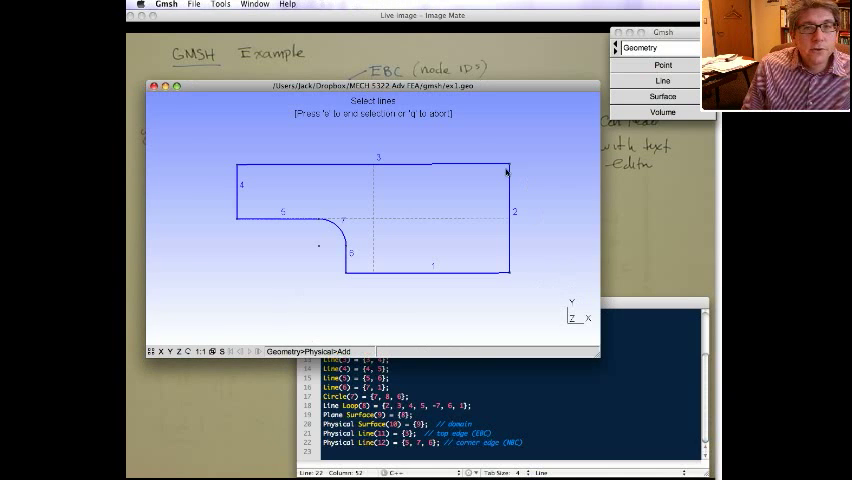
click(194, 4)
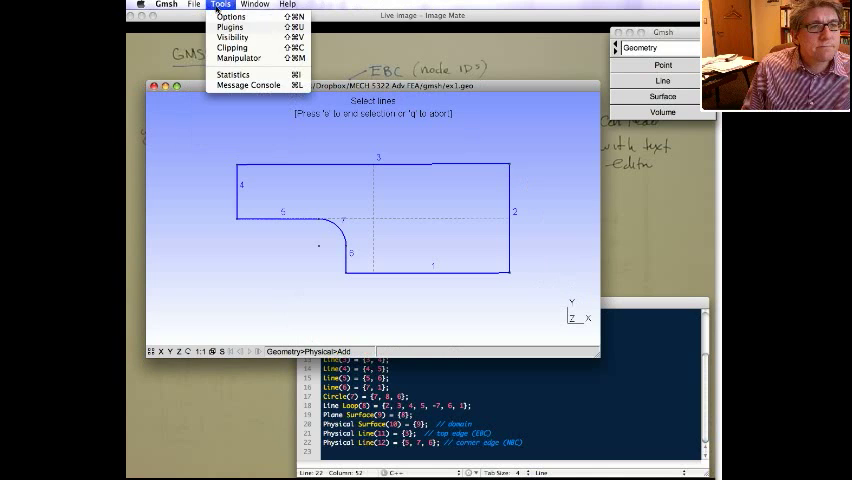
click(231, 17)
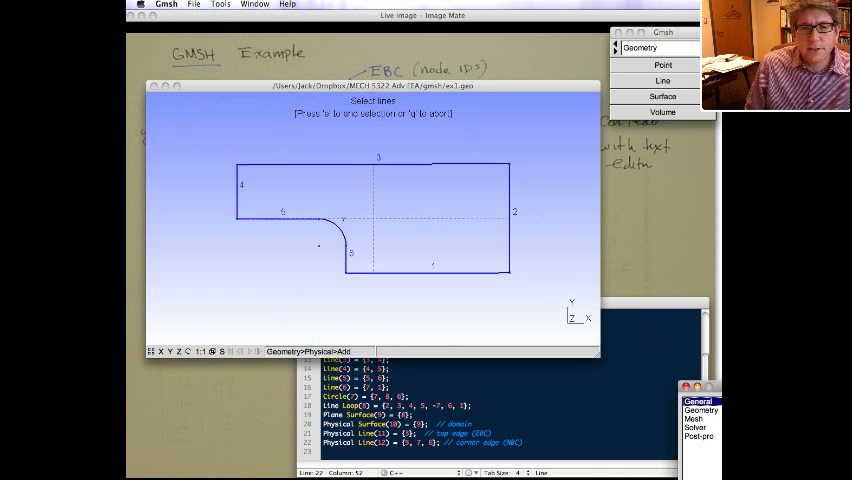
drag(712, 386, 434, 200)
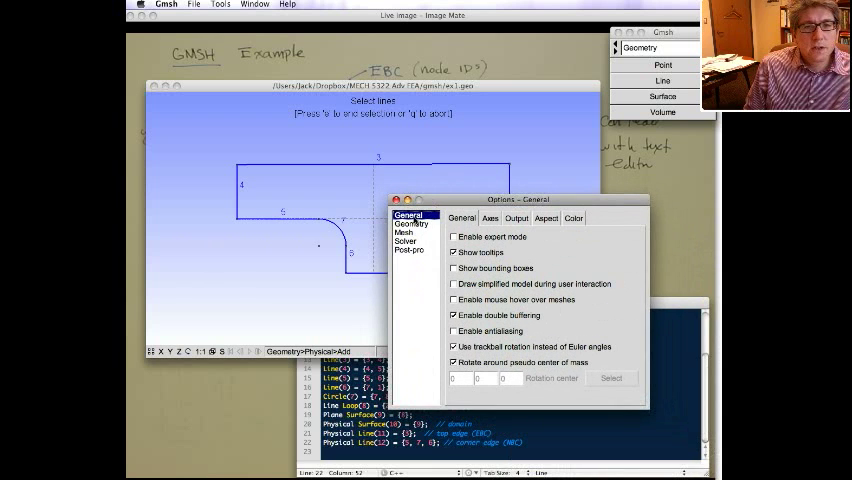
click(411, 226)
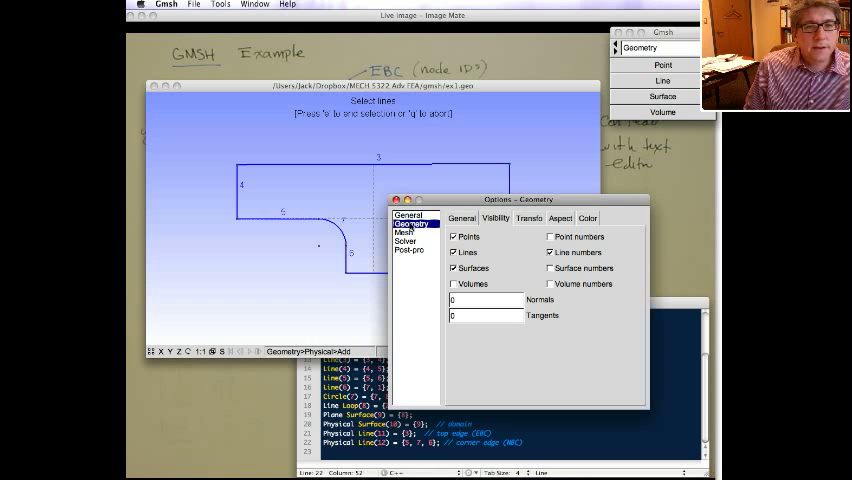
click(396, 200)
click(219, 4)
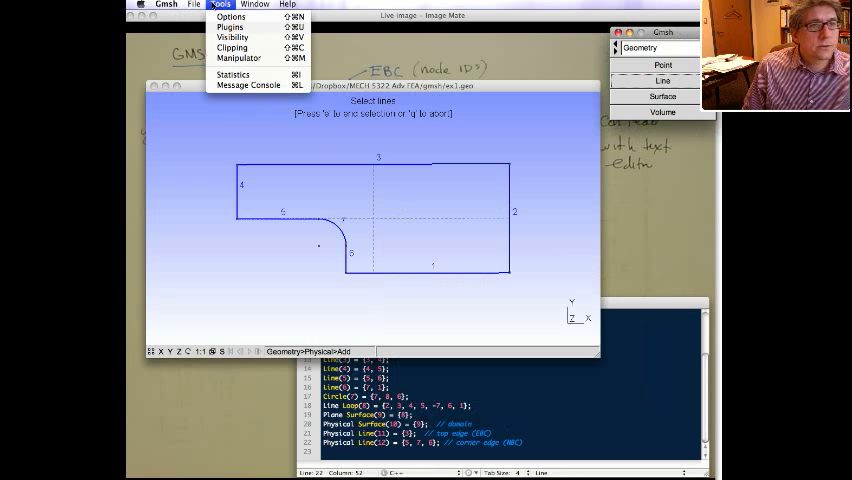
- Open the Visibility browser and list physical groups instead of elementary entities
click(494, 176)
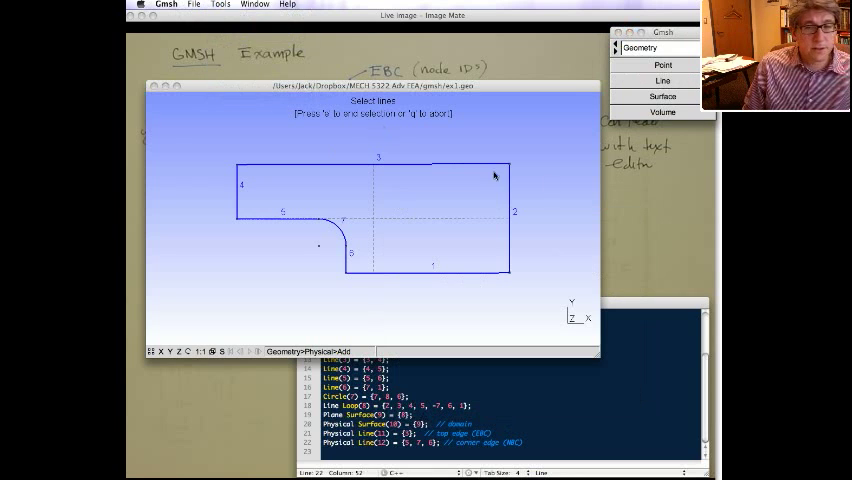
key(ctrl+shift+v)
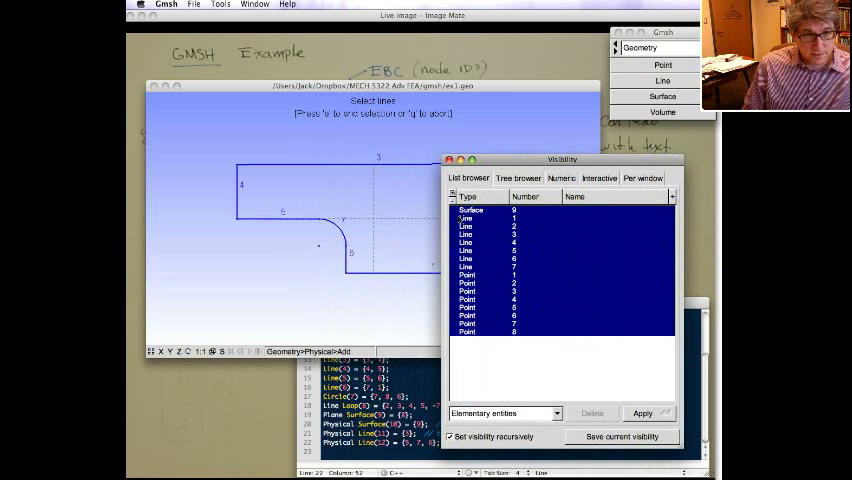
click(498, 413)
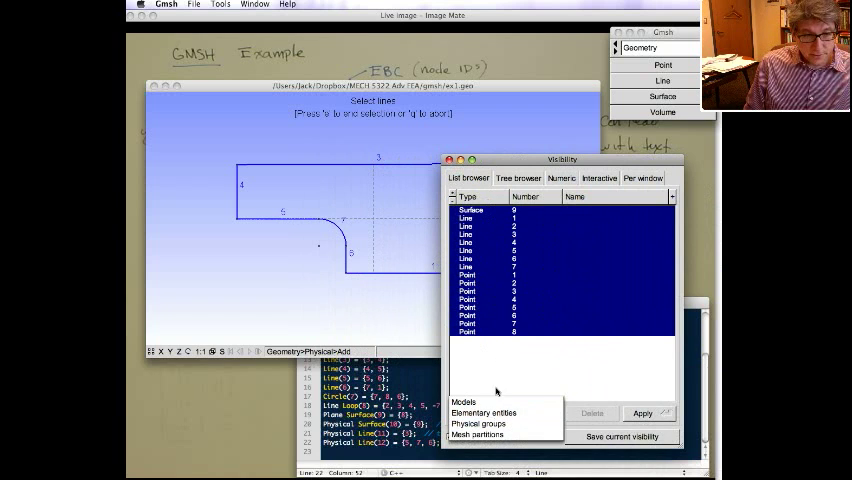
click(507, 425)
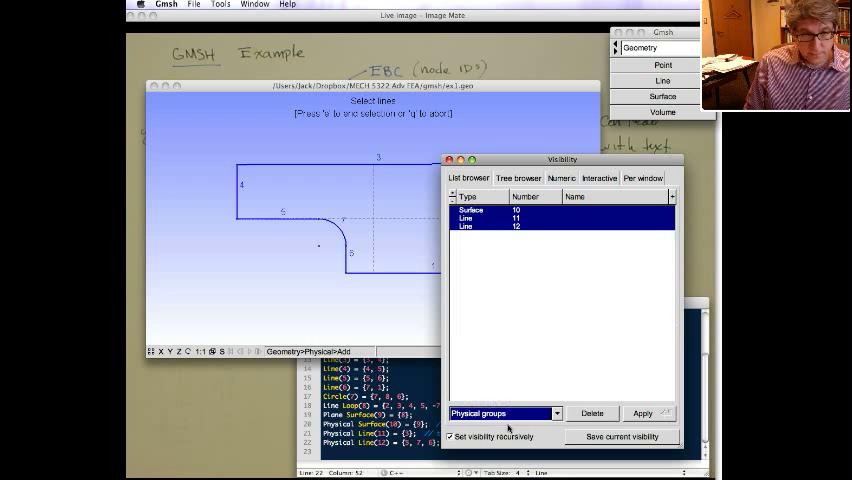
- Show the Line 11, Line 12 and Surface 10 groups one at a time to check them
click(470, 212)
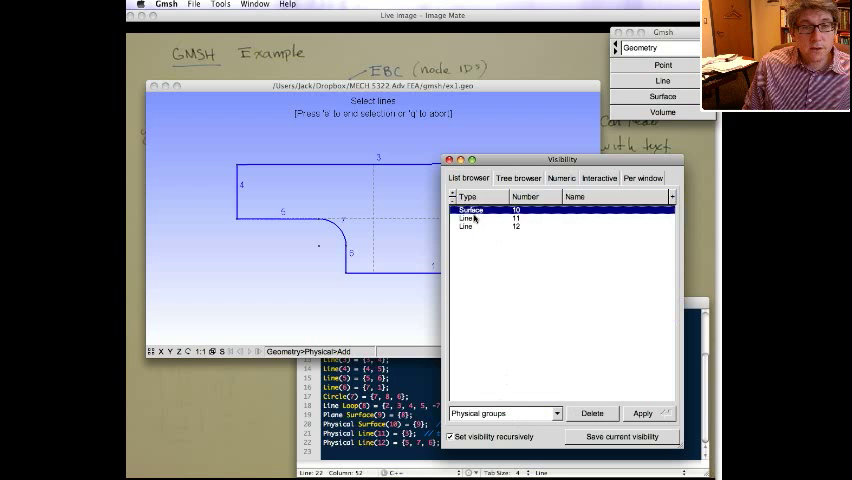
click(462, 218)
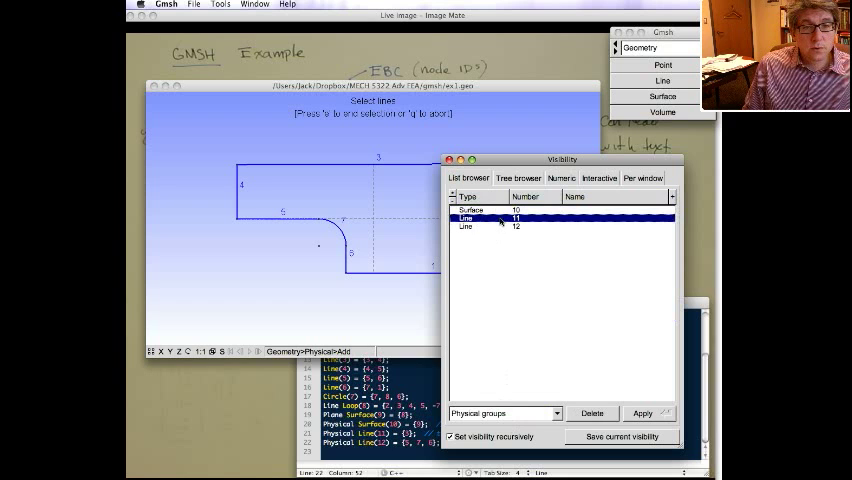
click(640, 413)
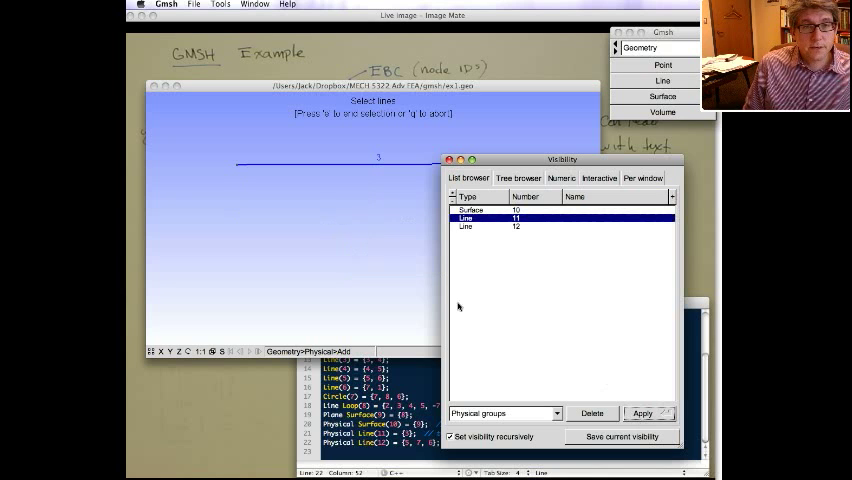
click(464, 226)
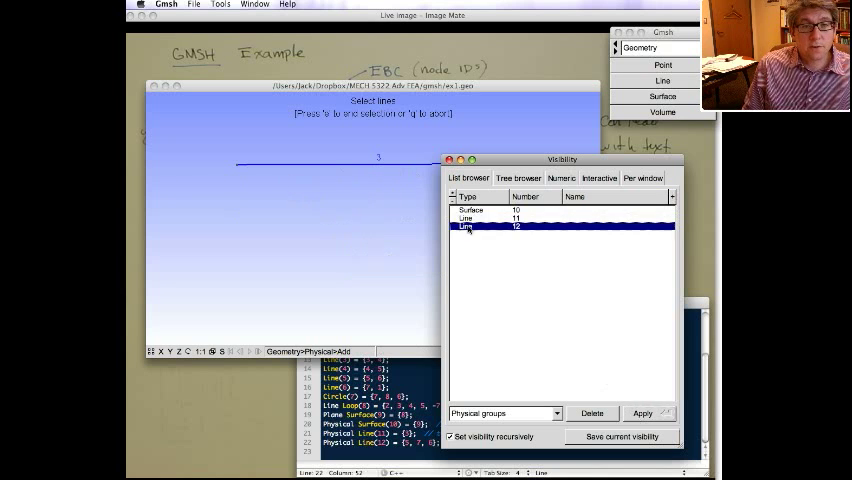
click(643, 414)
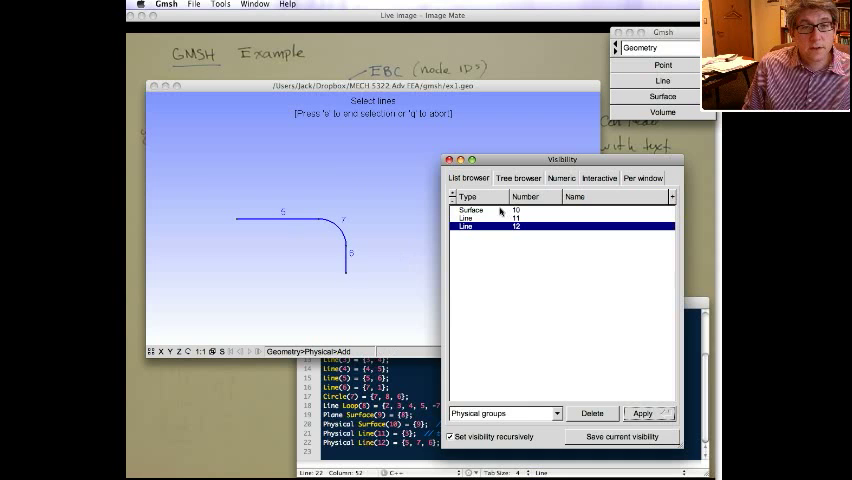
click(470, 210)
click(643, 414)
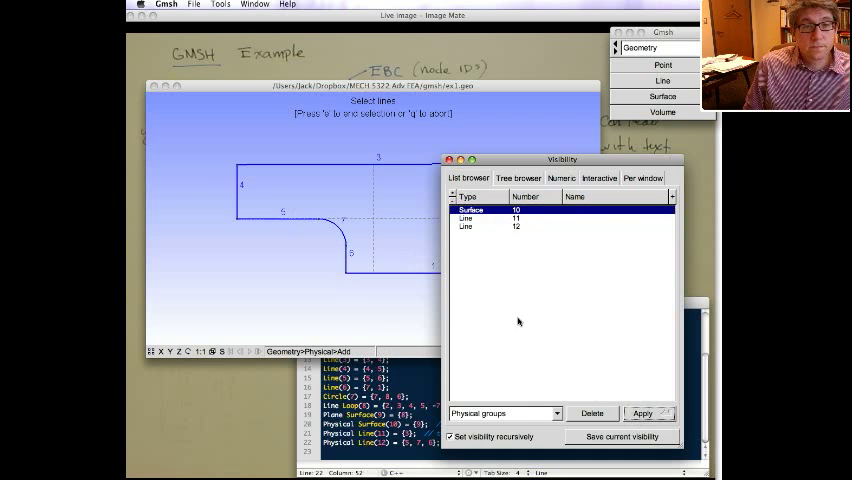
- Make Surface 10, Line 11 and Line 12 all visible again and close Visibility
click(466, 218)
shift+click(475, 227)
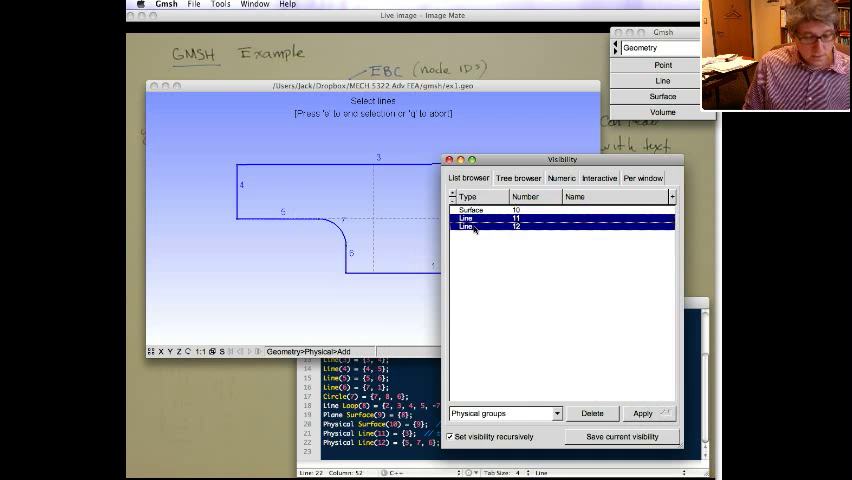
shift+click(470, 210)
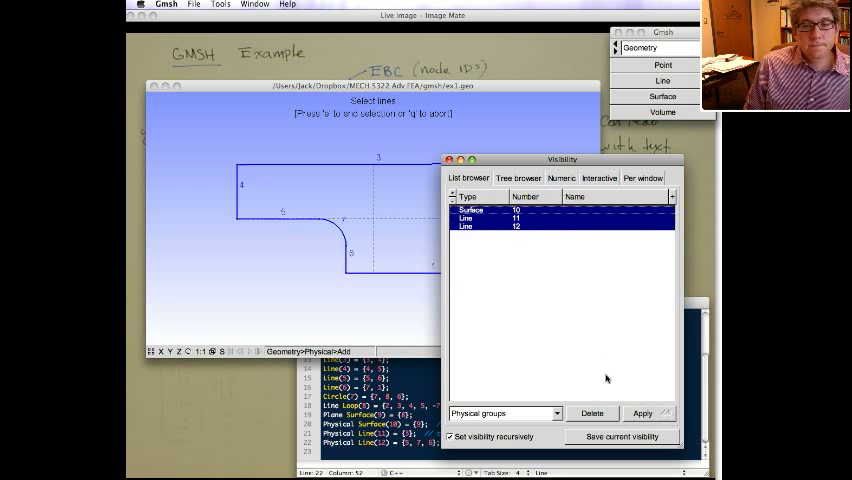
click(643, 413)
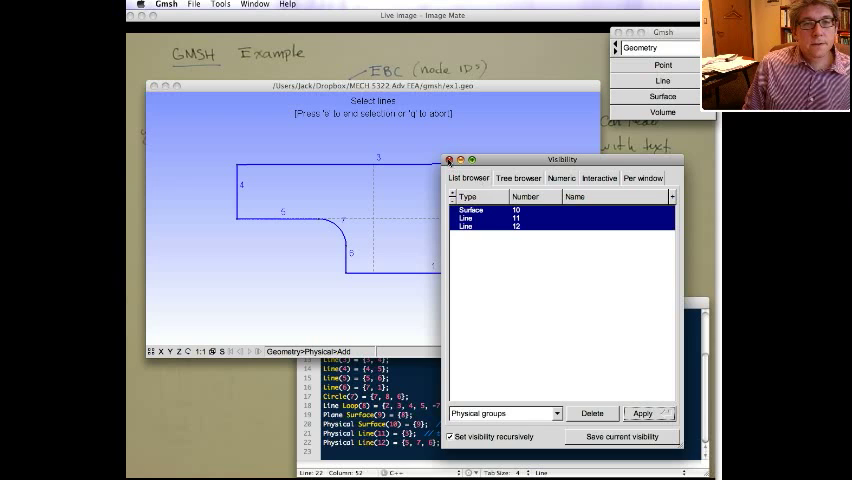
click(449, 160)
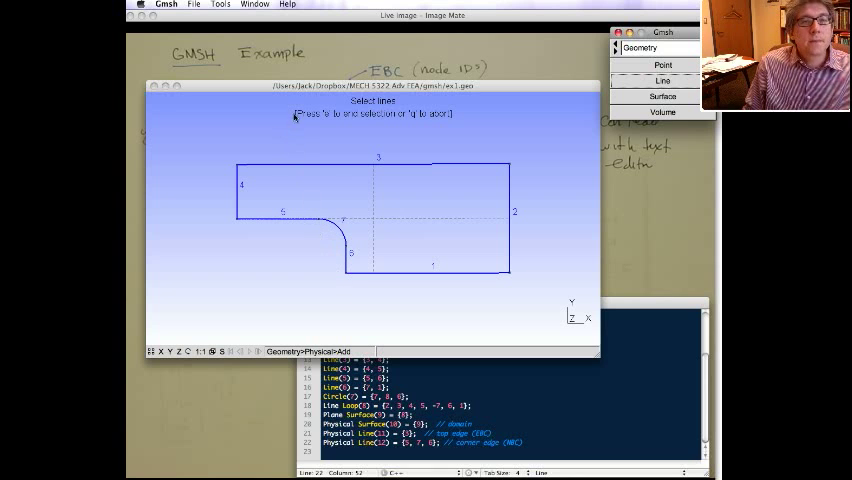
- Generate a 2D triangular mesh of the plate and start saving it to ex1.msh
drag(297, 88, 292, 57)
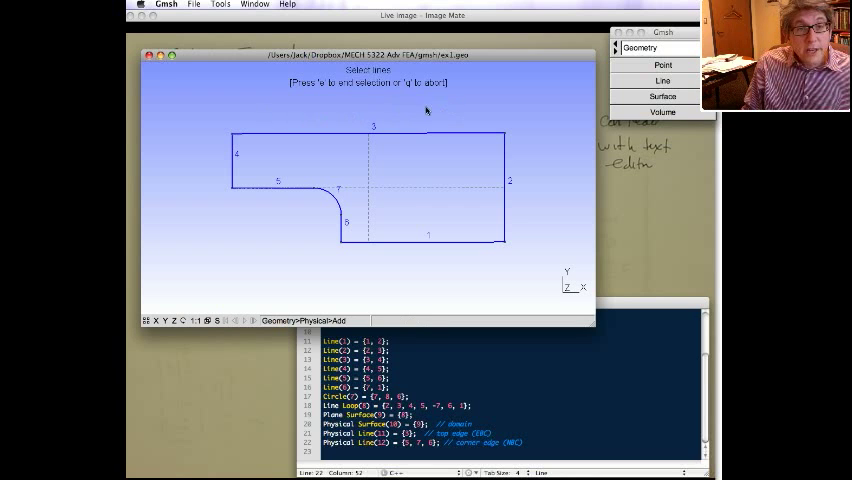
click(639, 47)
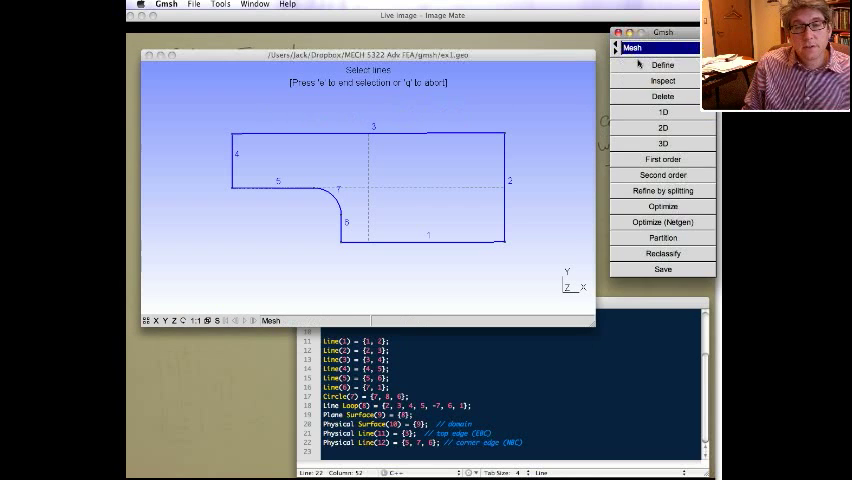
click(662, 128)
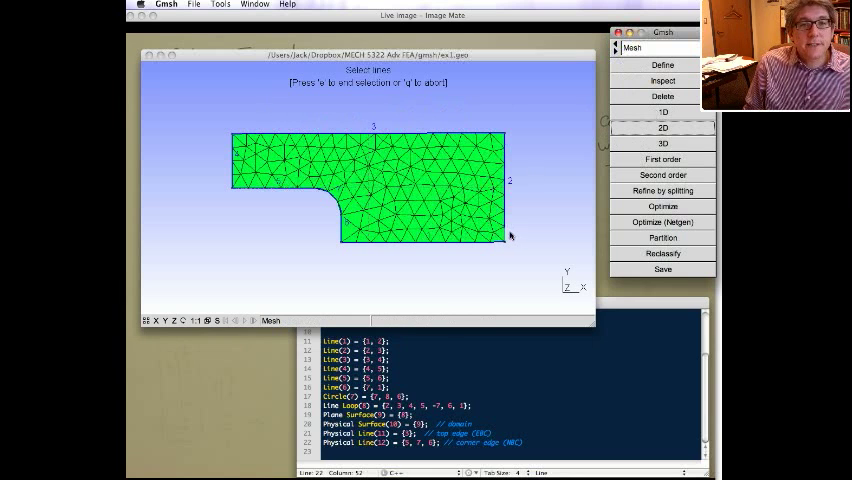
click(645, 270)
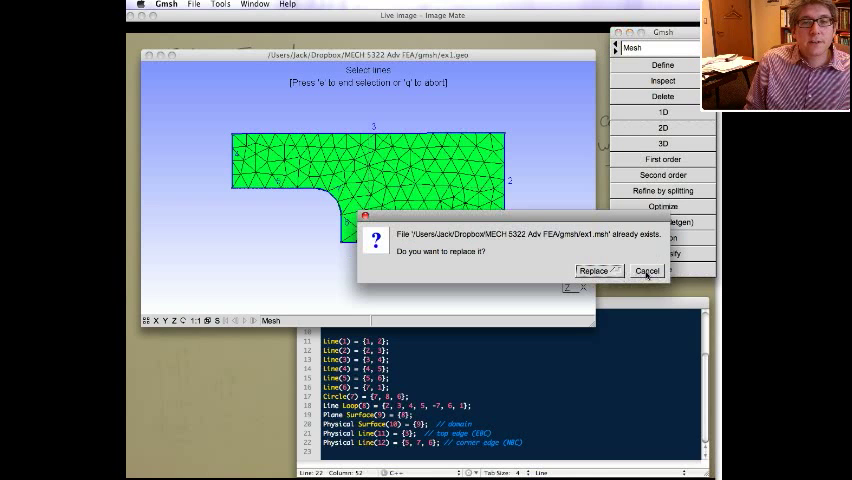
- Overwrite ex1.msh, then open it in TextMate from Open Recent
click(593, 270)
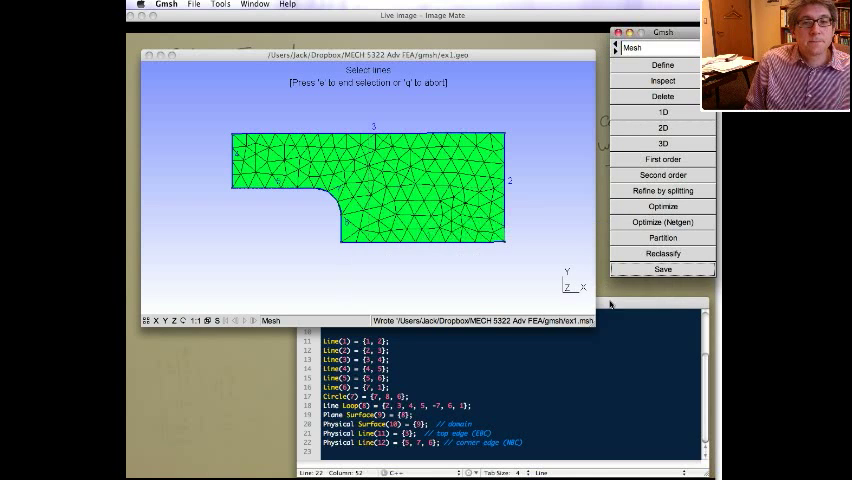
click(611, 311)
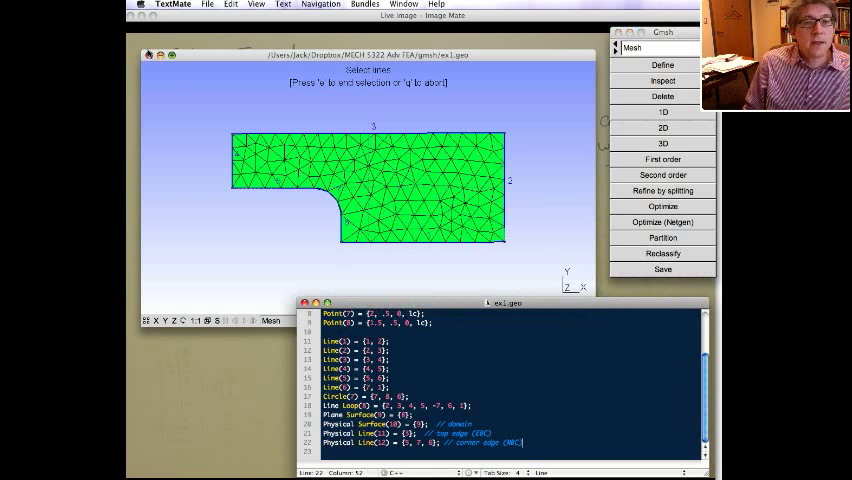
click(207, 4)
mouse_move(232, 48)
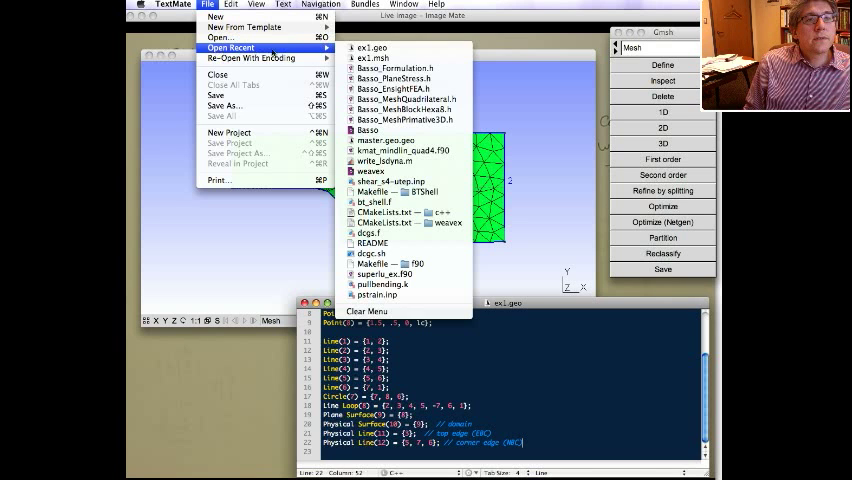
click(372, 58)
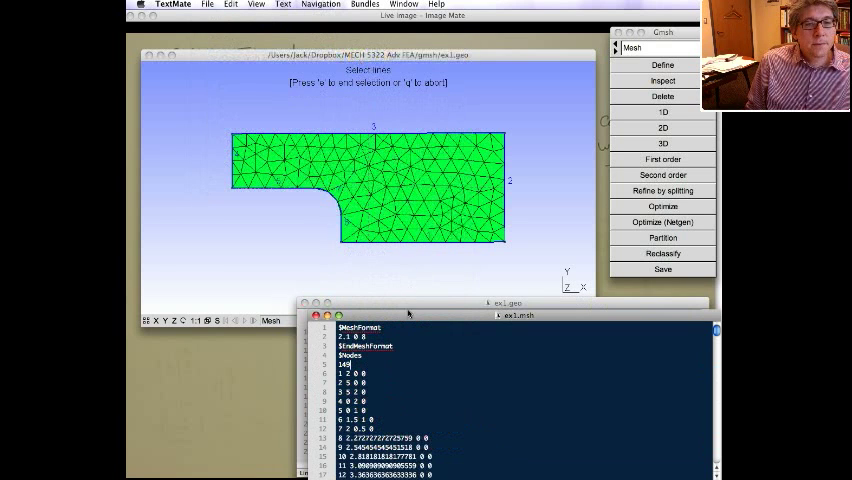
- Move the ex1.msh window to the upper left and make it taller
drag(400, 315, 258, 38)
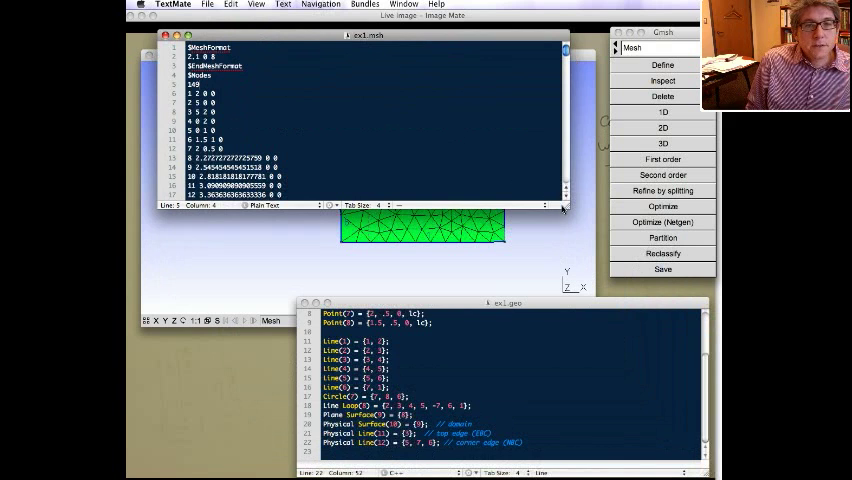
drag(565, 206, 561, 412)
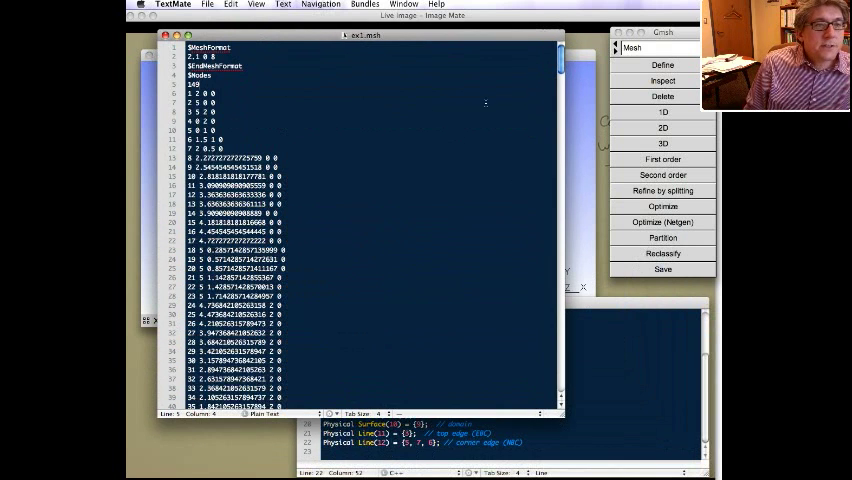
scroll(485, 102, down, 15)
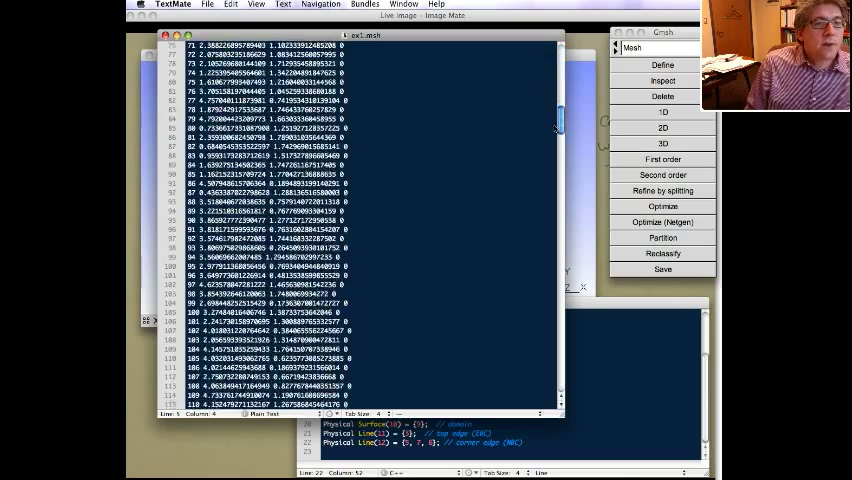
mouse_move(557, 128)
mouse_down()
mouse_move(553, 88)
mouse_move(543, 244)
mouse_up()
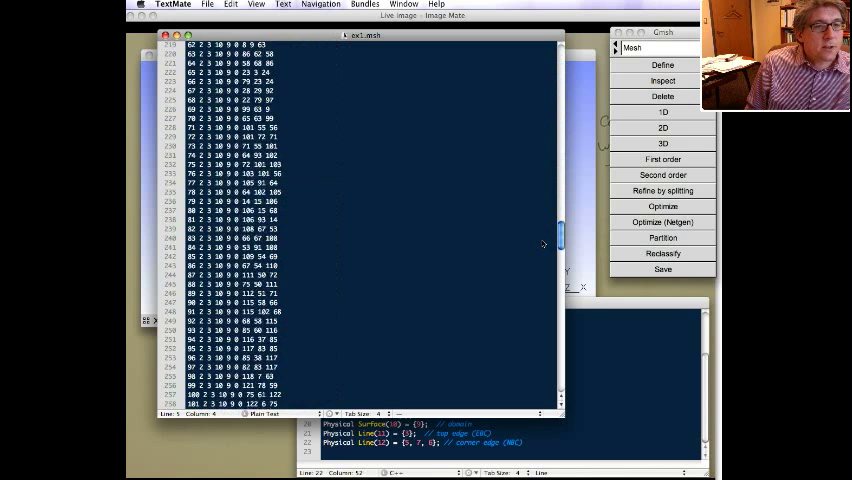
scroll(541, 242, down, 1)
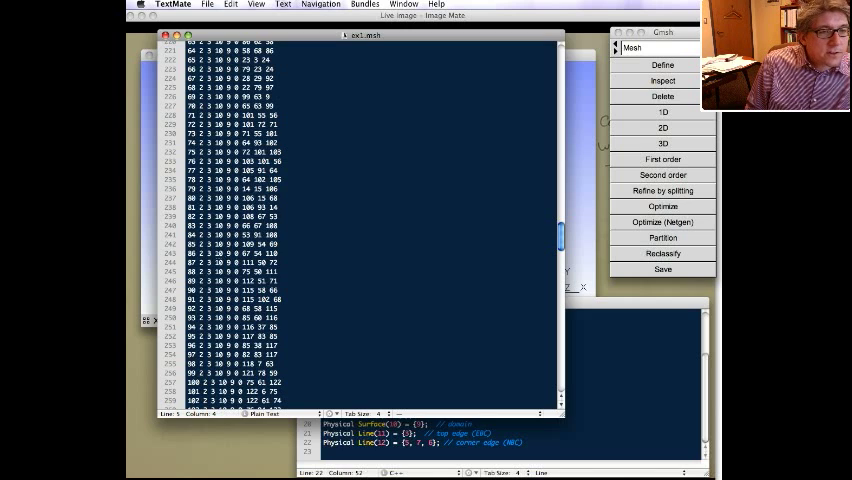
- Highlight the tag 10 on element line 243 and step up to compare with neighbouring elements
double_click(217, 253)
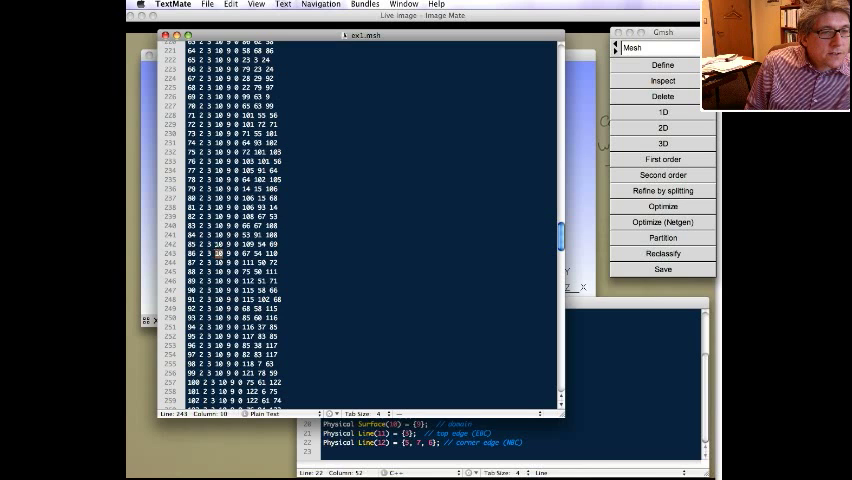
click(216, 244)
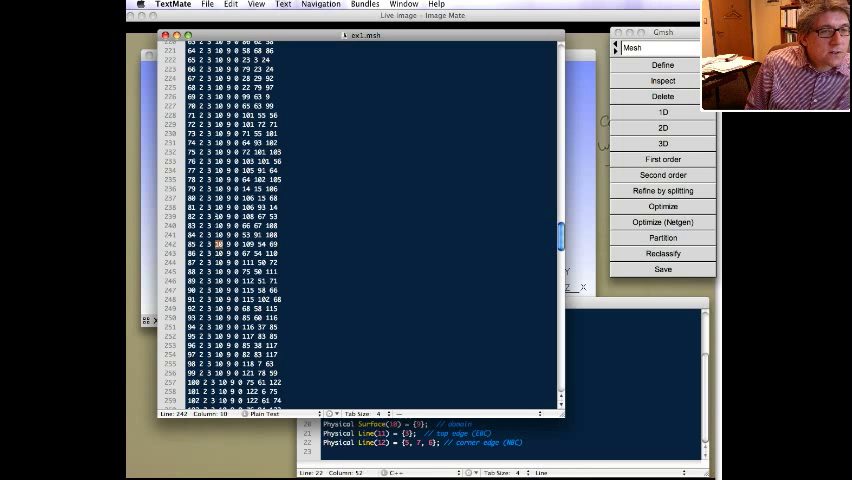
key(Up)
key(Up)
key(Up)
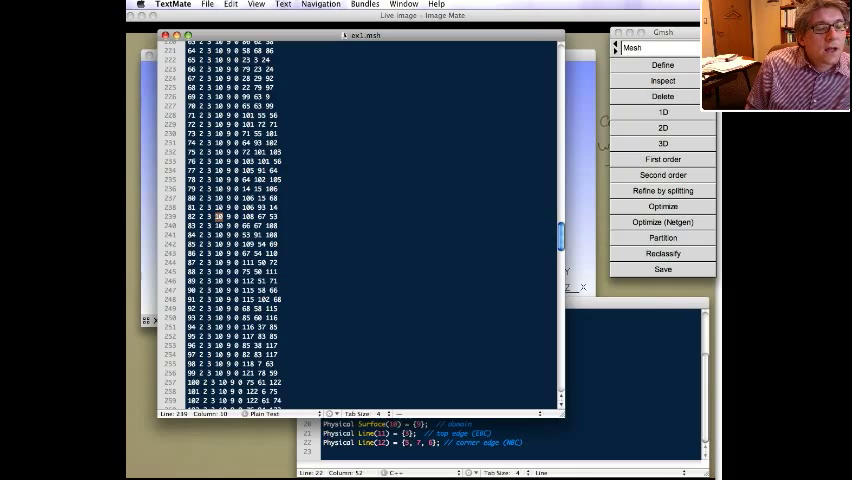
mouse_move(561, 238)
mouse_down()
mouse_move(561, 259)
mouse_move(561, 228)
mouse_up()
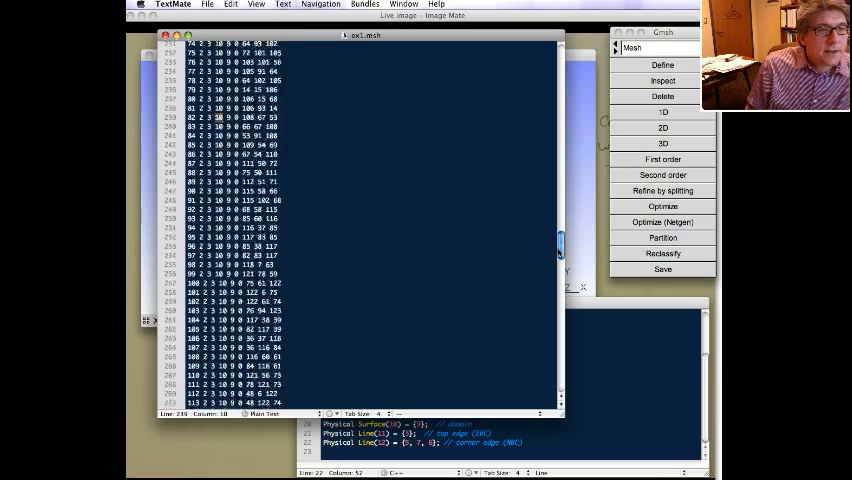
drag(561, 228, 561, 188)
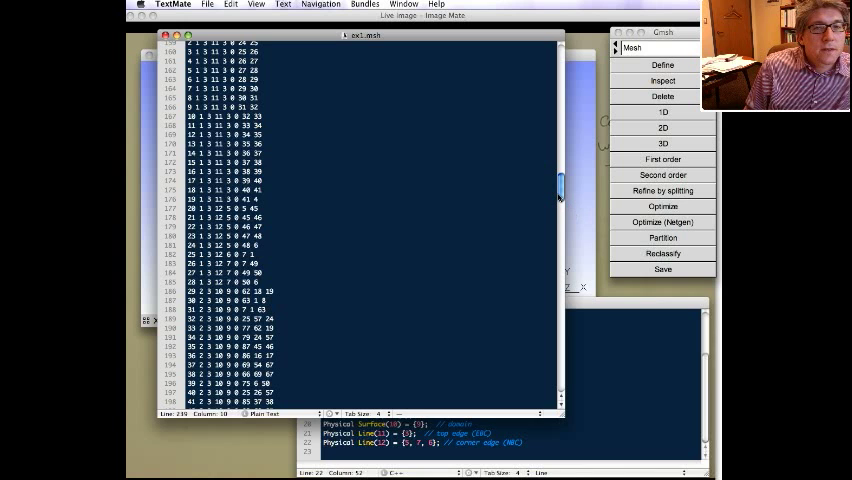
scroll(372, 132, up, 3)
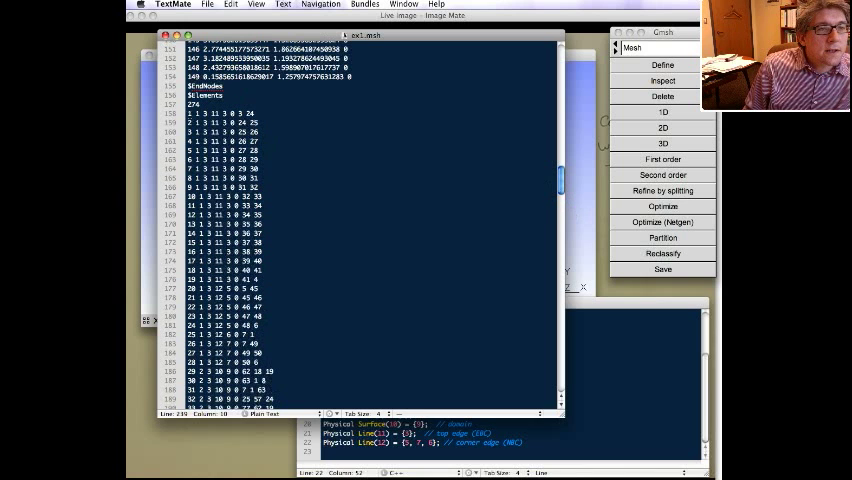
- Mark element lines 158–176 (group 11) and 177–185 (group 12), clear the selection and shift the window
drag(187, 113, 274, 279)
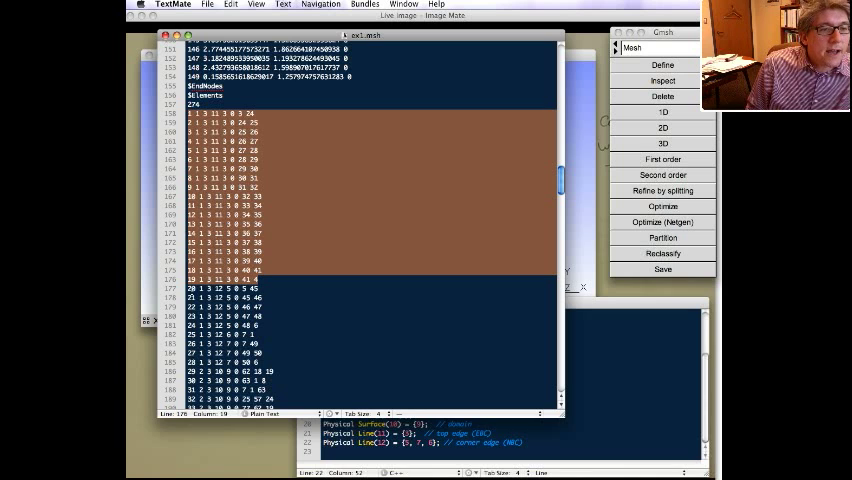
drag(188, 288, 283, 365)
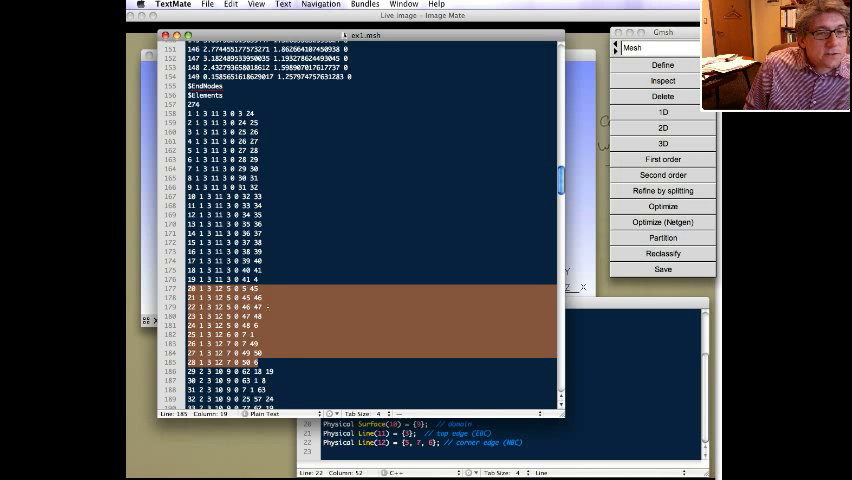
click(267, 307)
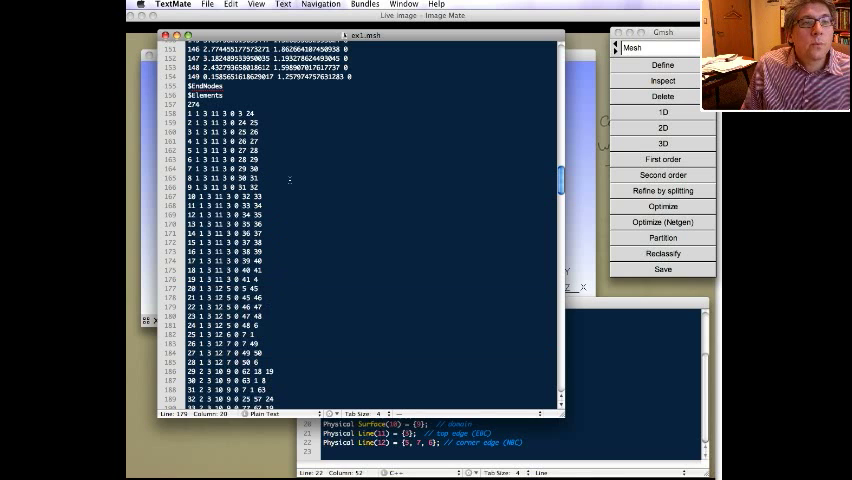
scroll(549, 301, down, 5)
scroll(549, 301, down, 10)
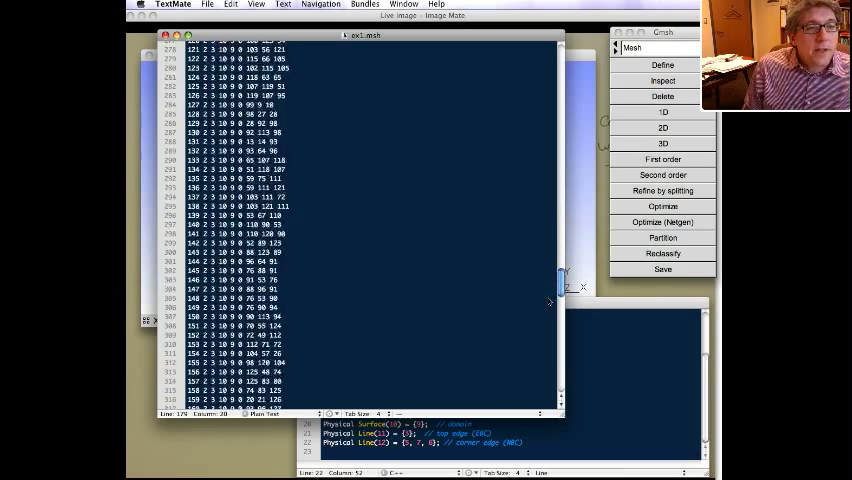
scroll(536, 393, down, 10)
scroll(538, 393, up, 20)
scroll(450, 230, up, 3)
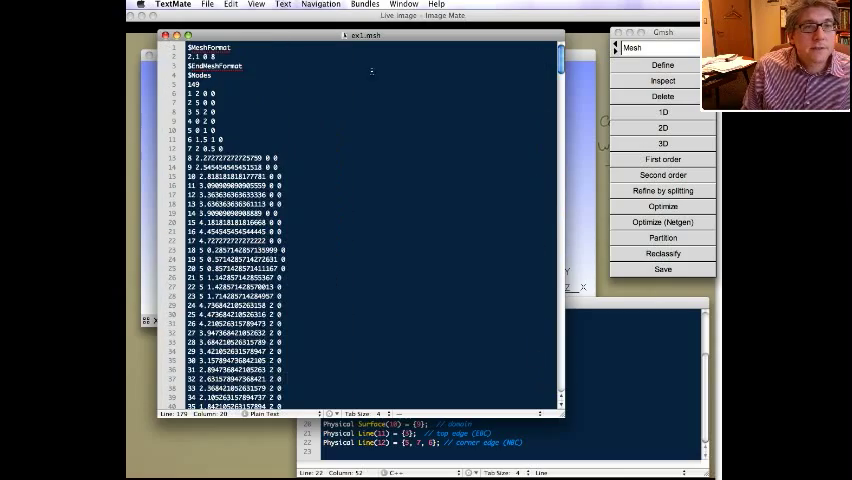
mouse_move(240, 36)
mouse_down()
mouse_move(258, 73)
mouse_move(247, 53)
mouse_up()
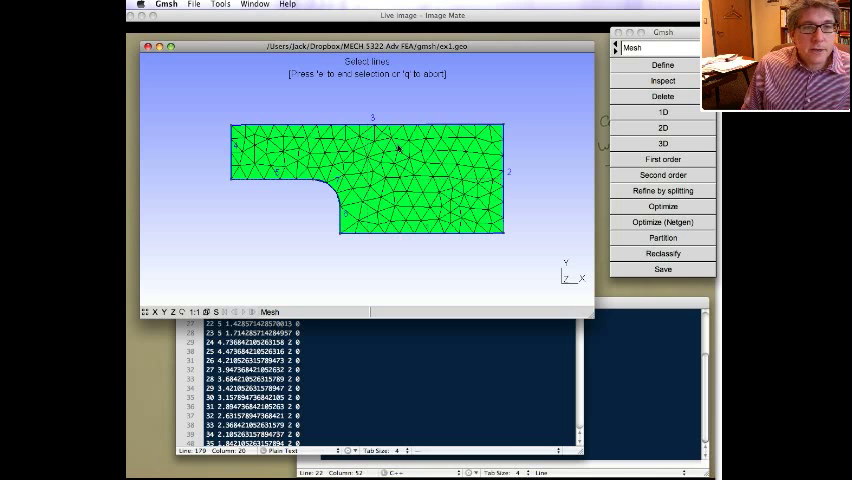
- Bring ex1.geo forward in TextMate and reposition and enlarge its window to show every line
click(394, 352)
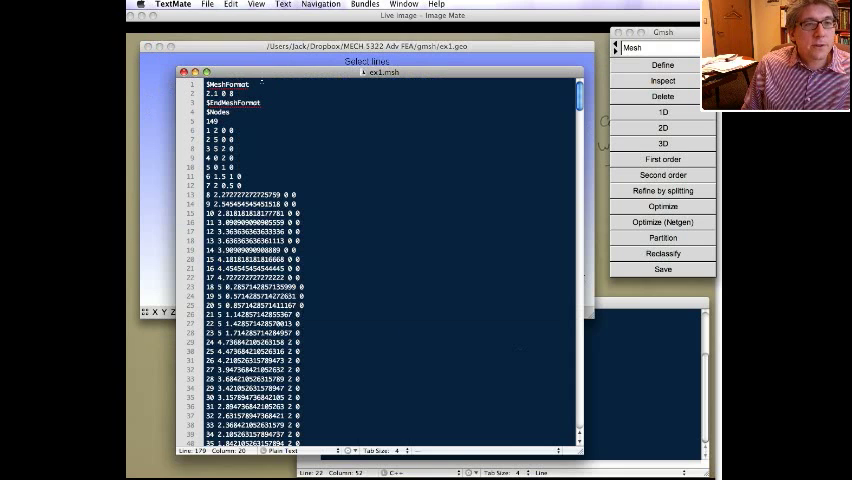
click(183, 72)
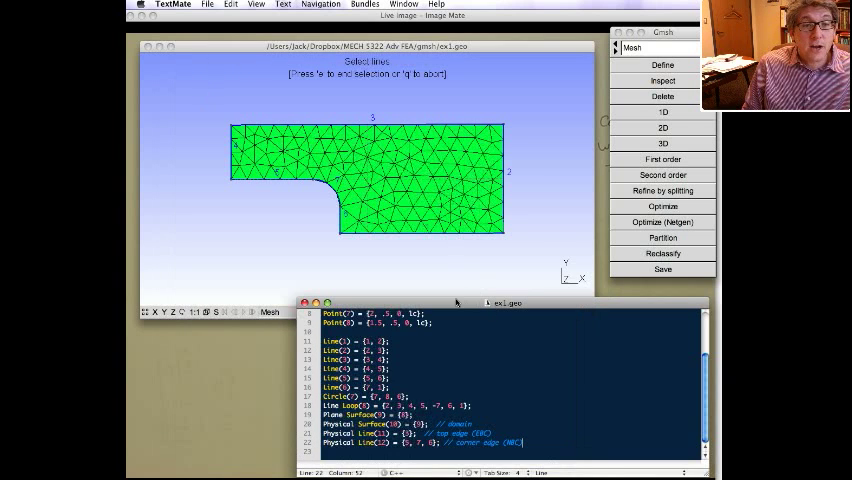
mouse_move(443, 303)
mouse_down()
mouse_move(326, 211)
mouse_move(342, 189)
mouse_up()
drag(605, 360, 578, 461)
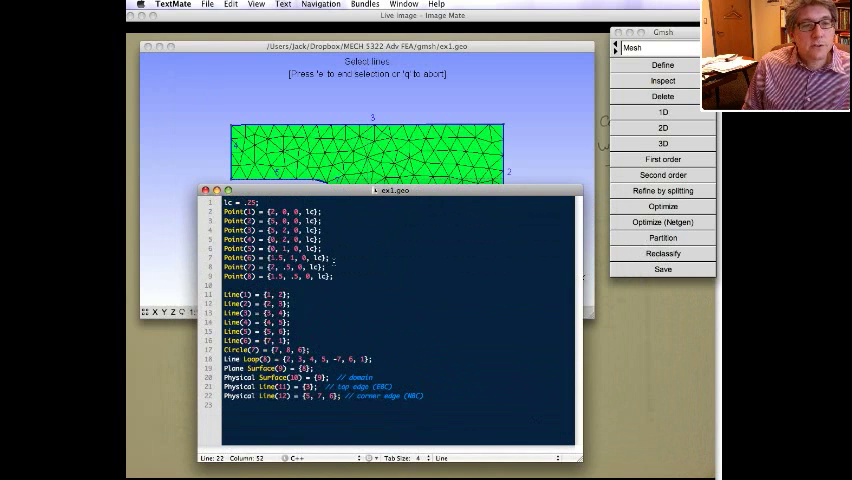
drag(296, 193, 297, 203)
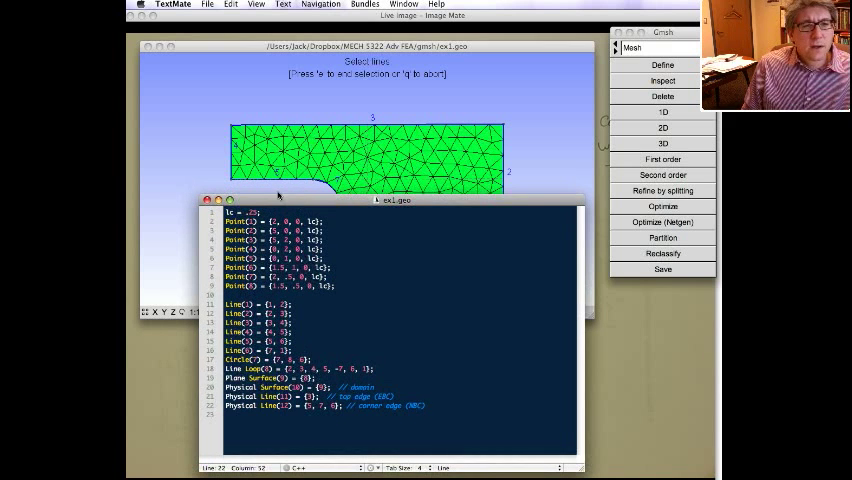
- Pick the edge along the notch in Gmsh's mesh view, then return focus to ex1.geo
click(253, 181)
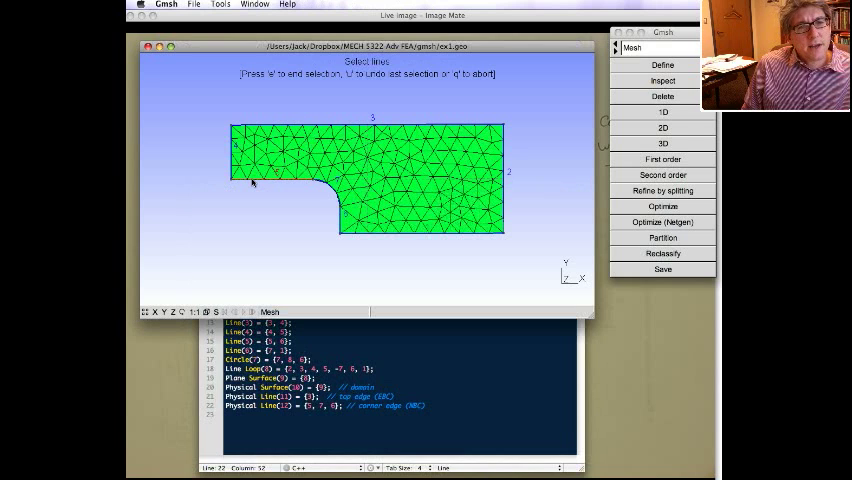
click(312, 191)
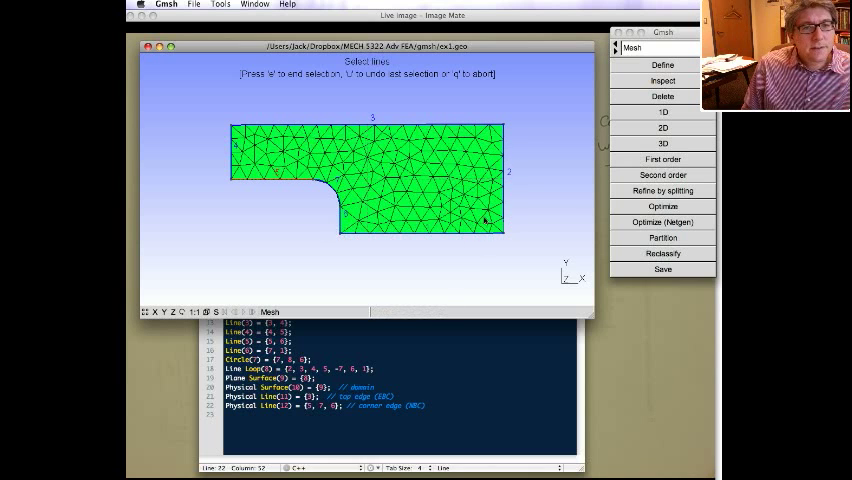
click(429, 343)
- Insert a new line 'H=3;' after the lc definition in ex1.geo
click(275, 215)
key(Return)
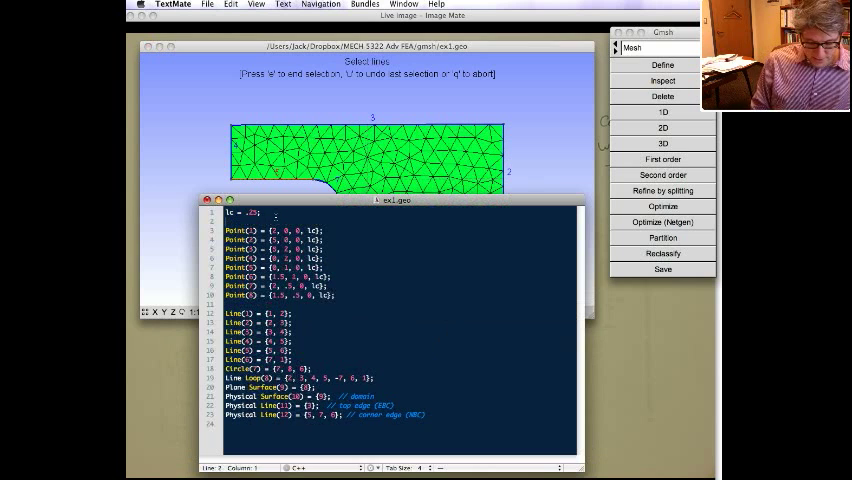
text(h=3;)
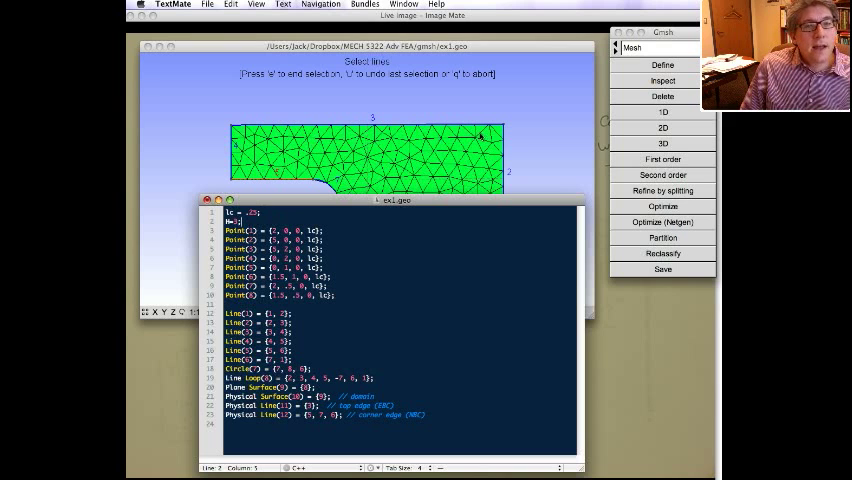
click(529, 143)
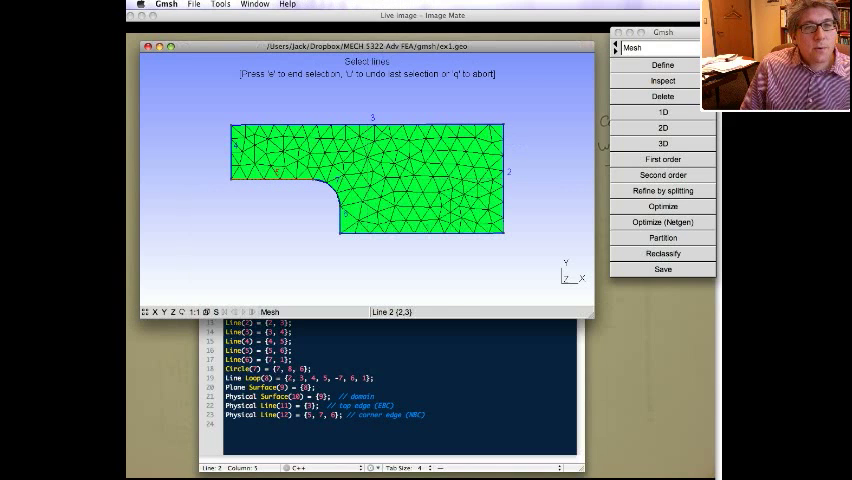
mouse_move(372, 125)
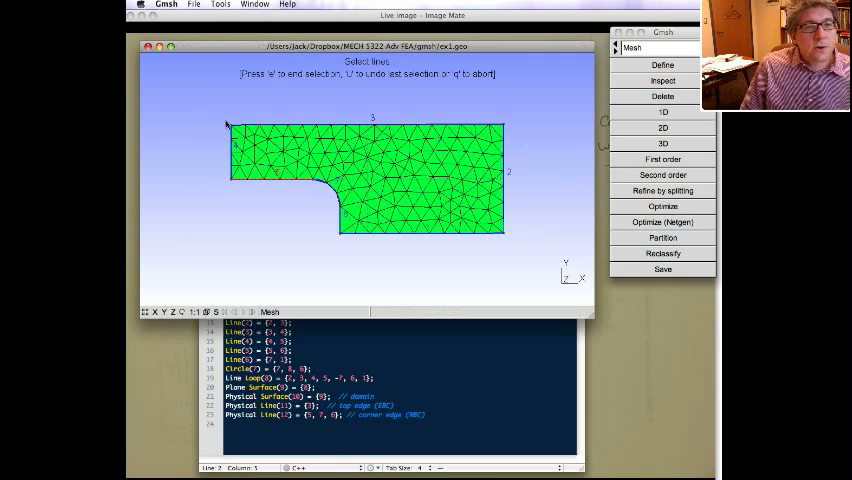
mouse_move(260, 49)
mouse_down()
mouse_move(246, 166)
mouse_move(280, 54)
mouse_up()
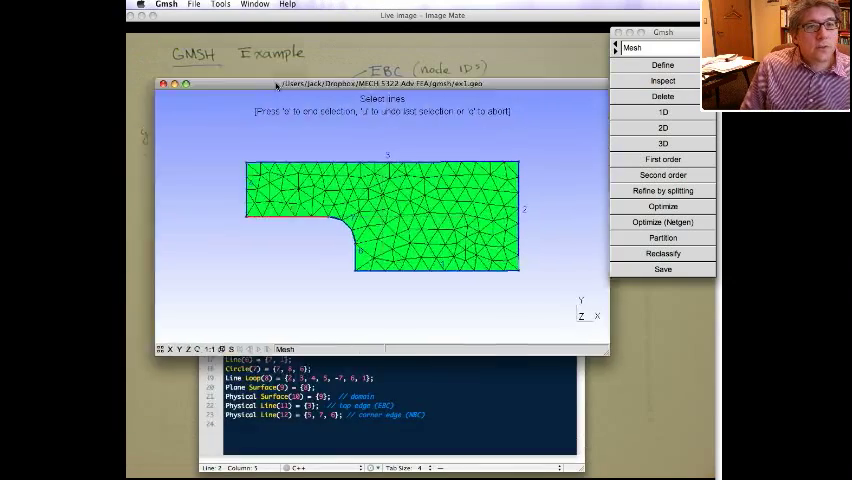
click(361, 349)
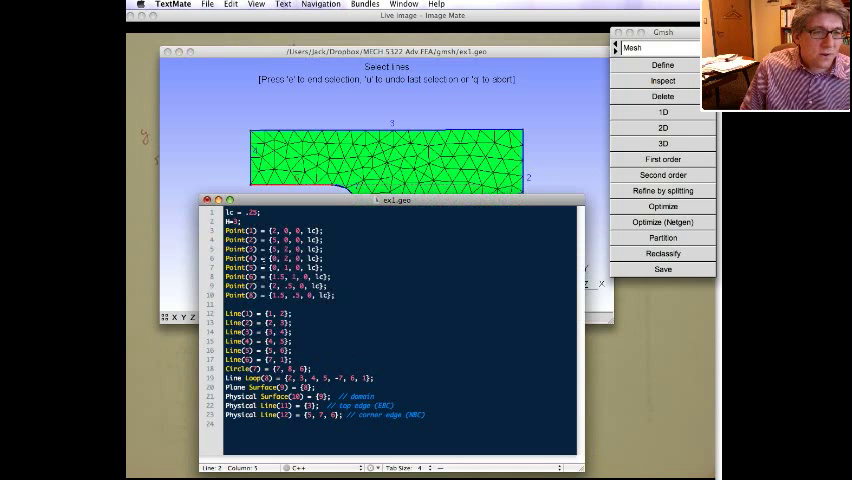
- Replace the y-coordinate 2 of points 3 and 4 with H, deleting the stray 2
click(289, 249)
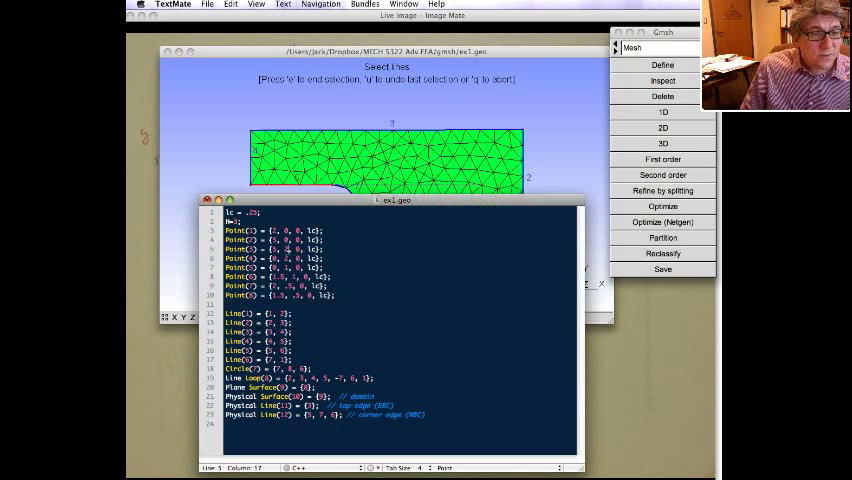
text(H)
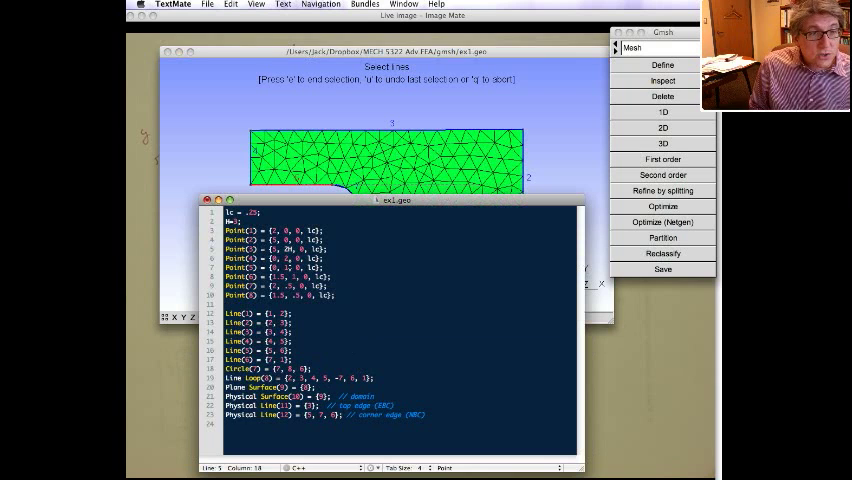
click(286, 249)
key(BackSpace)
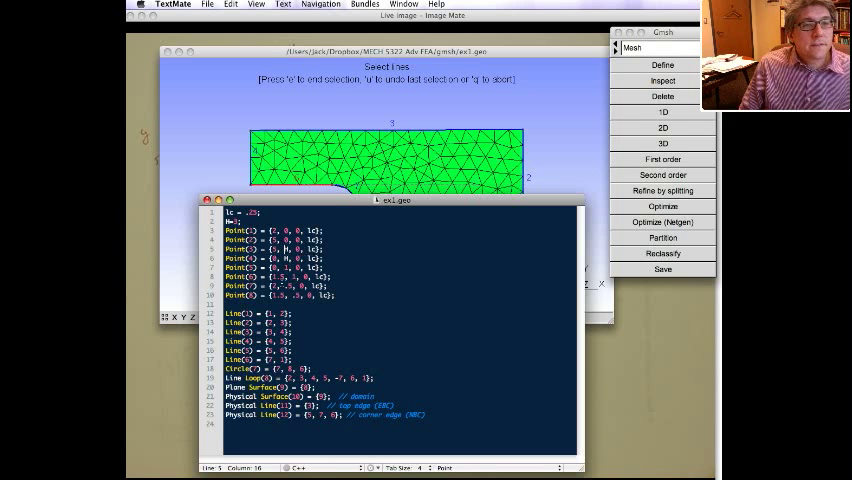
click(536, 150)
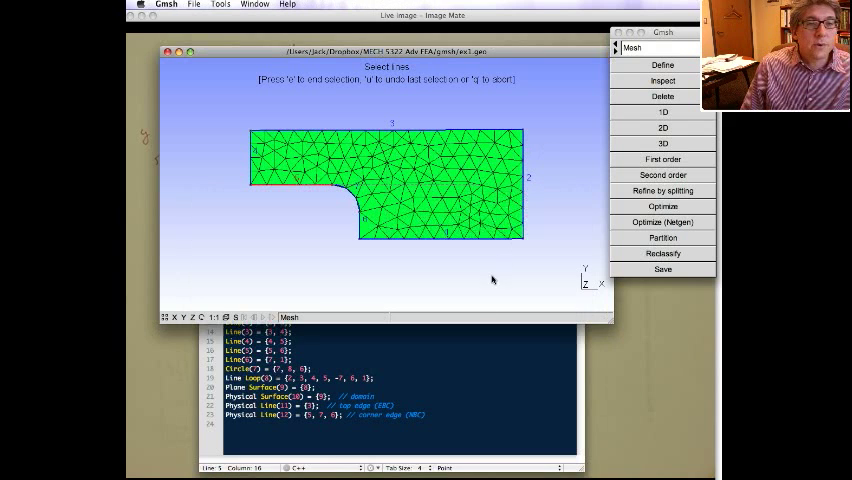
- Switch Gmsh to the Geometry module and reload ex1.geo with H=3
click(648, 47)
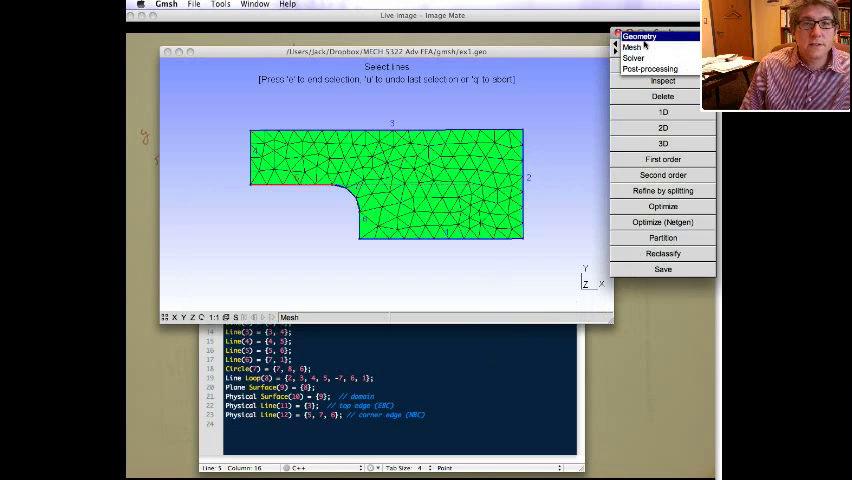
click(648, 34)
click(643, 113)
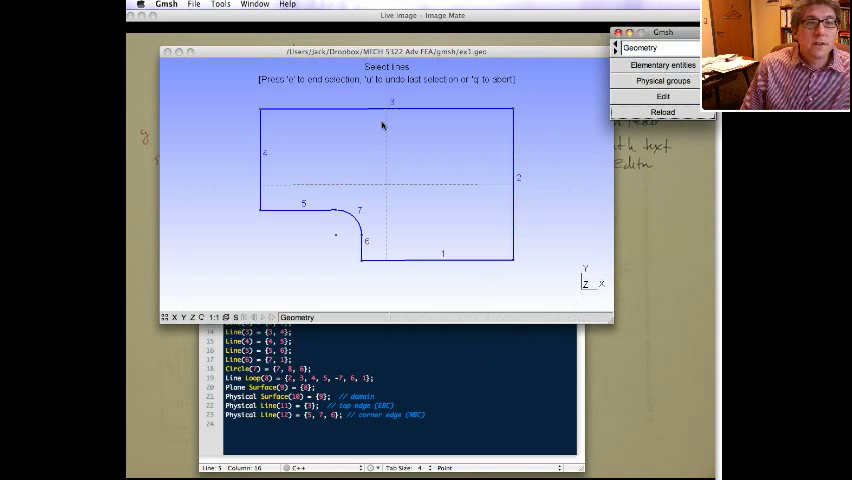
- Change H to 2 in ex1.geo and reload to show the shorter plate outline
click(438, 366)
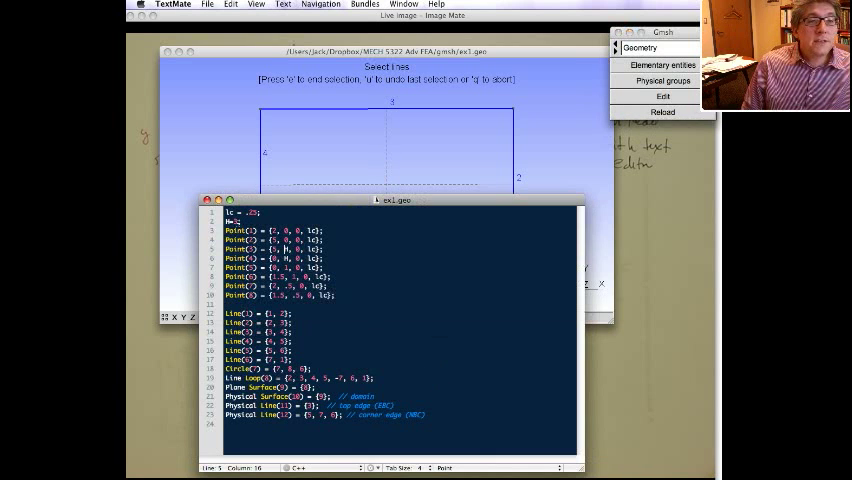
click(237, 221)
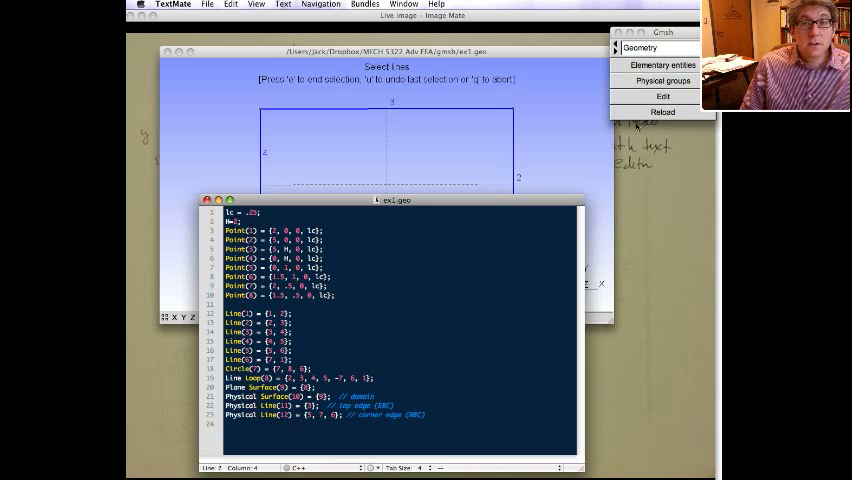
click(428, 78)
click(558, 137)
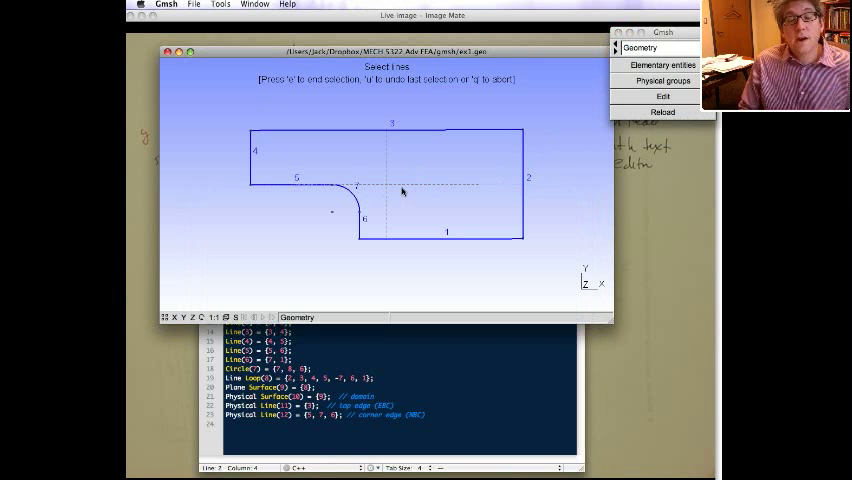
click(407, 376)
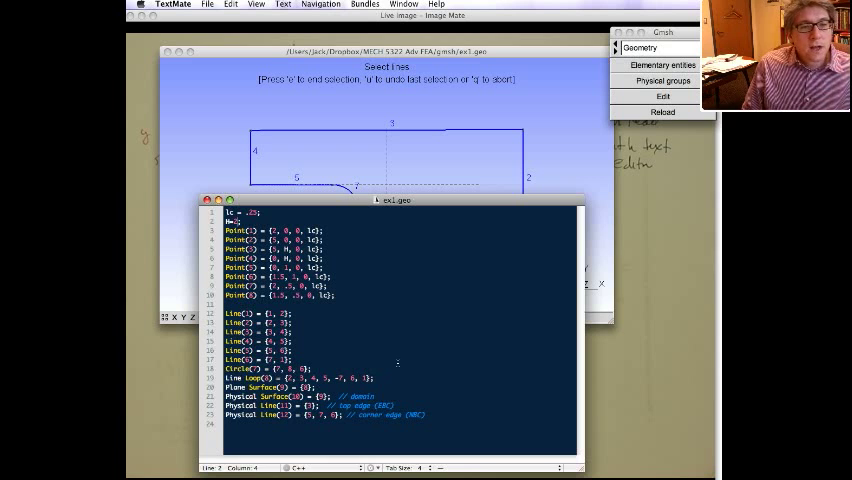
click(522, 126)
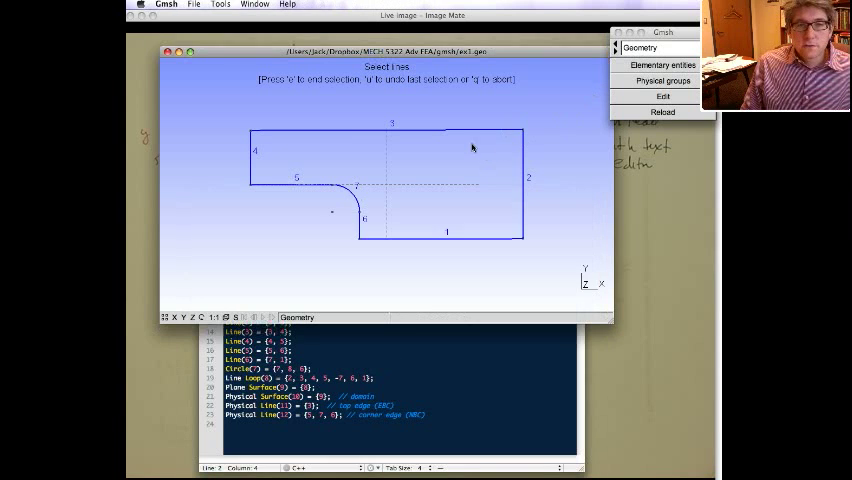
mouse_move(472, 145)
mouse_down()
mouse_move(434, 179)
mouse_move(388, 184)
mouse_up()
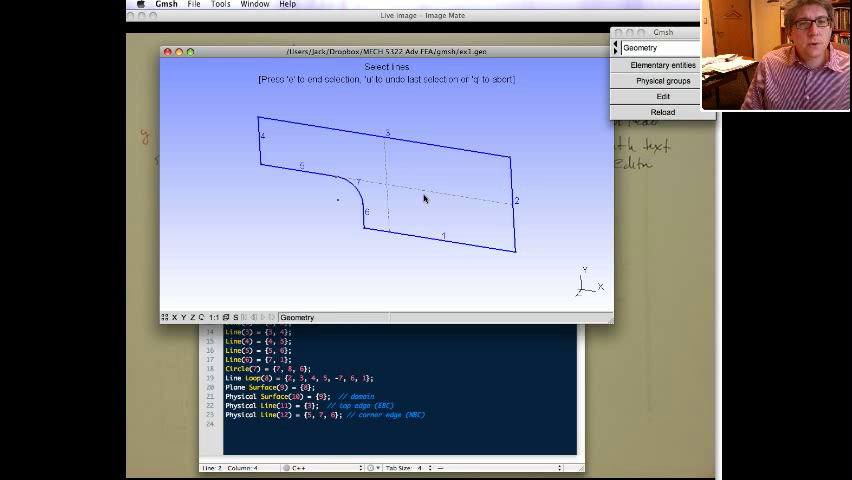
mouse_move(418, 187)
mouse_down()
mouse_move(409, 198)
mouse_move(417, 184)
mouse_move(404, 170)
mouse_move(481, 219)
mouse_move(474, 188)
mouse_move(494, 219)
mouse_up()
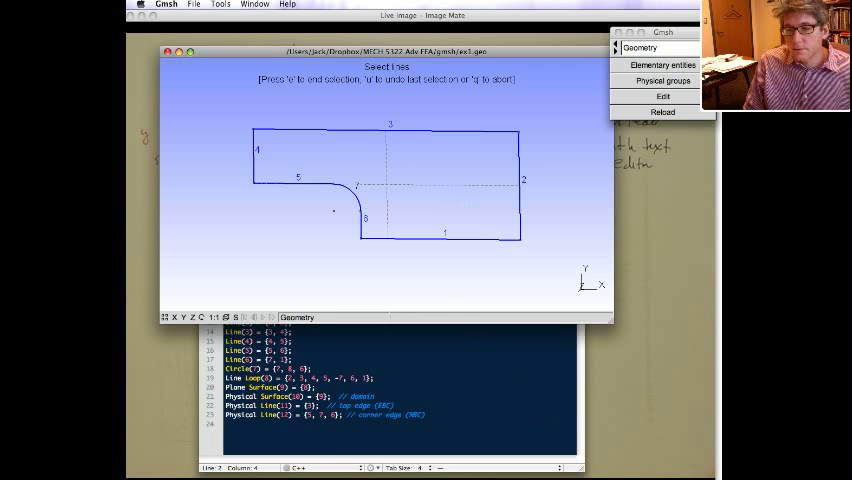
key(super+shift+r)
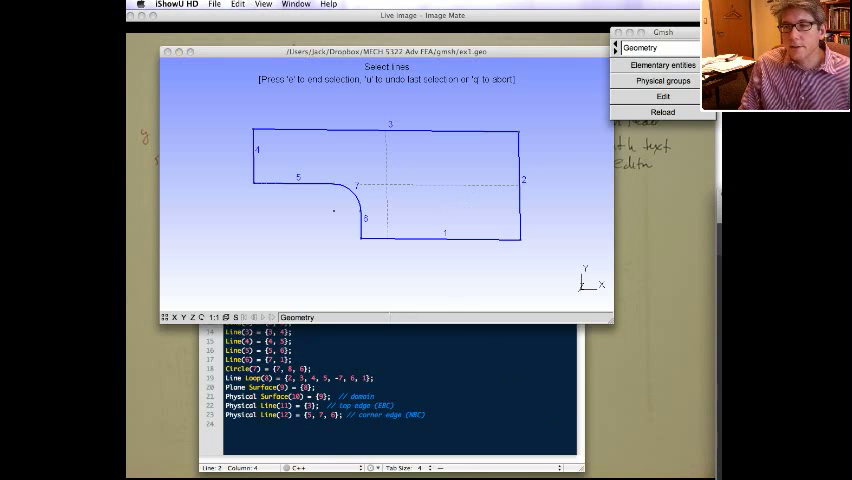